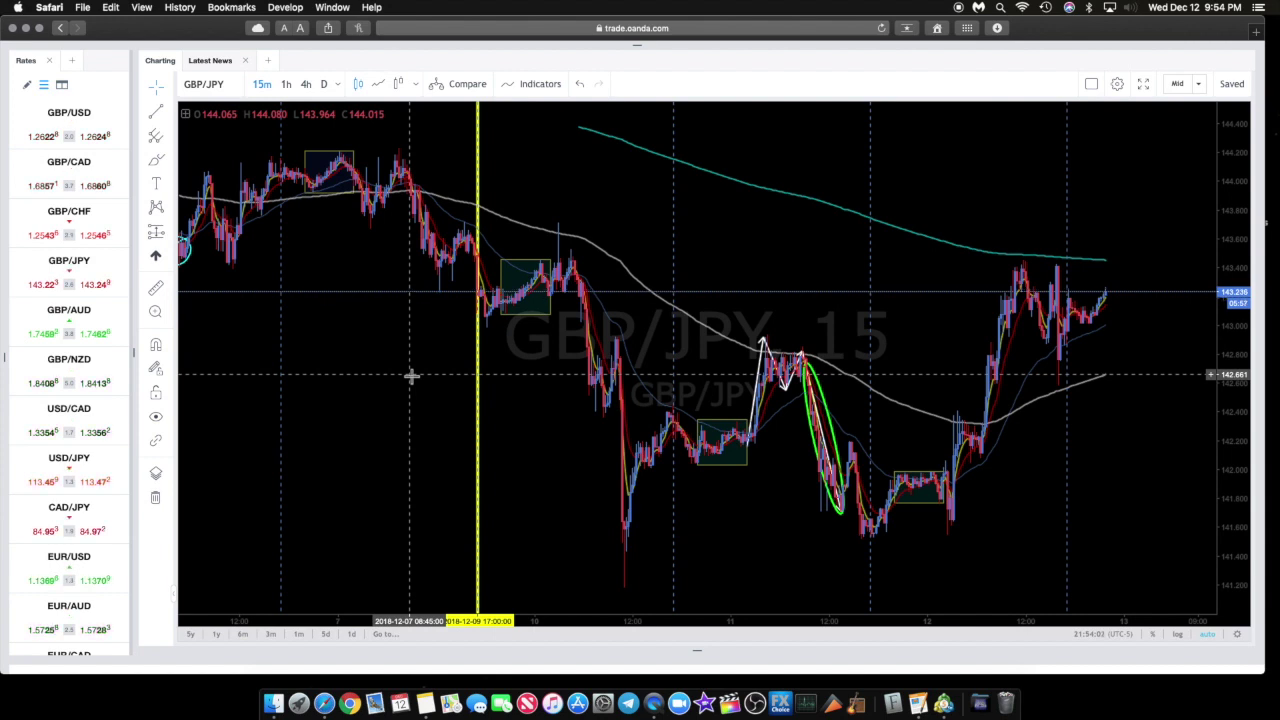
Step: Open the GBP/USD 15-minute chart and examine the price swings since the yellow vertical line at 2018-12-09
scroll(410, 376, up, 2)
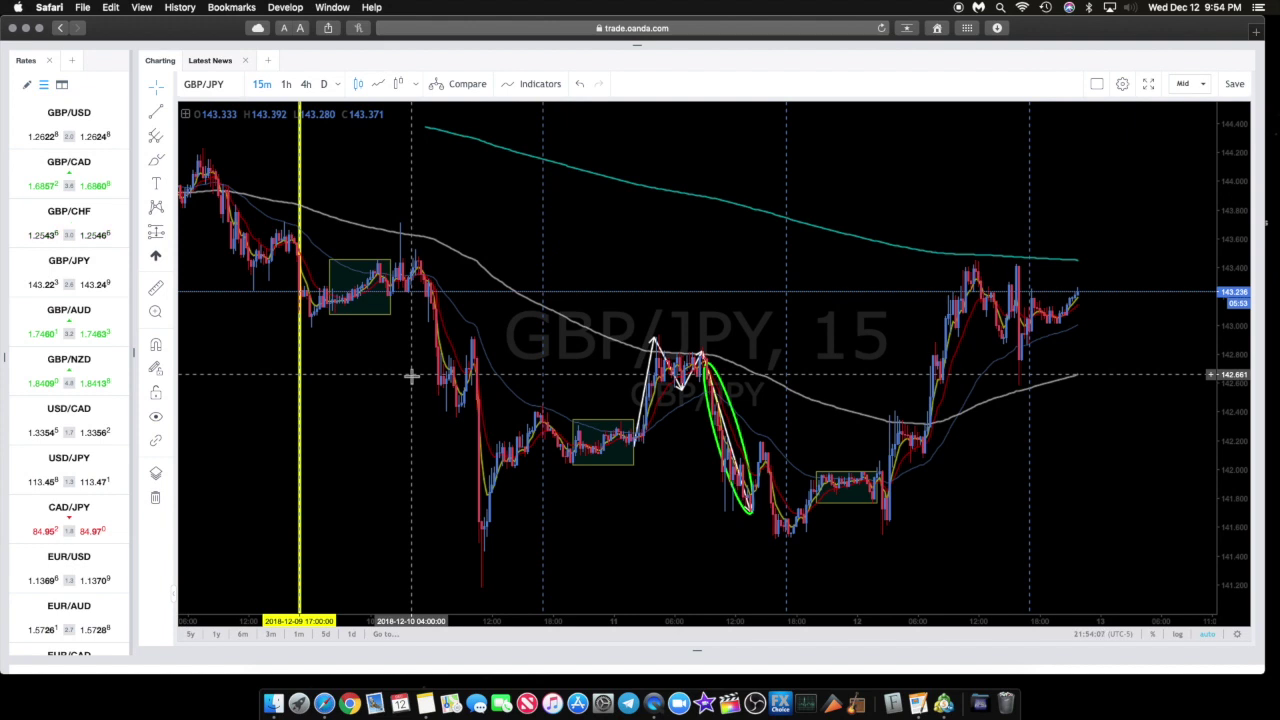
click(95, 126)
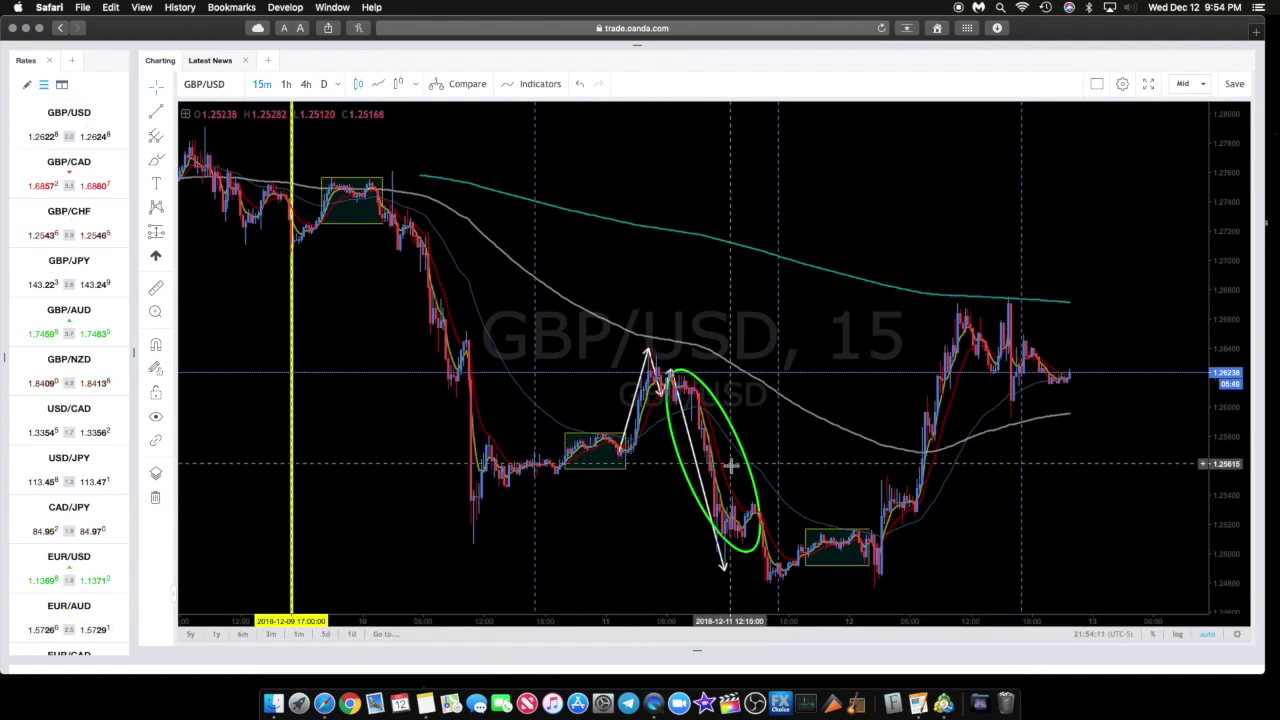
scroll(731, 465, up, 2)
scroll(731, 465, down, 2)
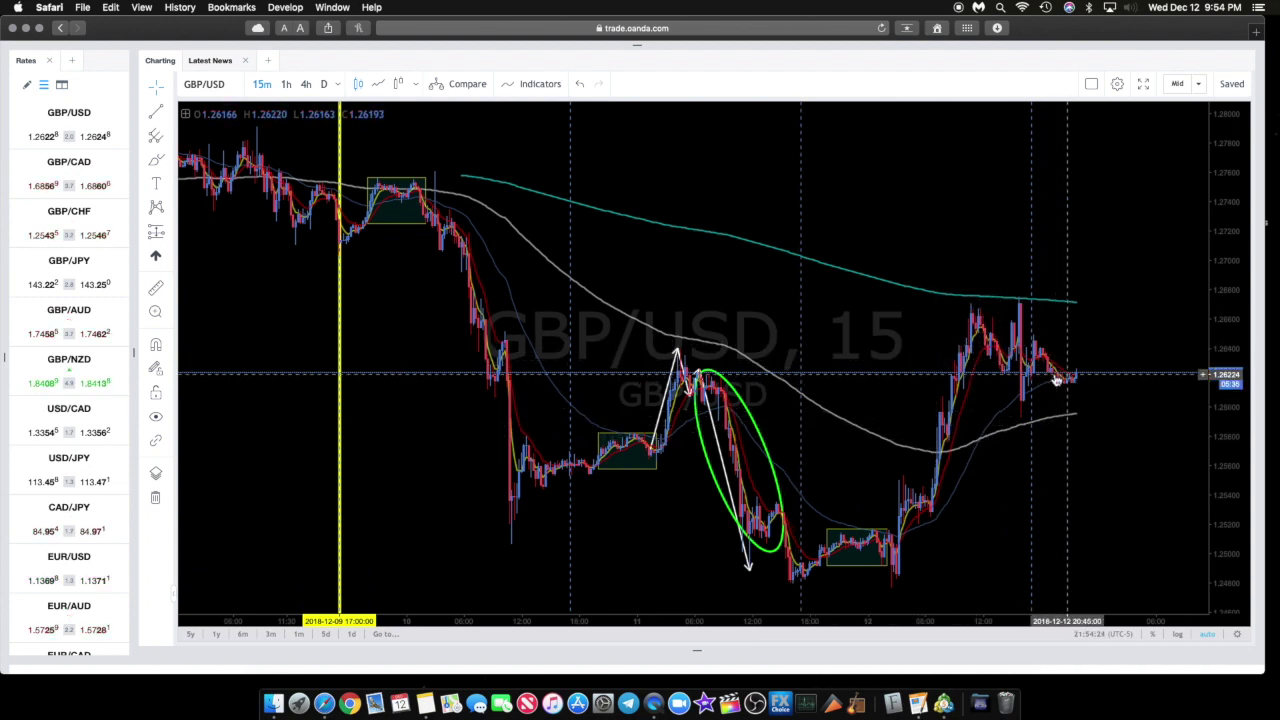
scroll(834, 446, left, 5)
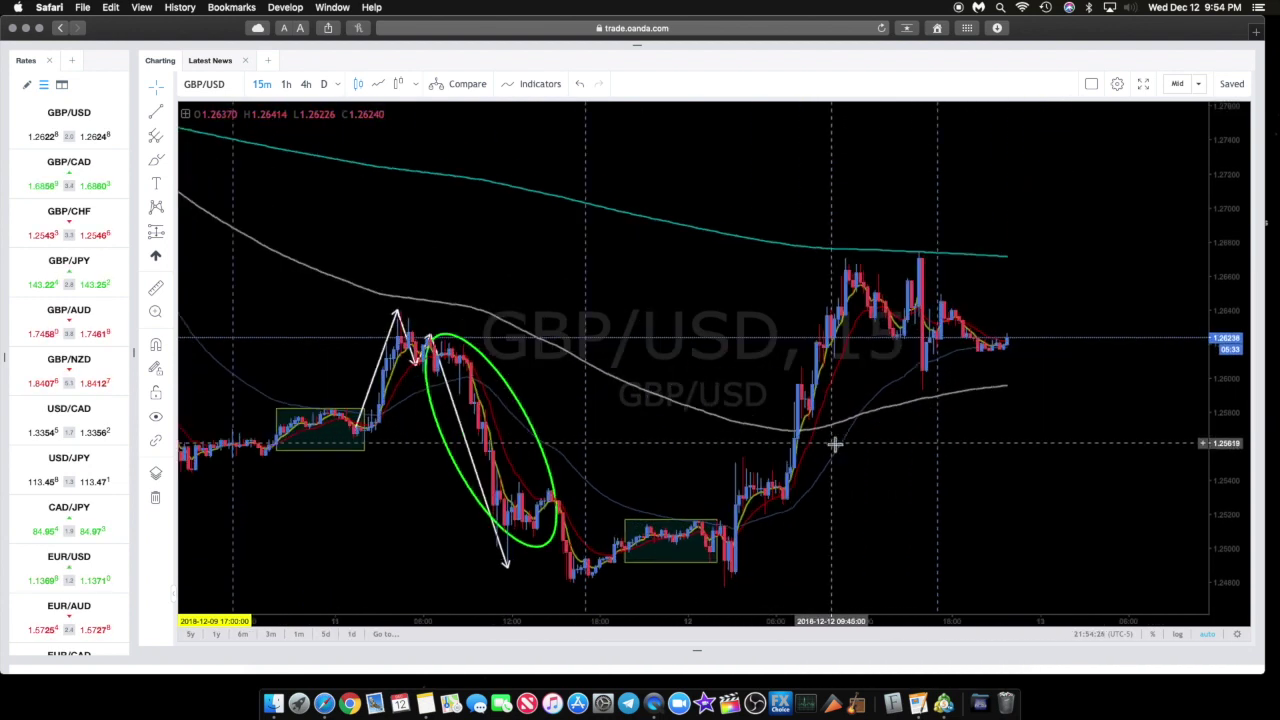
scroll(834, 446, up, 3)
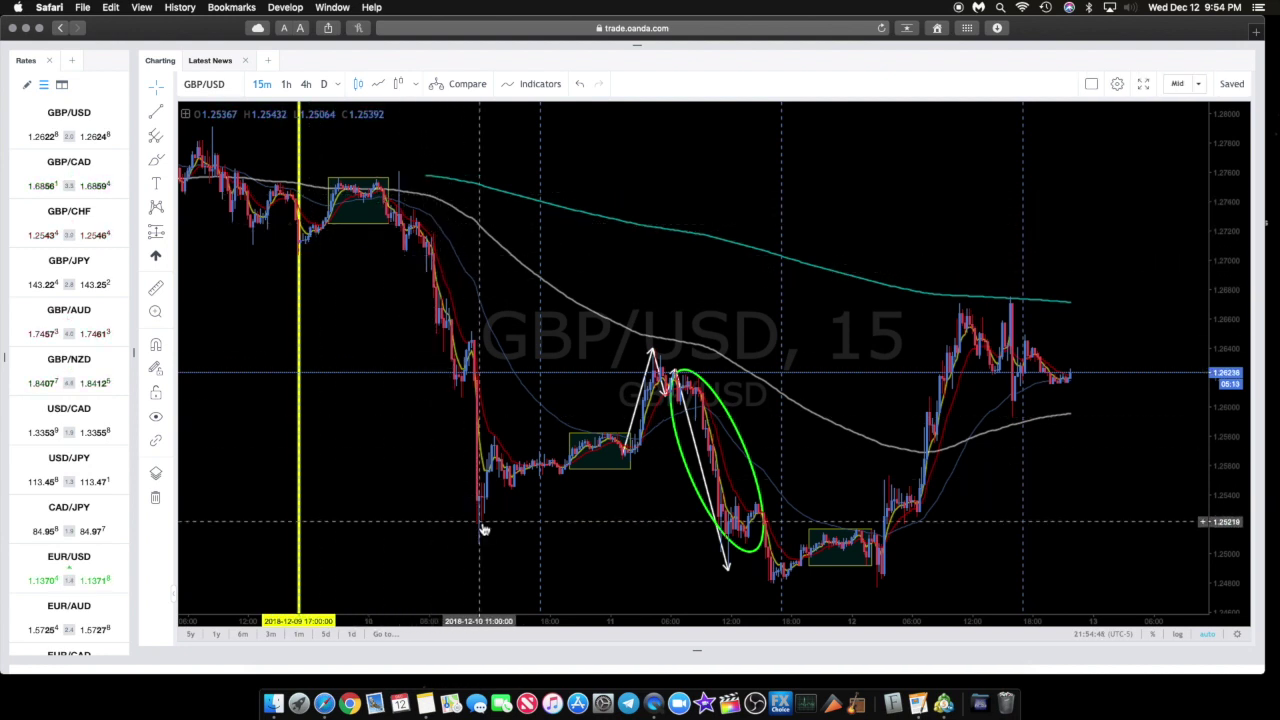
Step: Trace the moving averages along the first steep decline with freehand brush strokes
click(156, 163)
drag(413, 192, 586, 306)
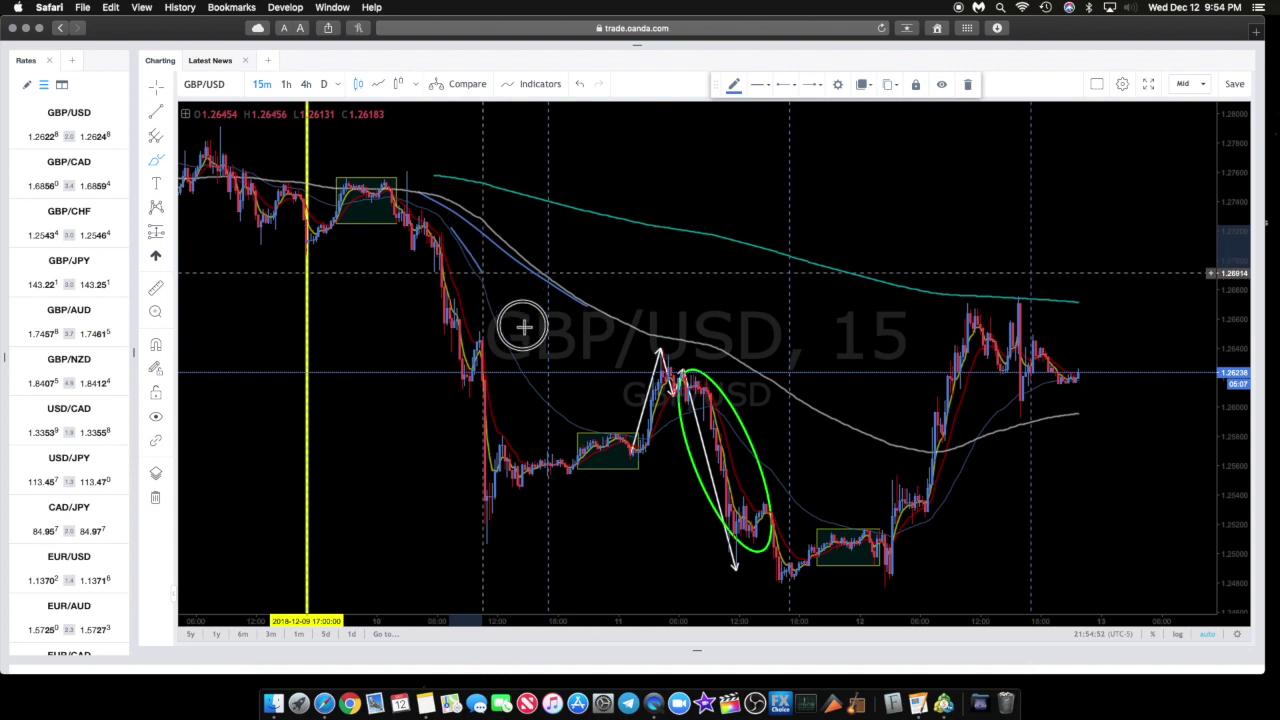
click(517, 423)
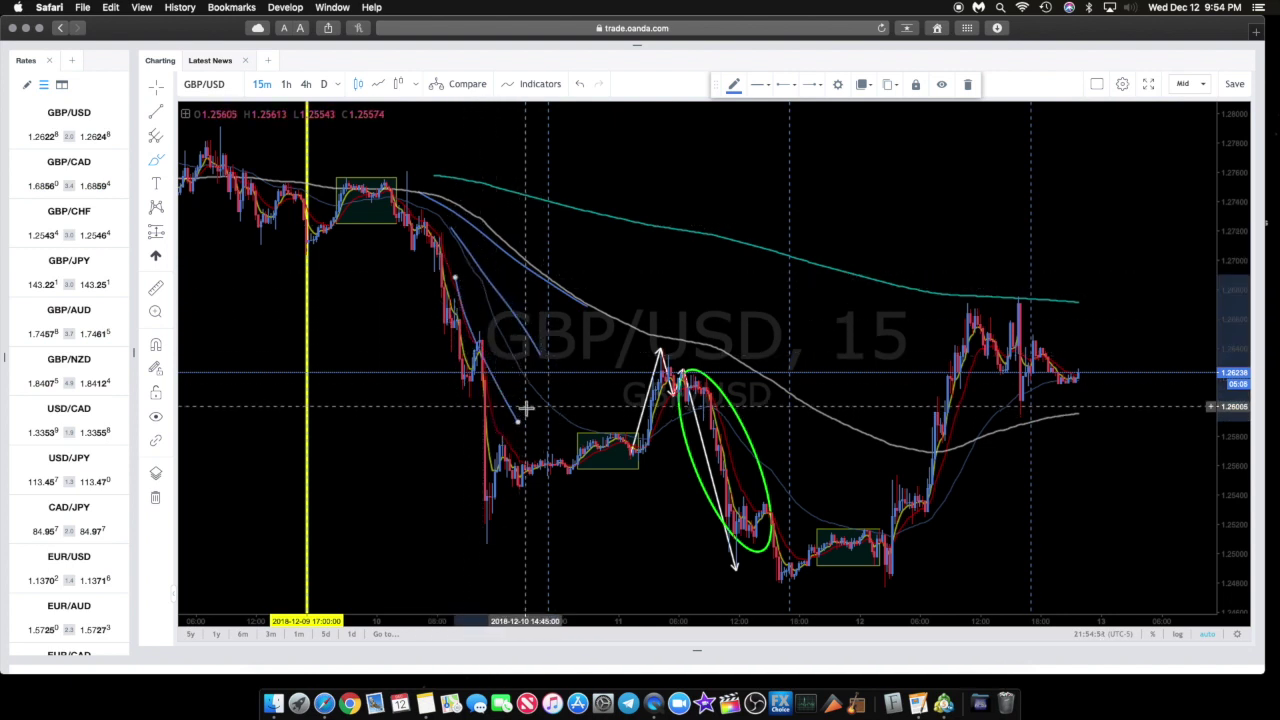
click(526, 408)
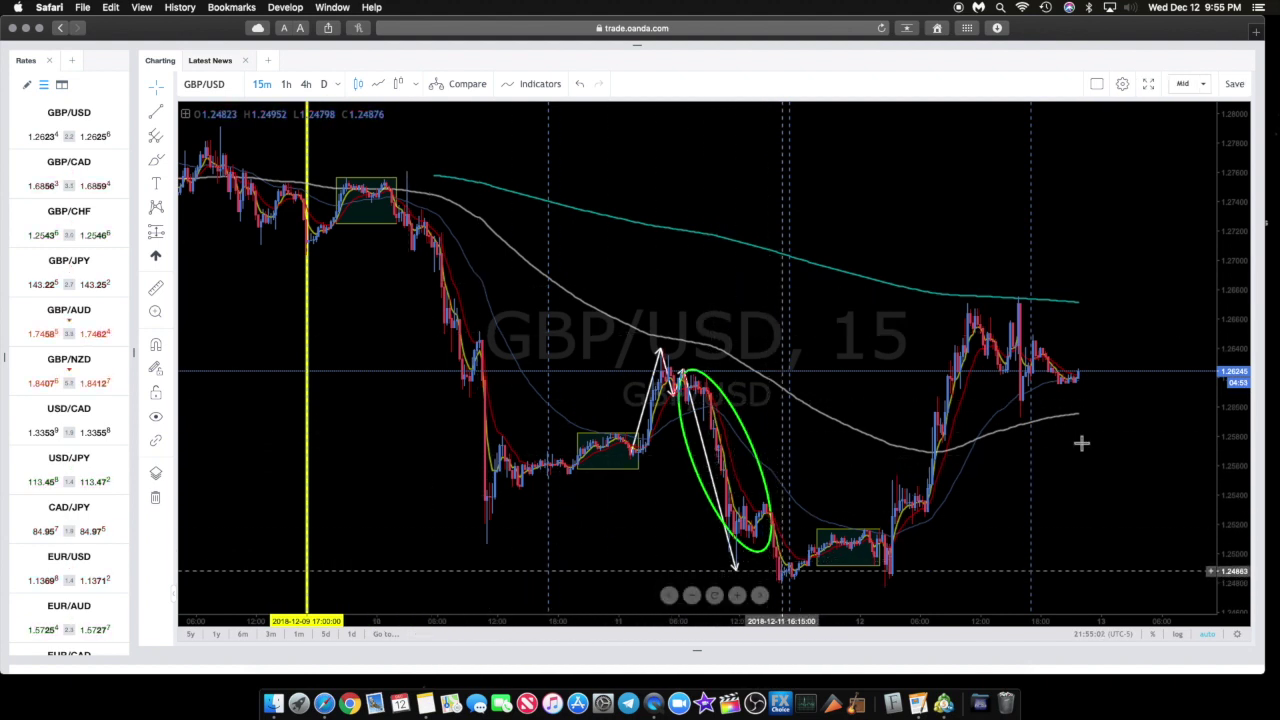
Step: Compress the price scale slightly and draw a horizontal line at about 1.248 along the lowest lows
drag(1236, 290, 1236, 330)
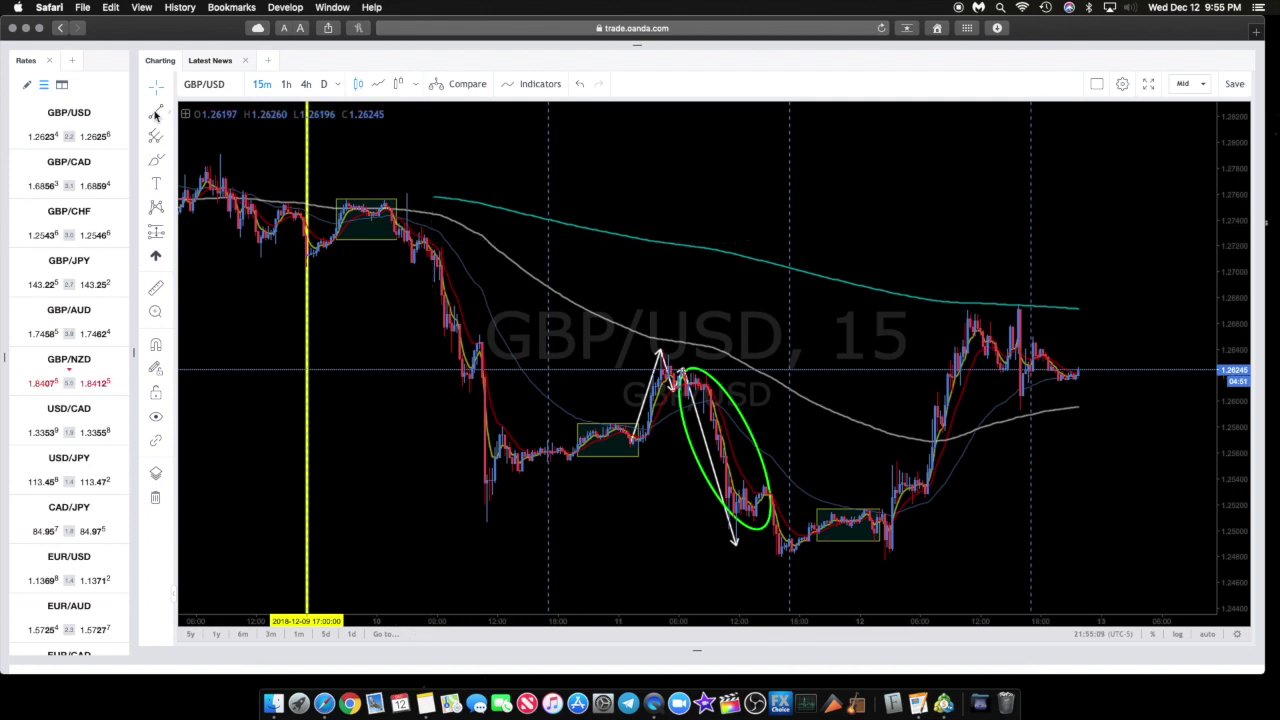
click(170, 115)
click(205, 168)
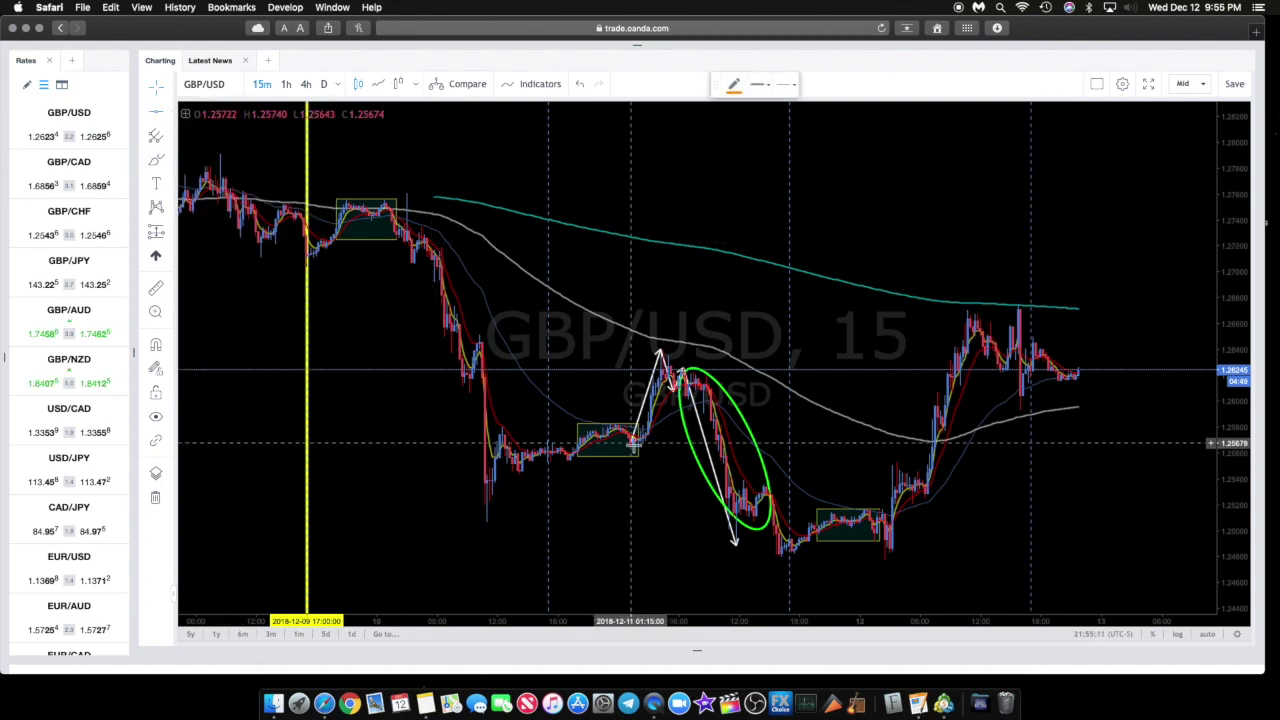
click(736, 558)
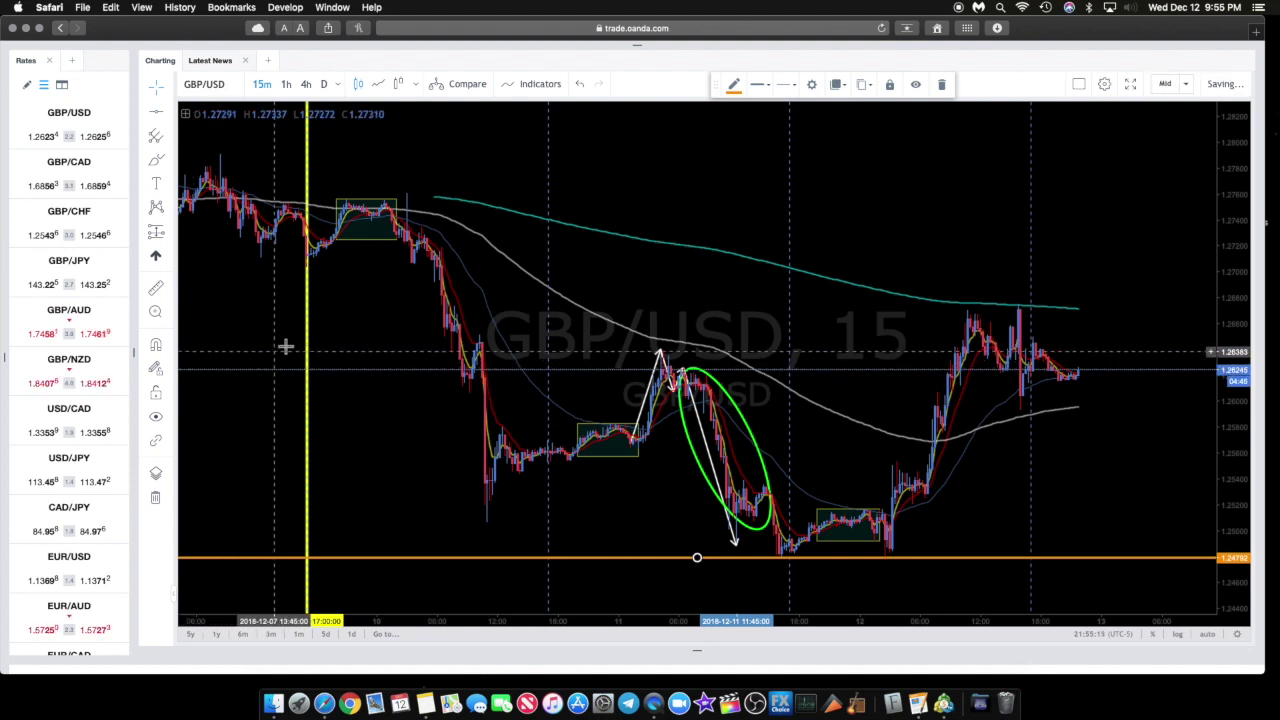
Step: Draw an arrow starting before the yellow vertical line and swing its head across the first two session boxes as a pointer
click(168, 115)
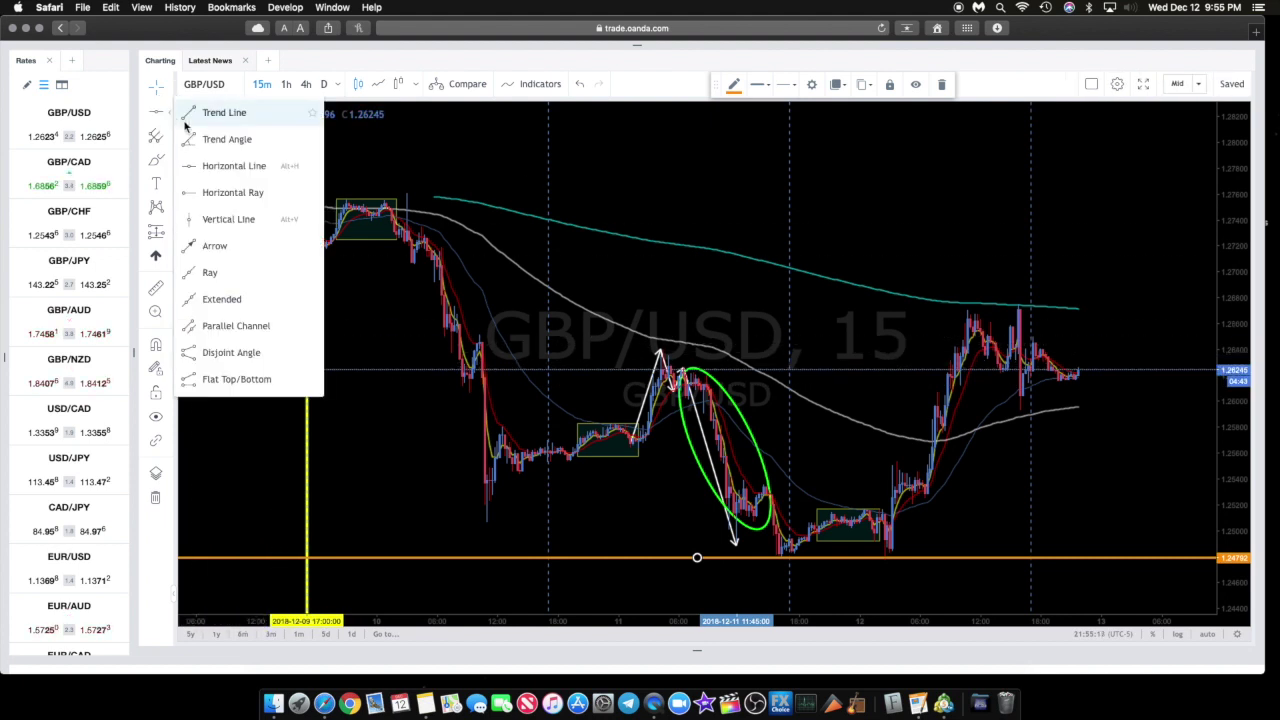
click(209, 251)
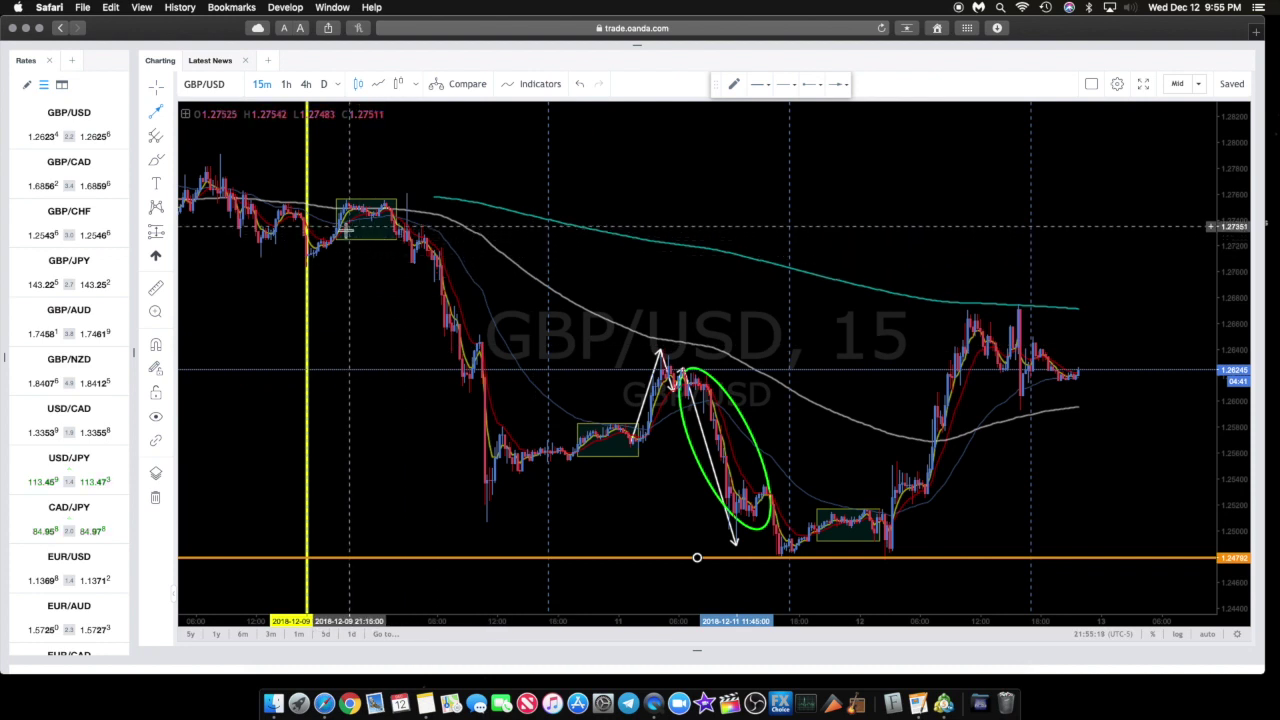
click(262, 323)
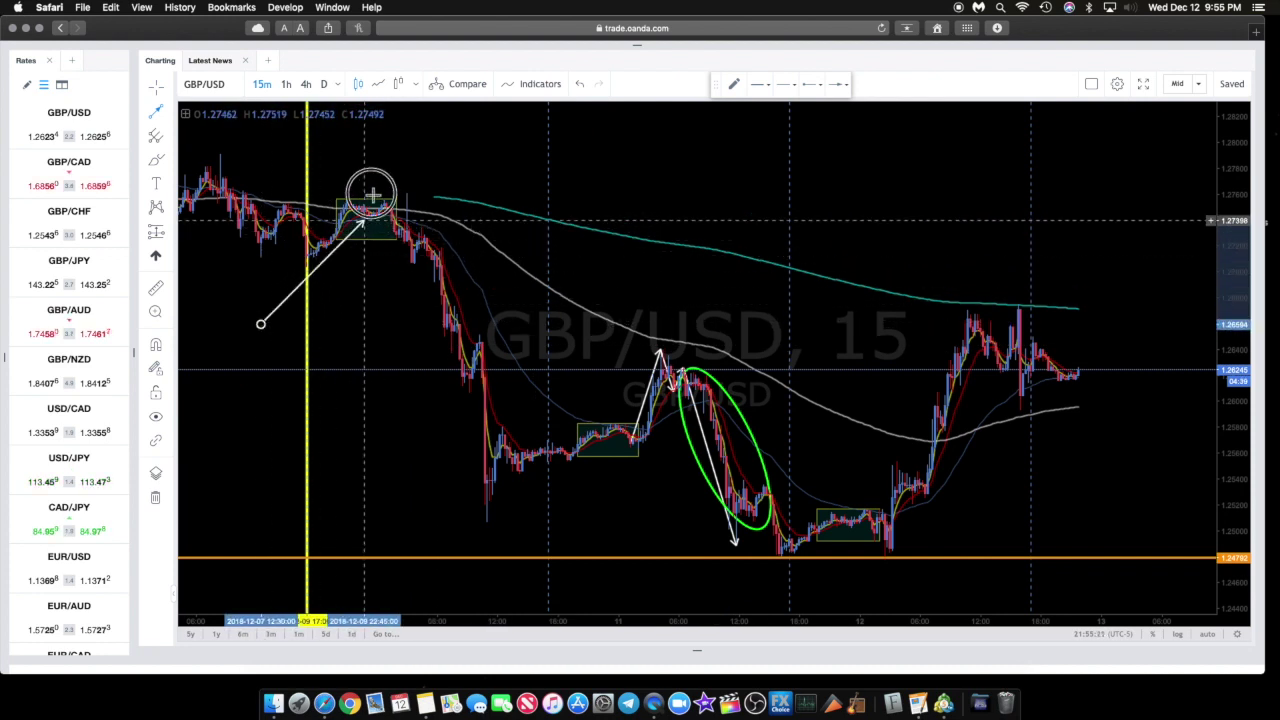
click(588, 458)
drag(613, 412, 369, 343)
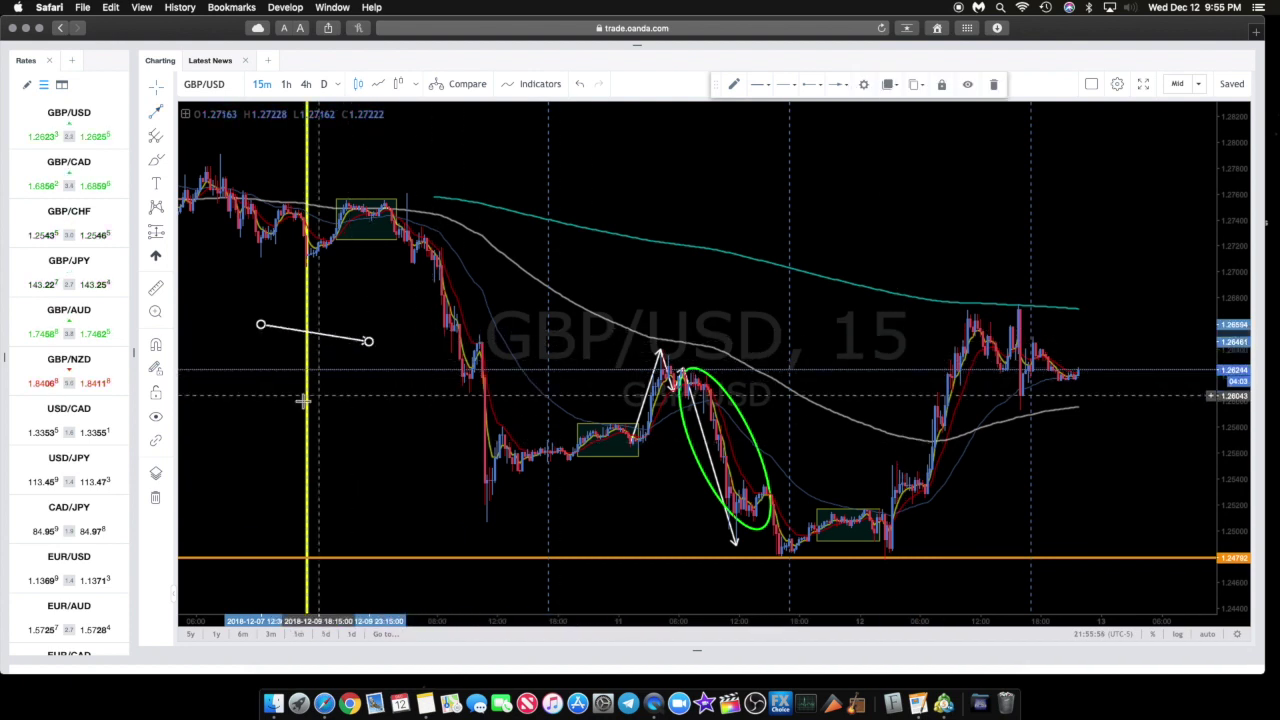
Step: Examine how price behaves around the orange horizontal line near the last session box
scroll(700, 609, up, 1)
scroll(700, 609, up, 2)
scroll(650, 580, right, 5)
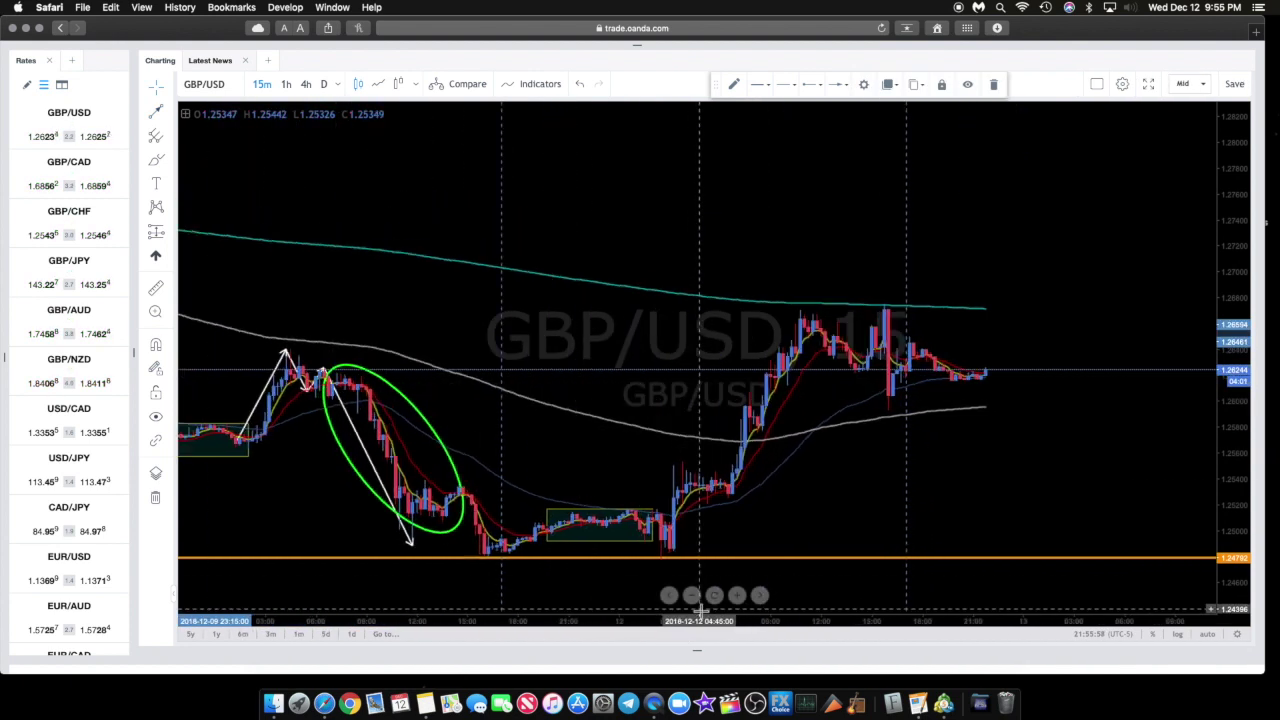
scroll(566, 429, left, 10)
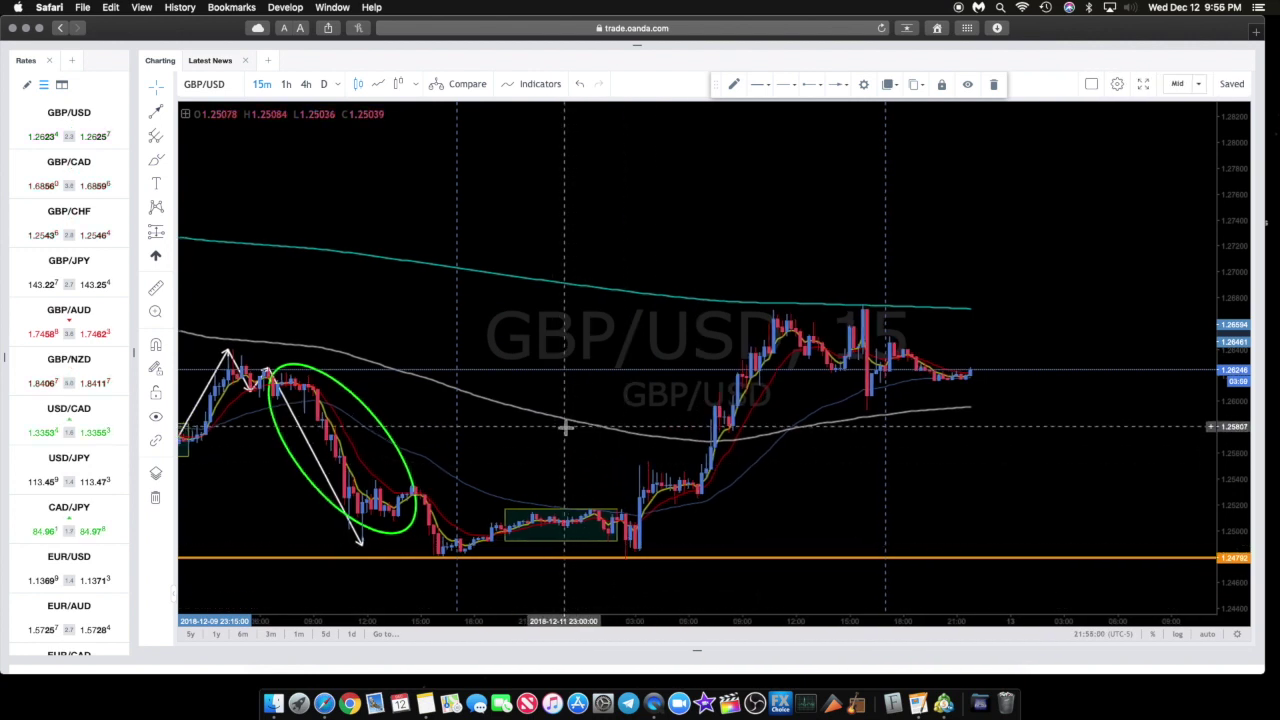
scroll(565, 428, down, 3)
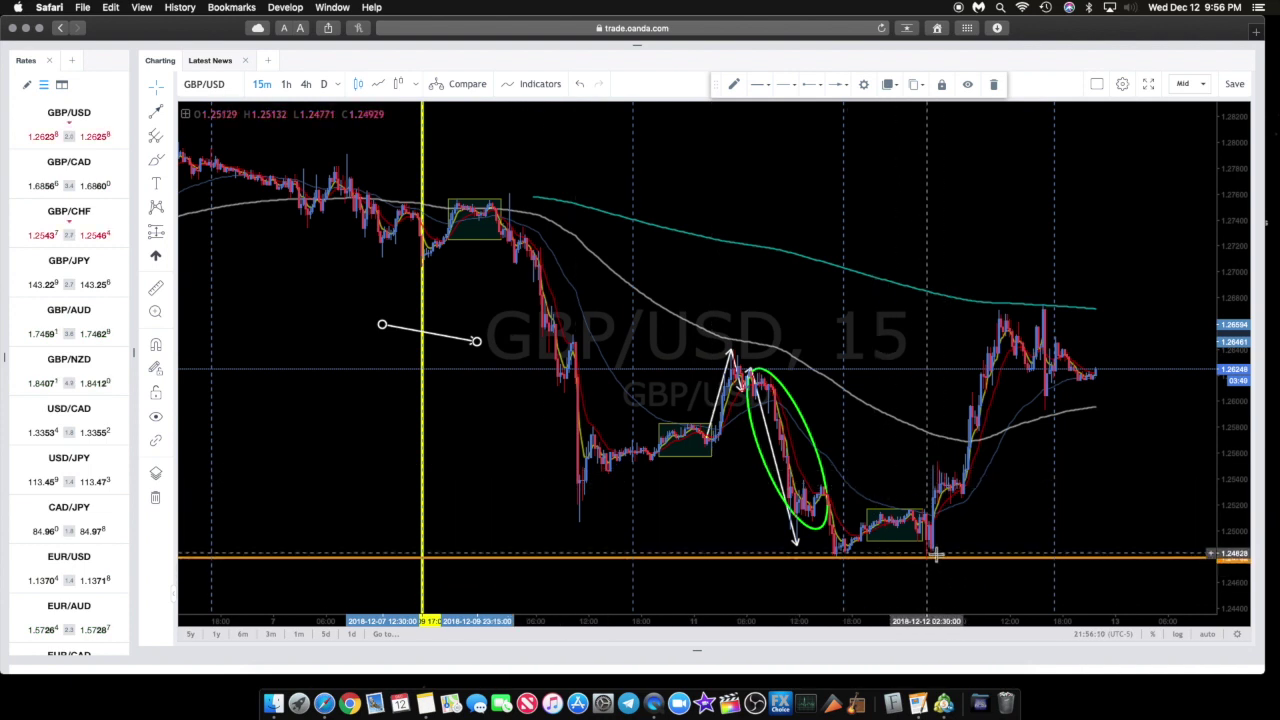
scroll(930, 553, up, 3)
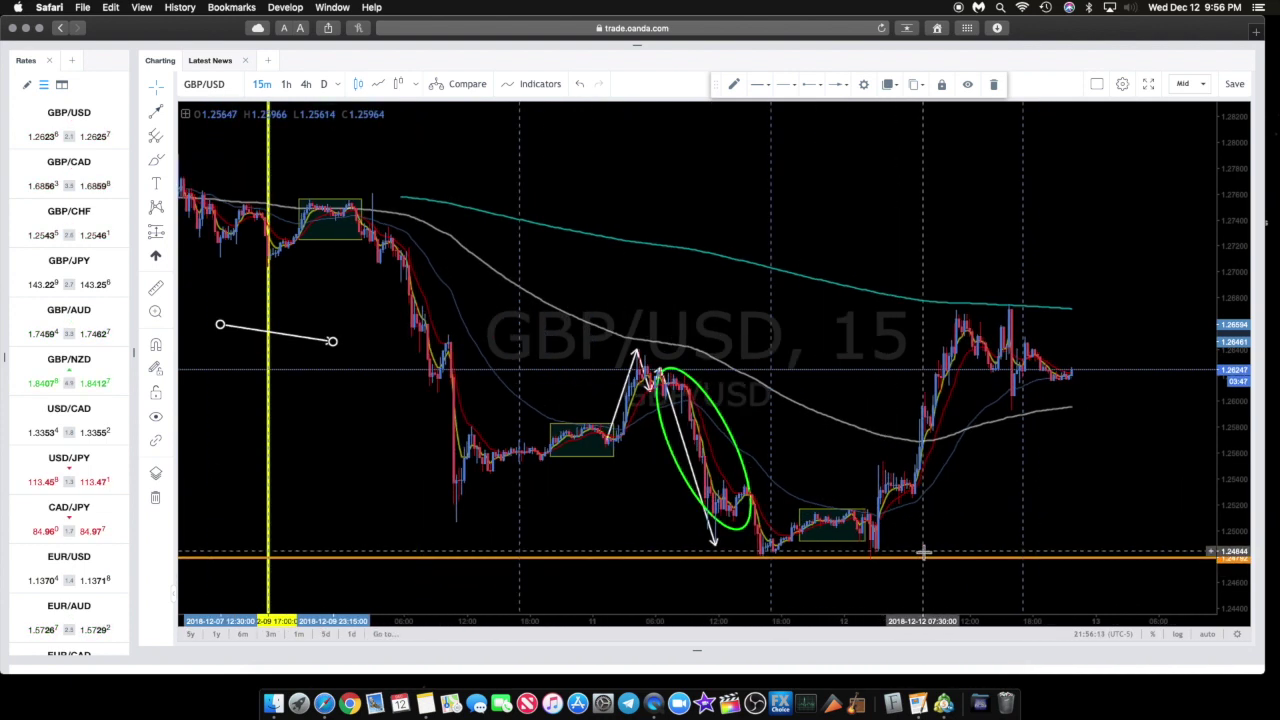
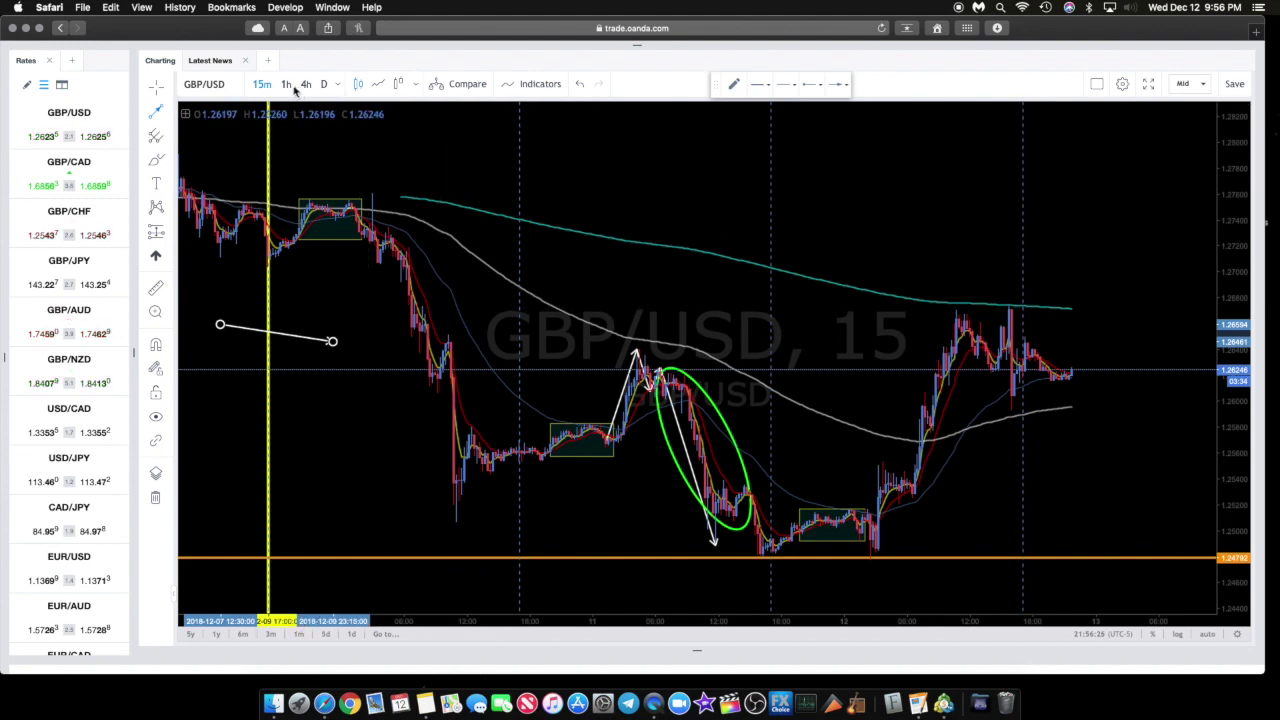
Step: On the 1-hour chart, mark the down, up, down and up swings after 2018-12-09 with four connected arrows
click(294, 88)
scroll(565, 305, up, 5)
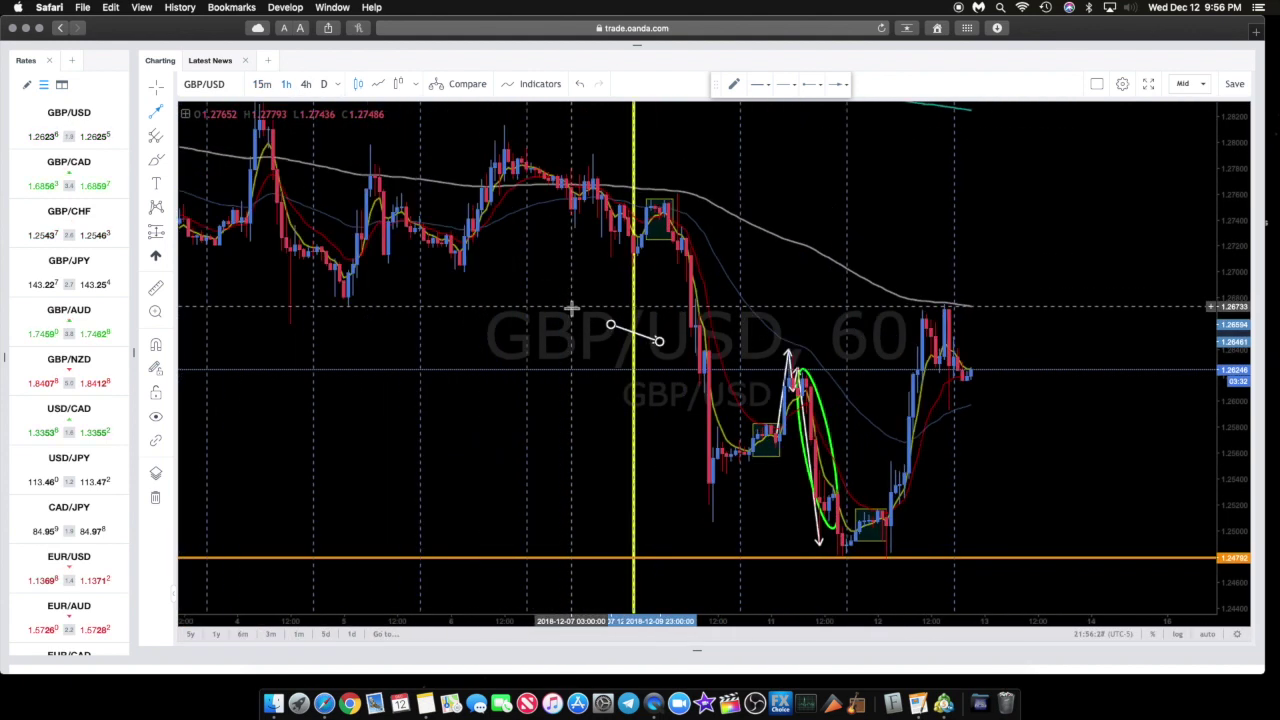
mouse_move(521, 231)
mouse_down()
mouse_move(543, 271)
mouse_move(594, 514)
mouse_move(597, 500)
mouse_move(606, 508)
mouse_move(595, 511)
mouse_up()
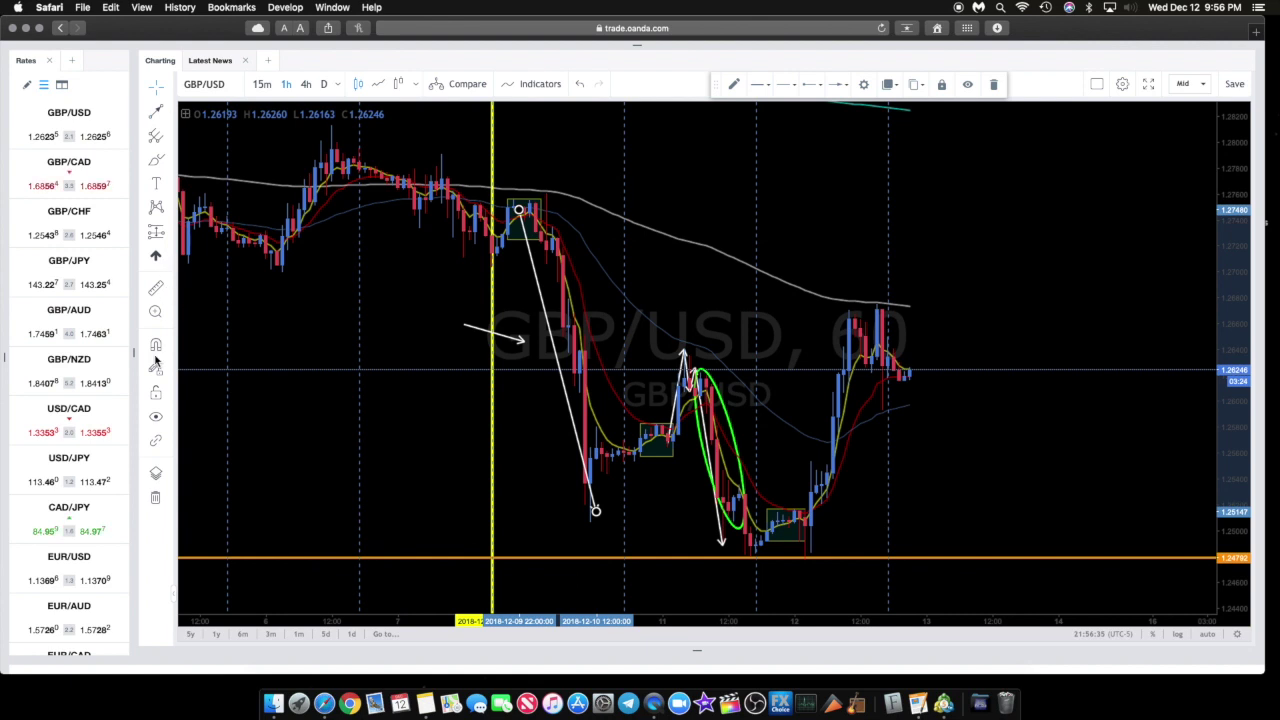
click(157, 112)
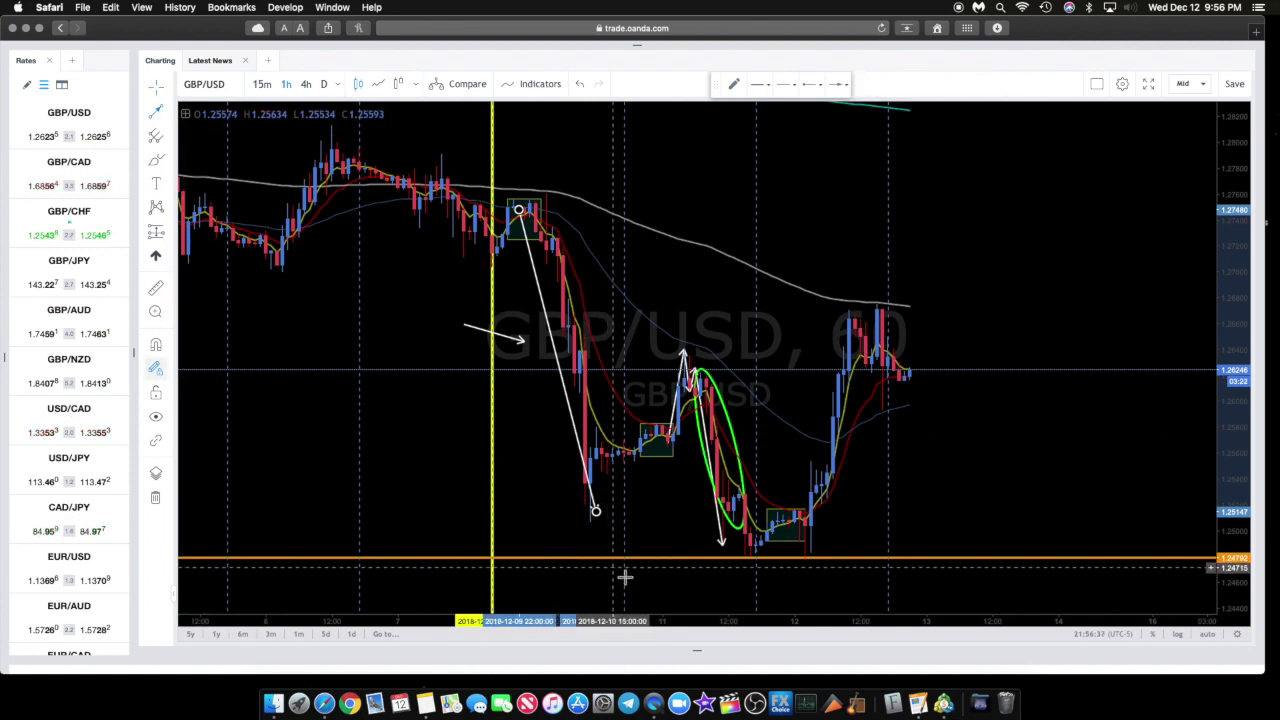
click(597, 513)
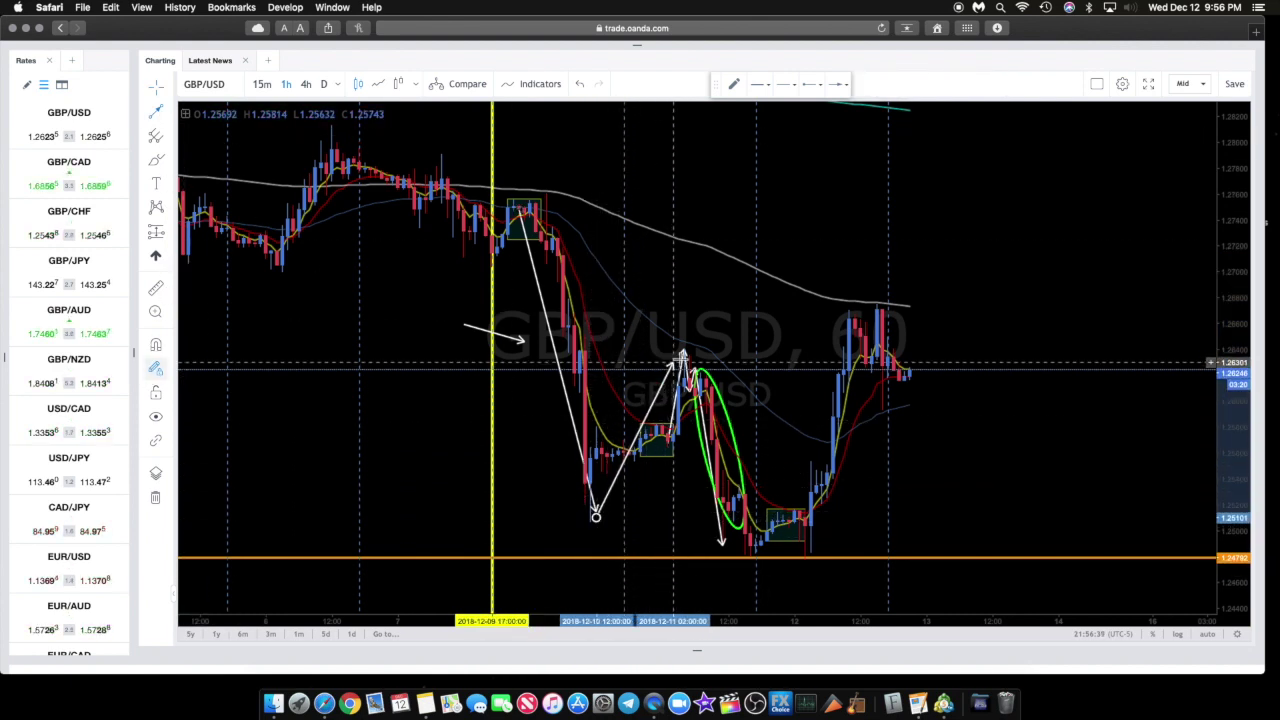
click(679, 357)
click(760, 550)
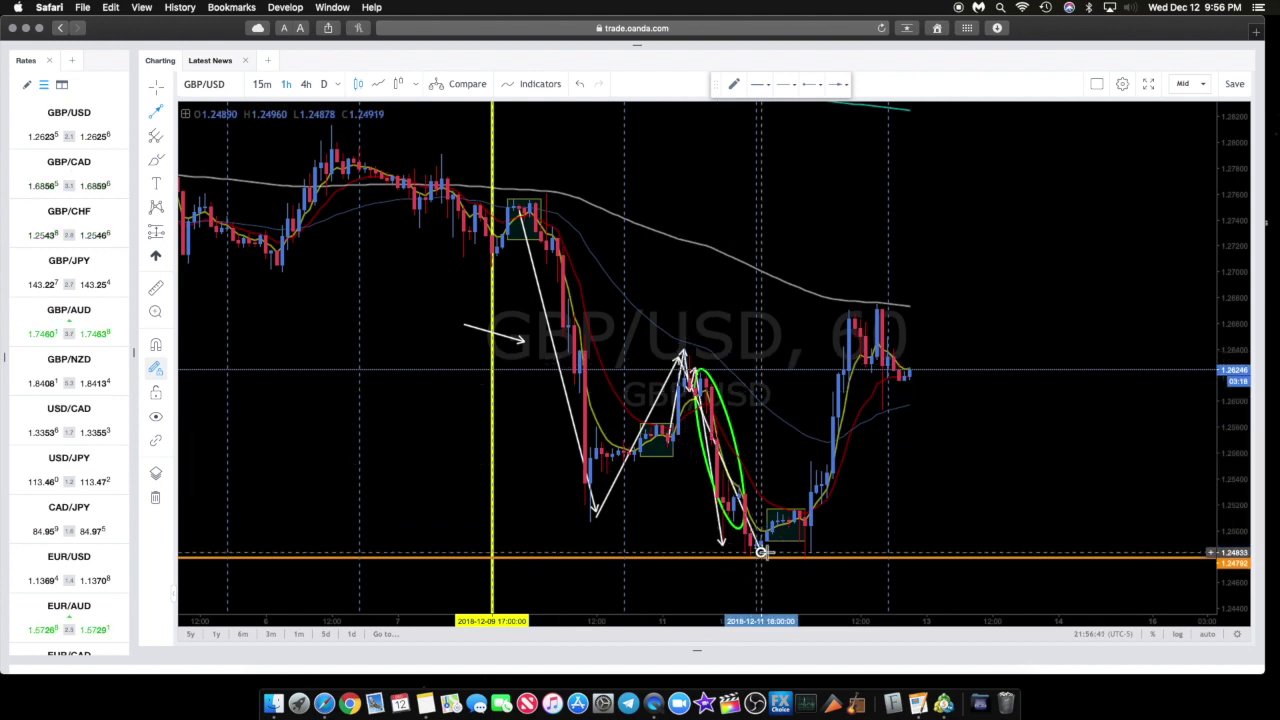
click(888, 300)
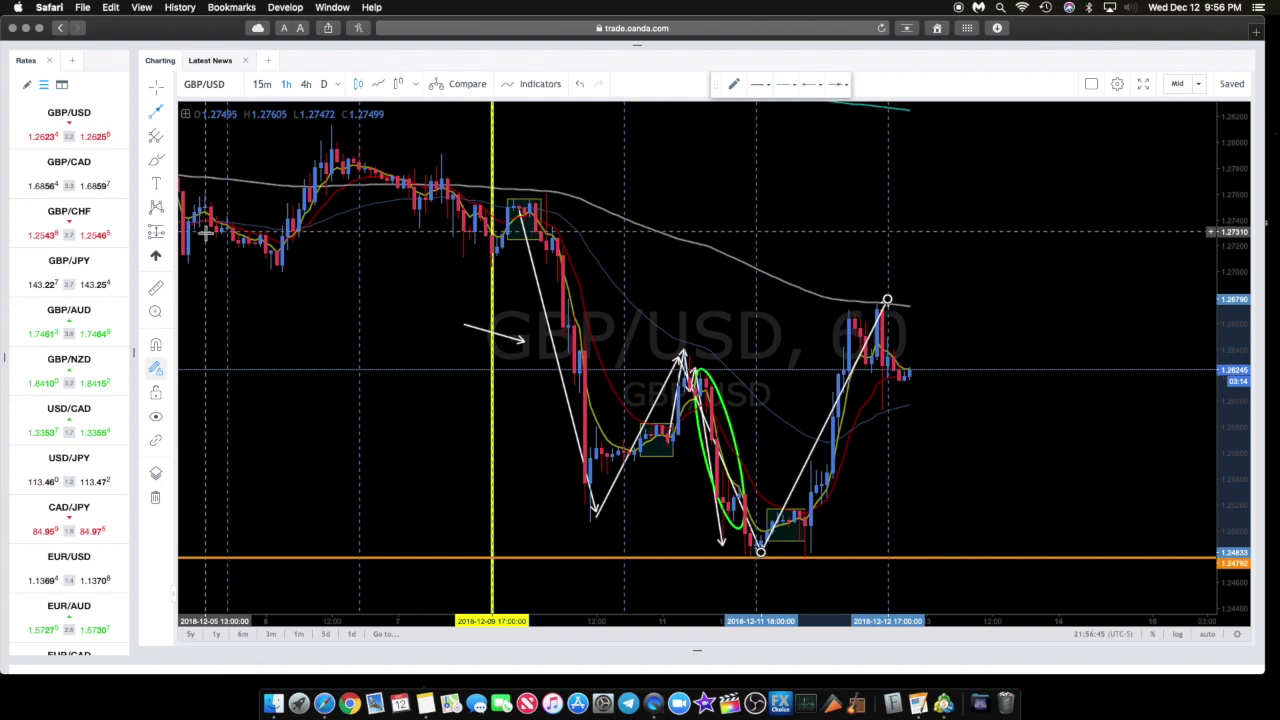
Step: Delete the first, second and fourth swing arrows along with the small arrow crossing the yellow vertical line
key(Delete)
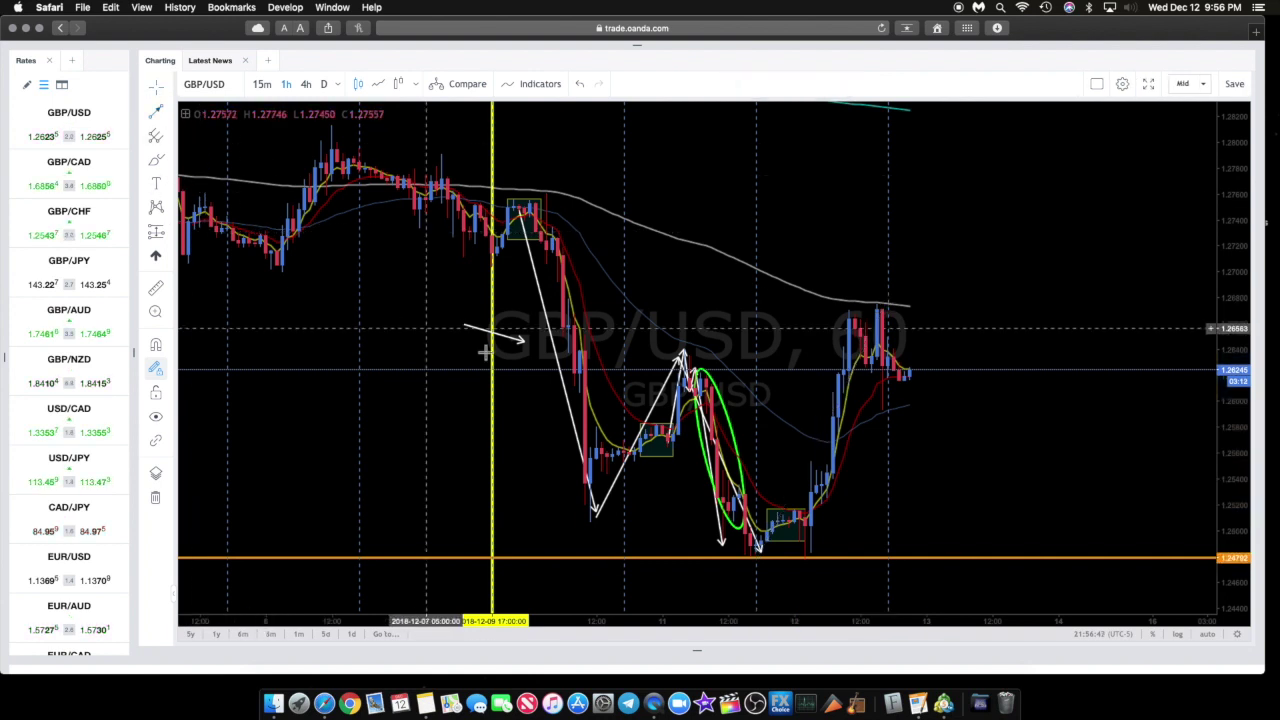
click(544, 300)
key(Delete)
click(515, 340)
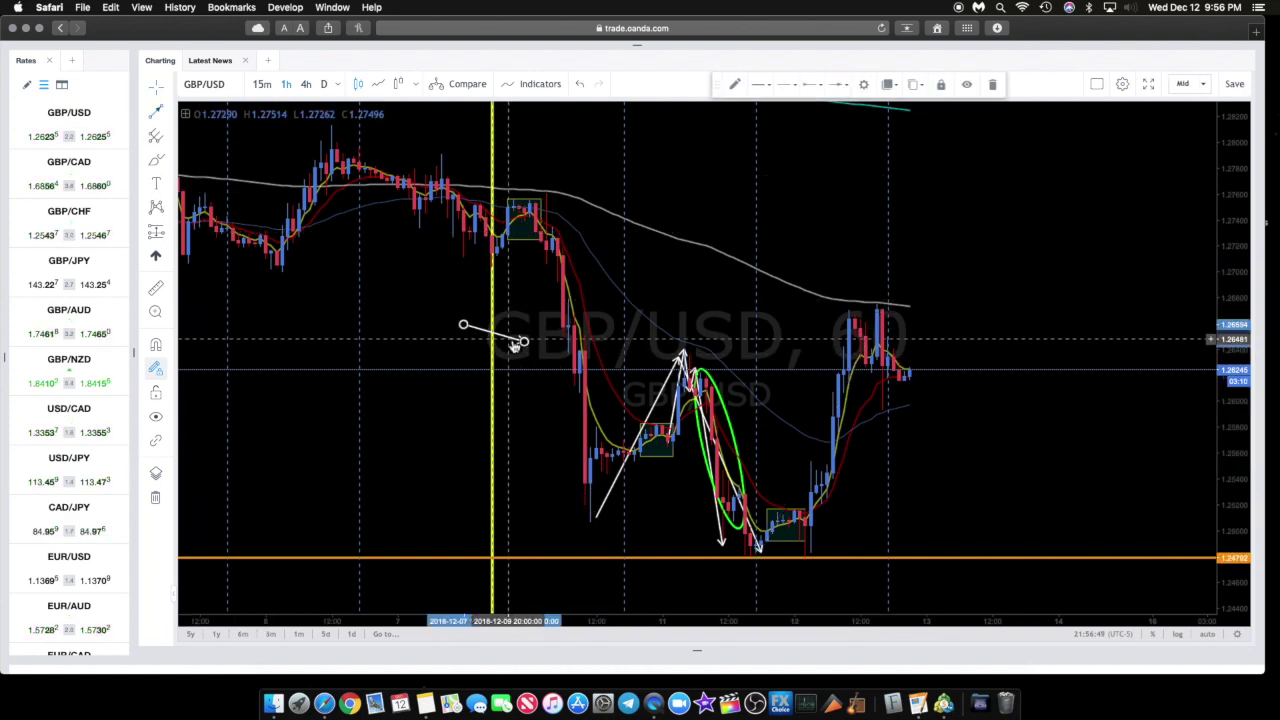
key(Delete)
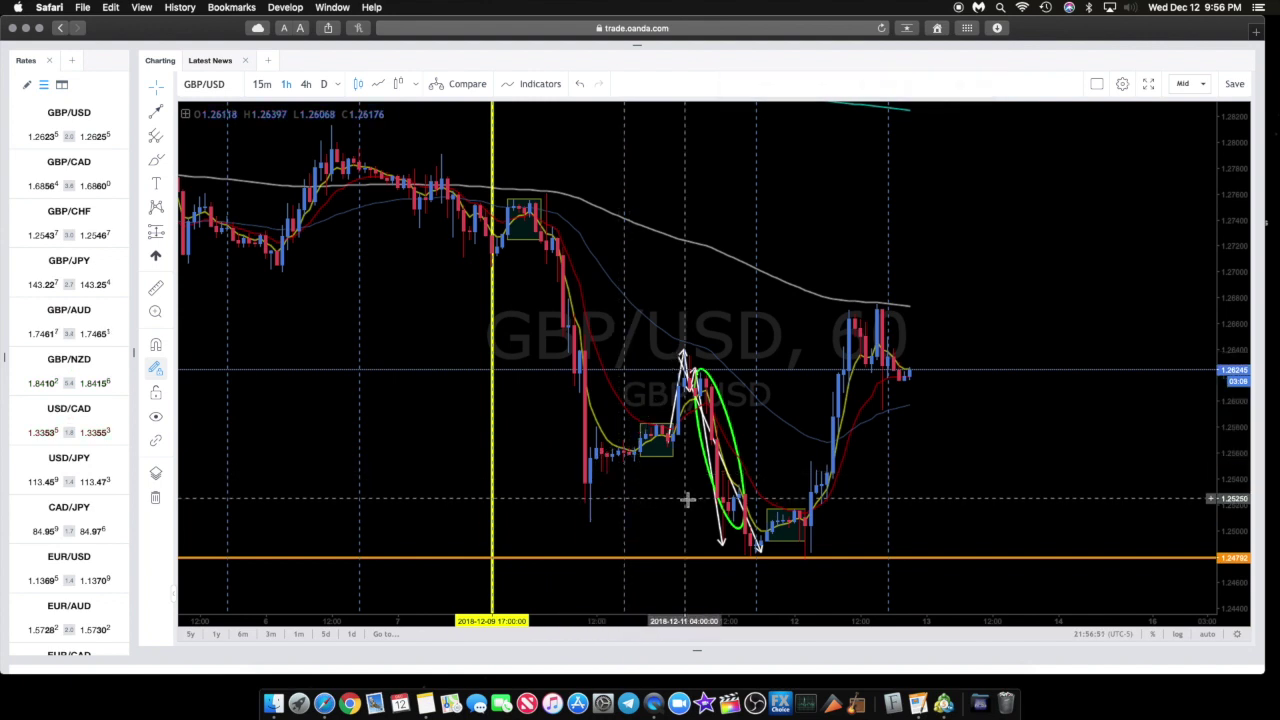
Step: Return to the 15-minute timeframe and delete the remaining long arrow of the second down swing
scroll(655, 466, right, 5)
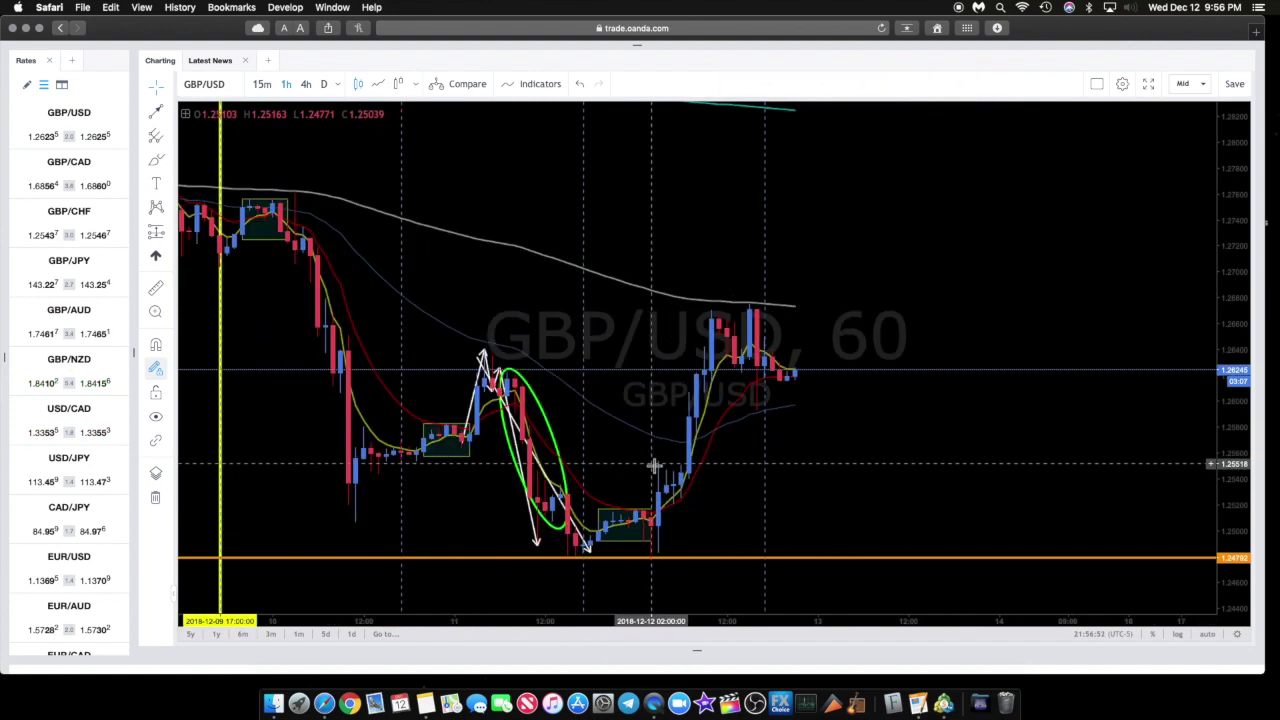
click(262, 84)
scroll(751, 437, left, 5)
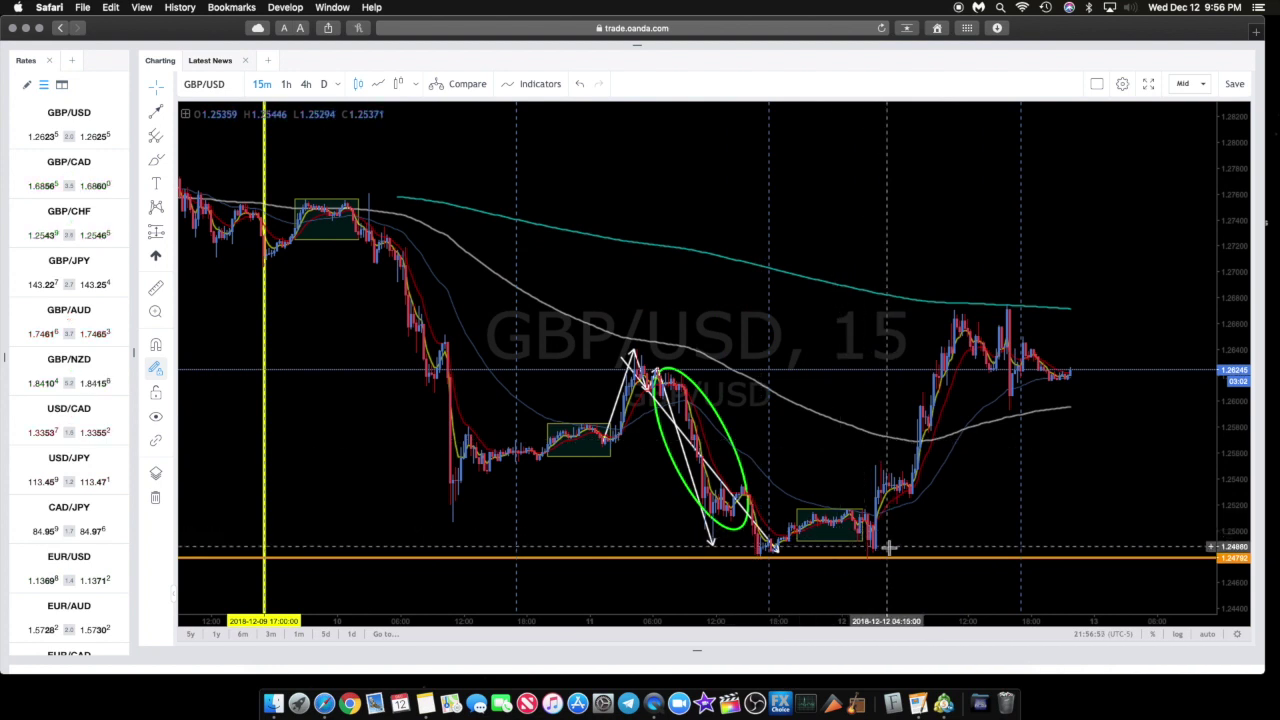
scroll(878, 546, right, 3)
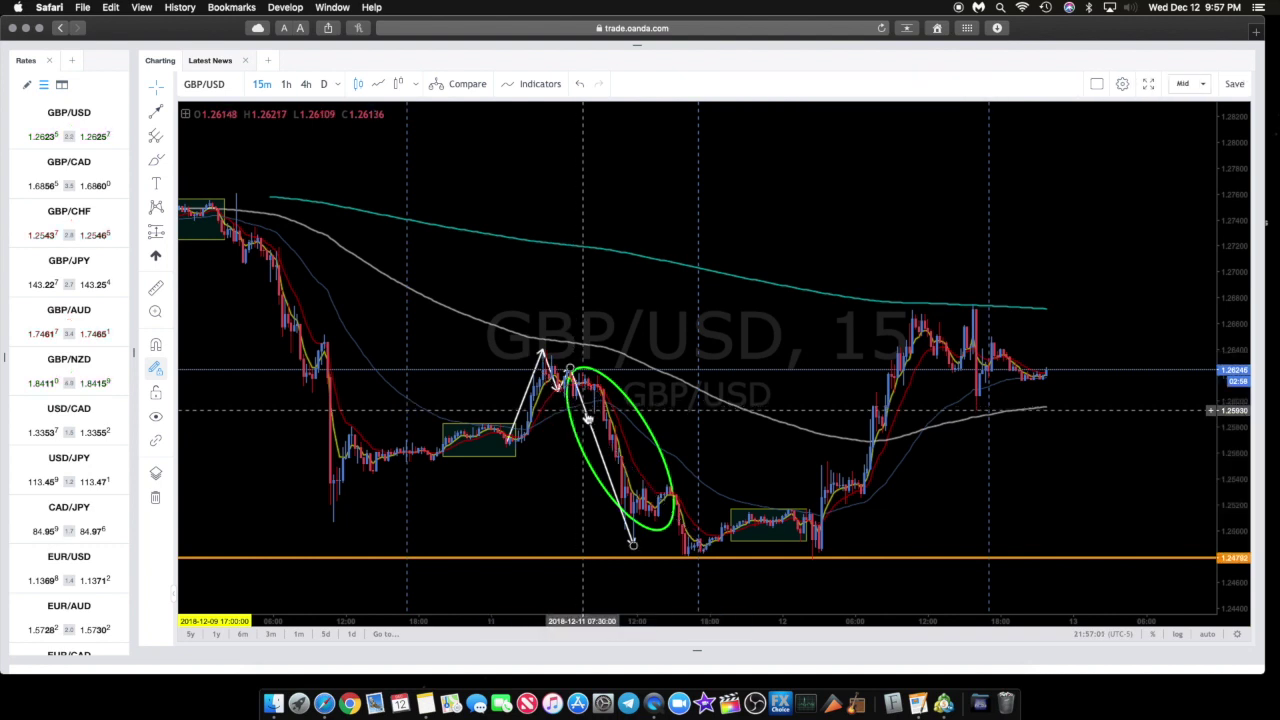
Step: Move the white down arrow out of the green ellipse to point at the latest session's price action, and delete it
mouse_move(584, 412)
mouse_down()
mouse_move(671, 404)
mouse_move(763, 365)
mouse_up()
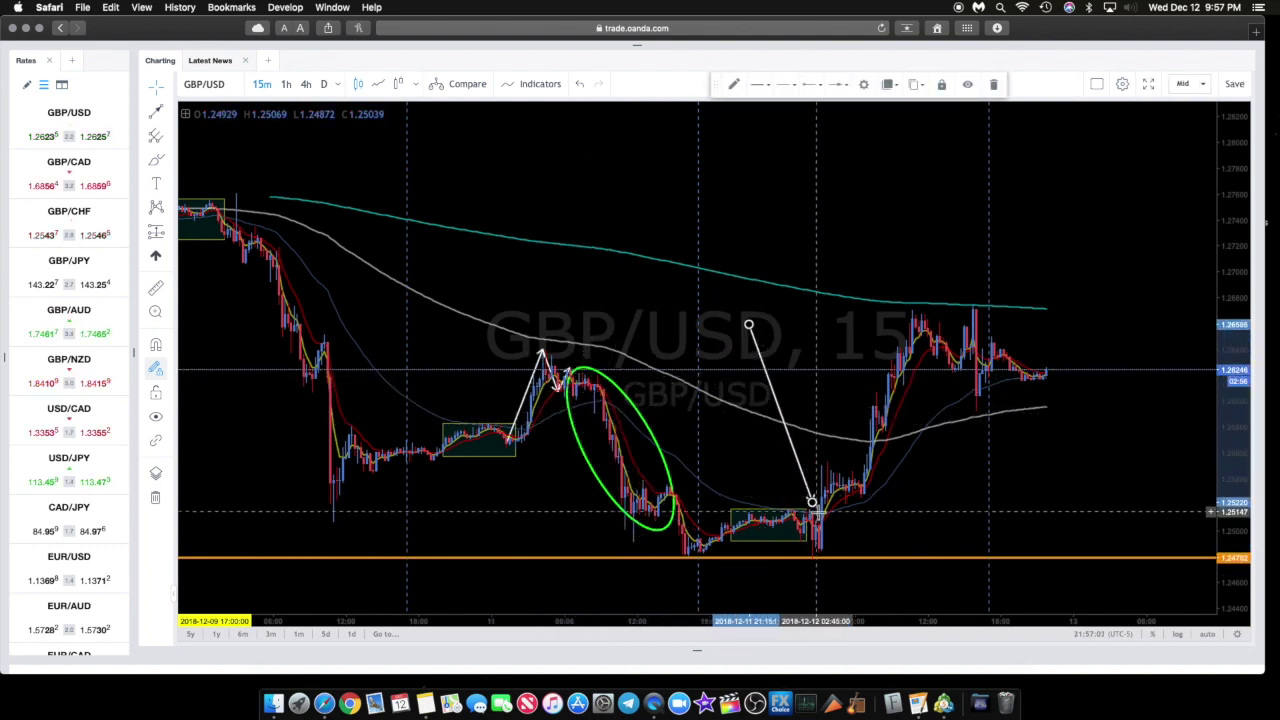
drag(812, 502, 808, 374)
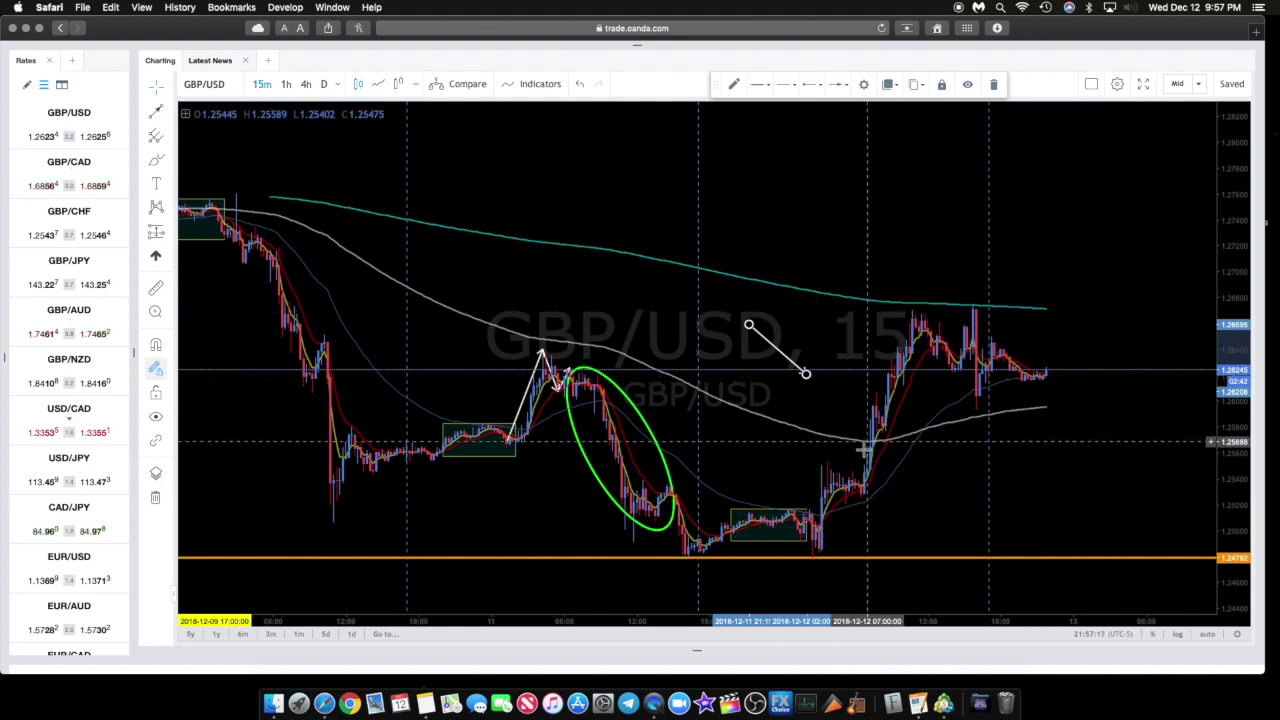
drag(812, 382, 892, 315)
key(Delete)
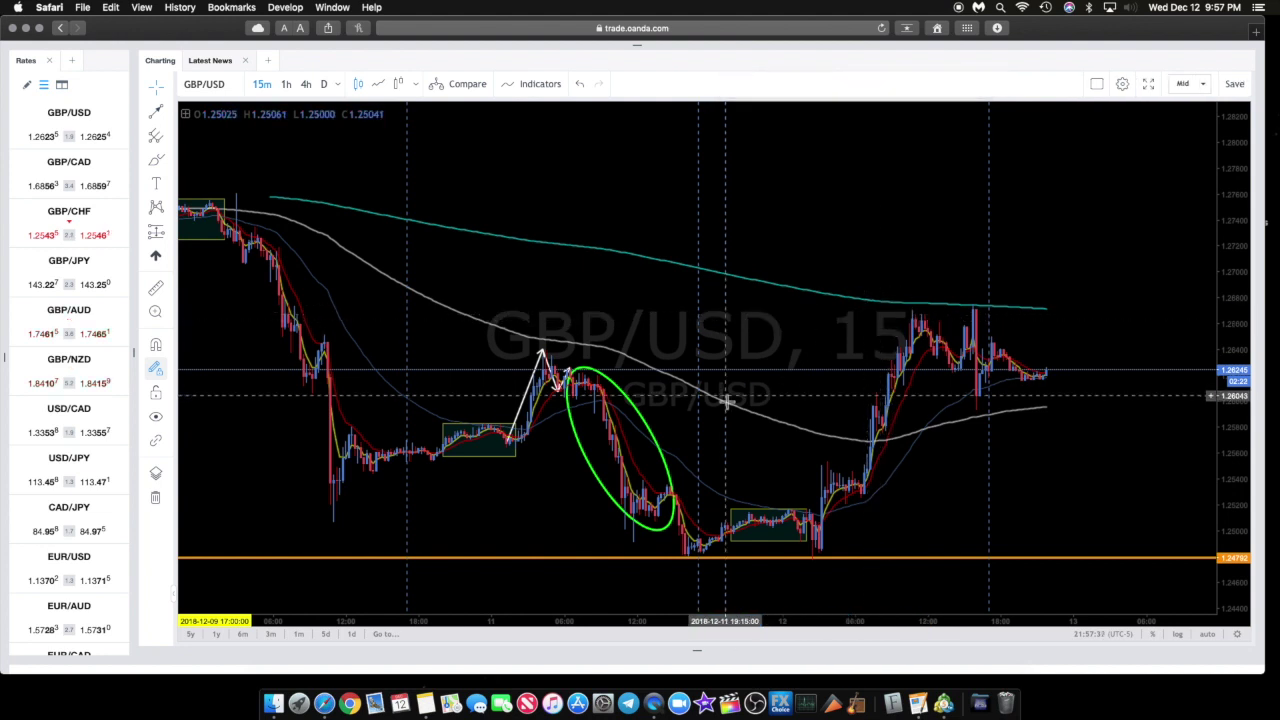
Step: Place a long position at about 1.2489 after the 12 December low, with stop about 1.2463 and target about 1.2662, and delete it
click(163, 234)
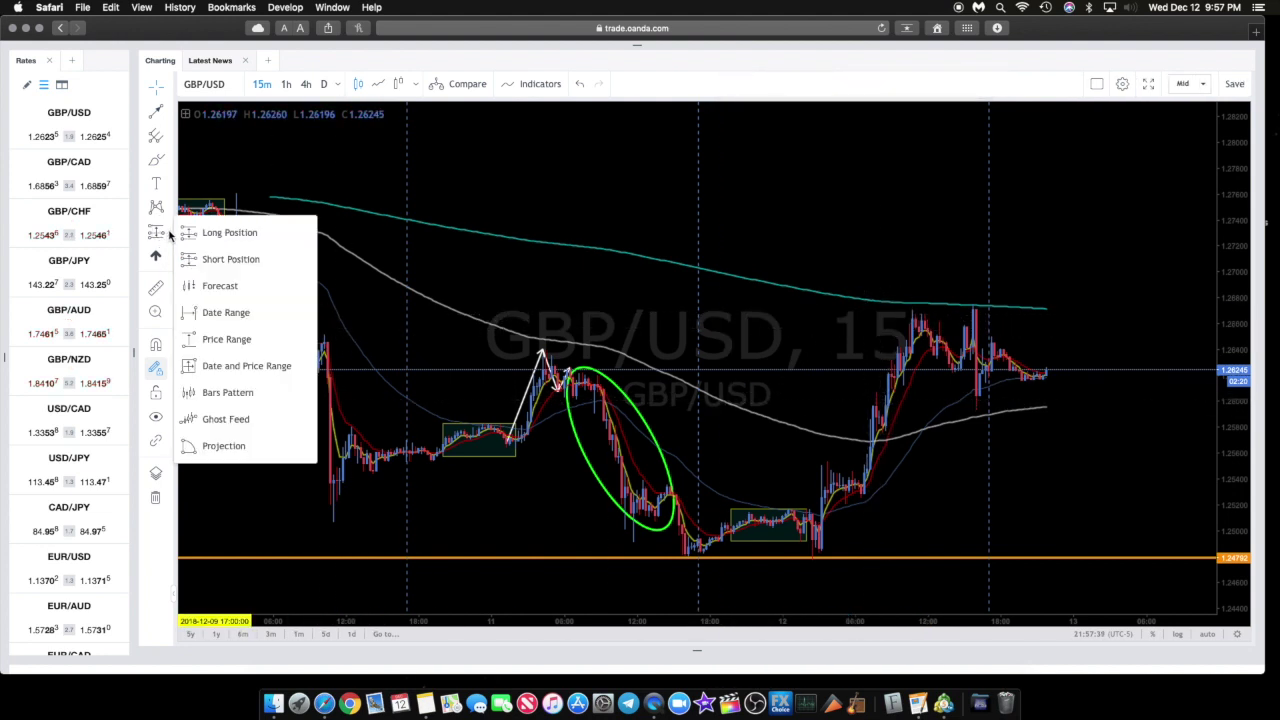
click(211, 234)
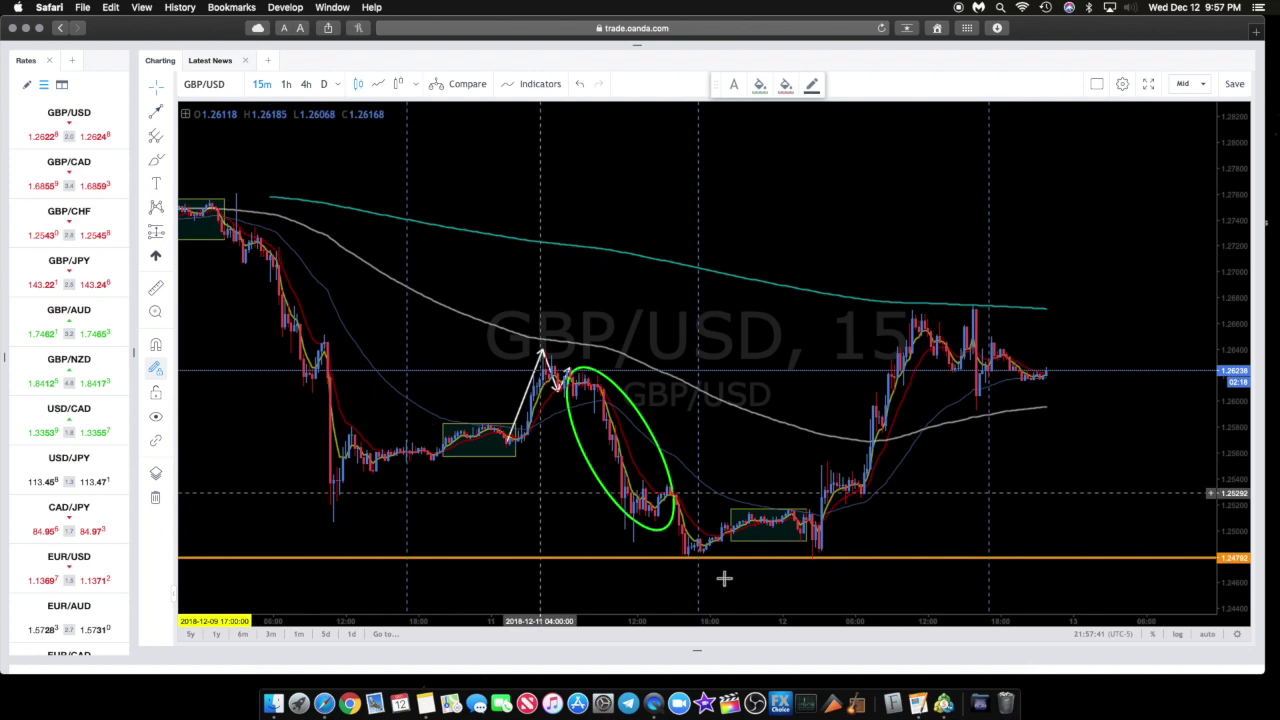
click(836, 547)
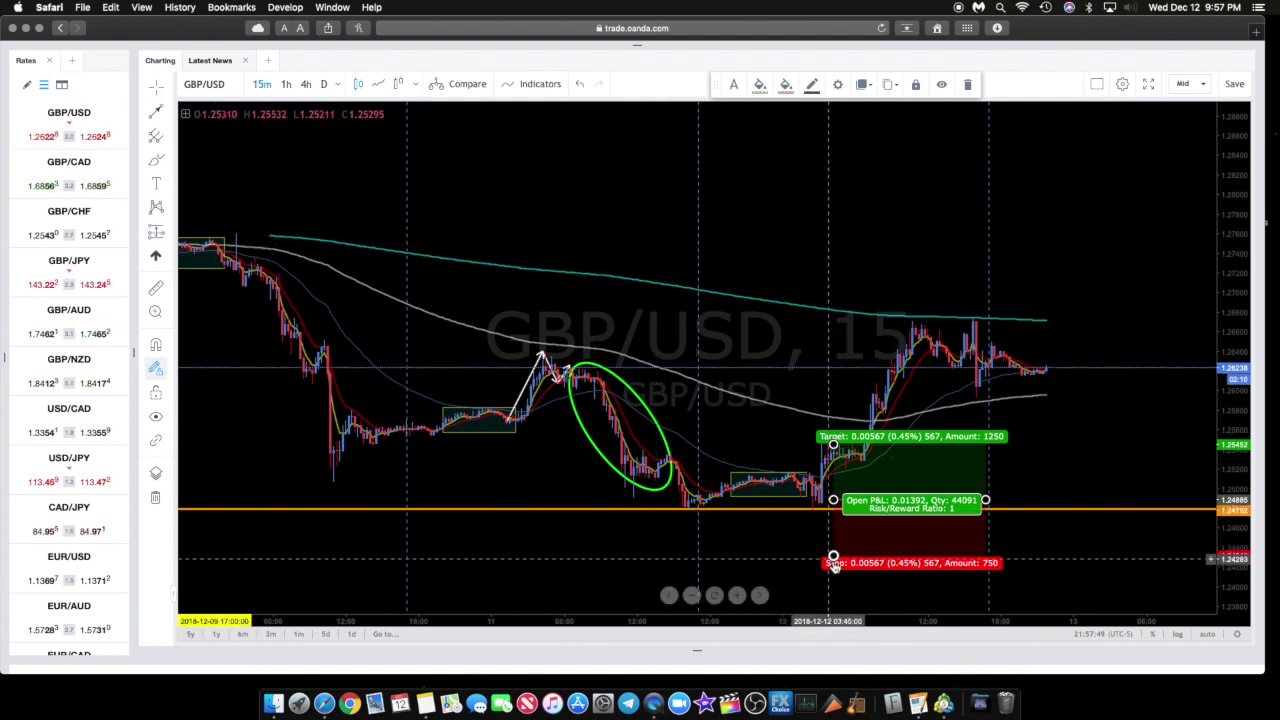
drag(833, 556, 834, 526)
drag(834, 445, 816, 332)
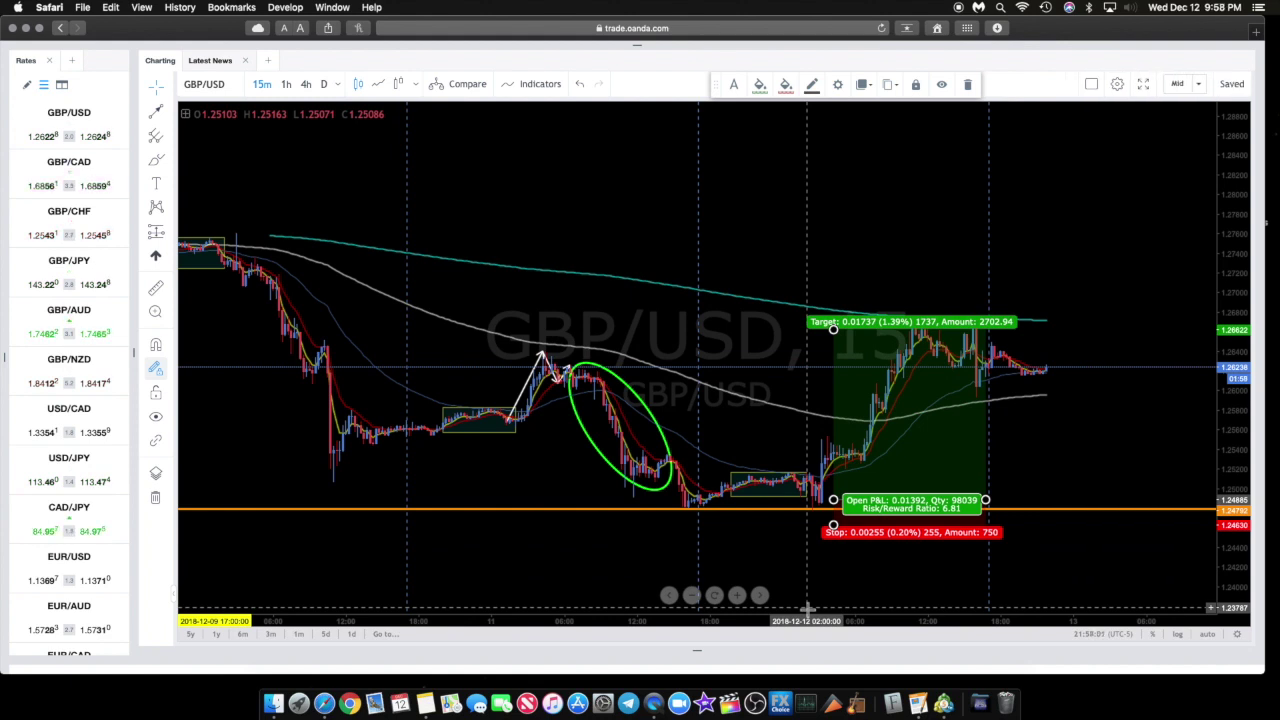
key(Delete)
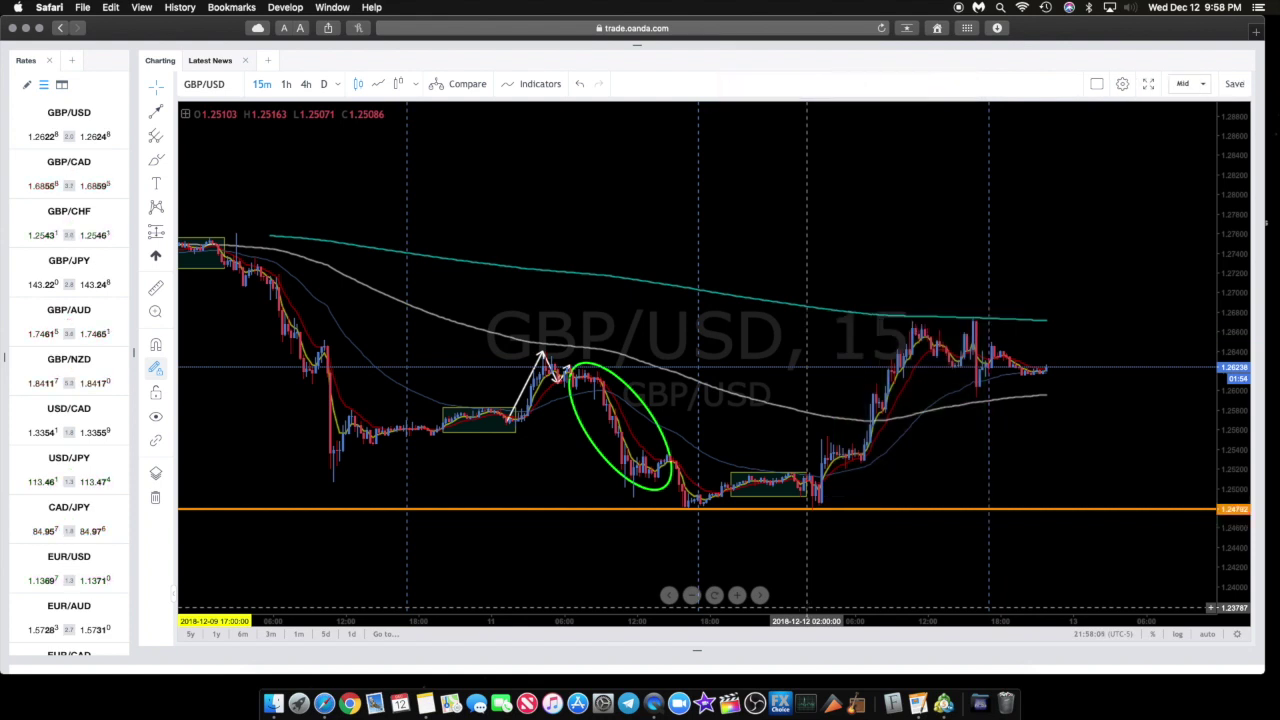
Step: Examine the GBP/USD 15-minute price action around the session boxes, the orange low line and the 12 December rally
scroll(660, 397, down, 2)
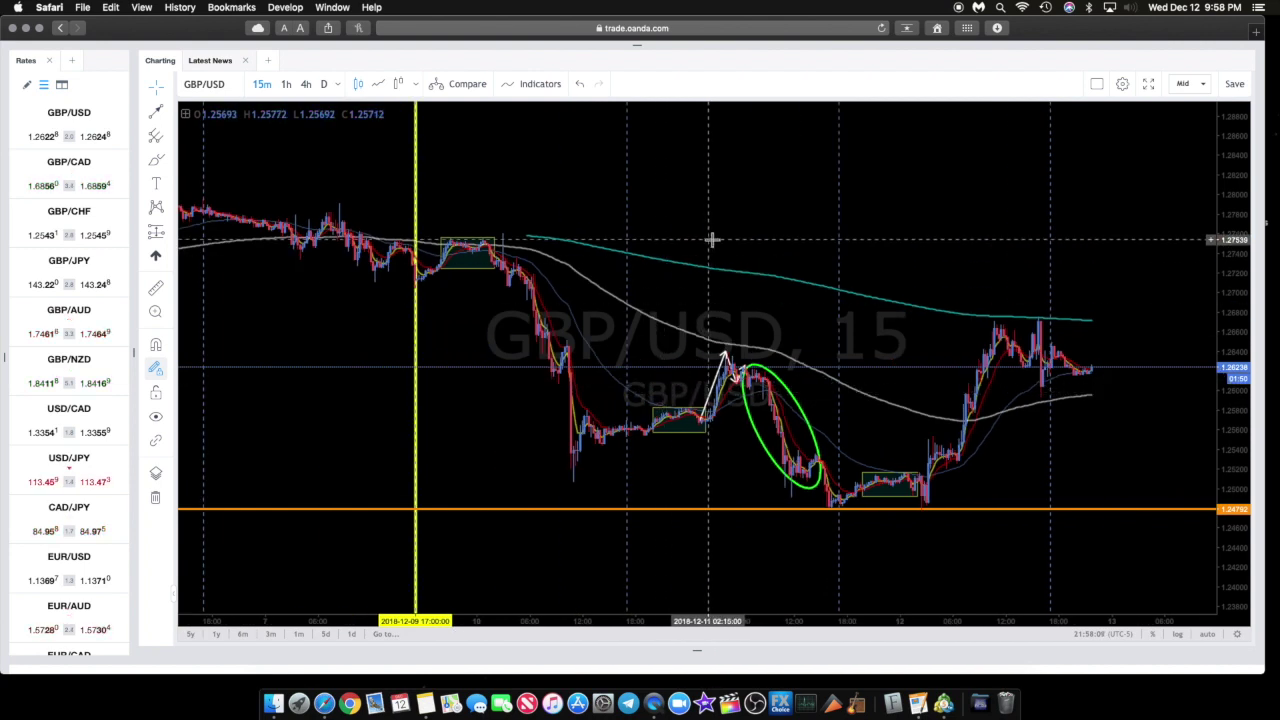
drag(712, 240, 609, 269)
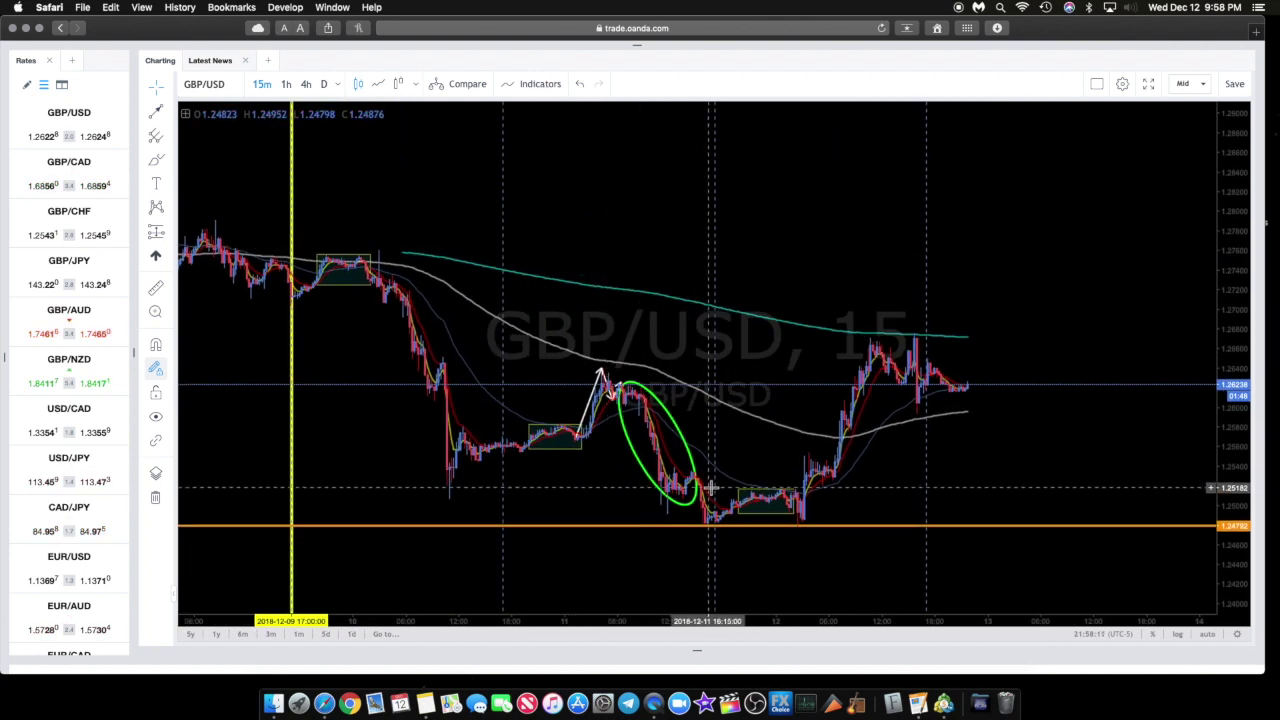
scroll(720, 493, up, 2)
mouse_move(840, 497)
mouse_down()
mouse_move(937, 491)
mouse_move(851, 520)
mouse_up()
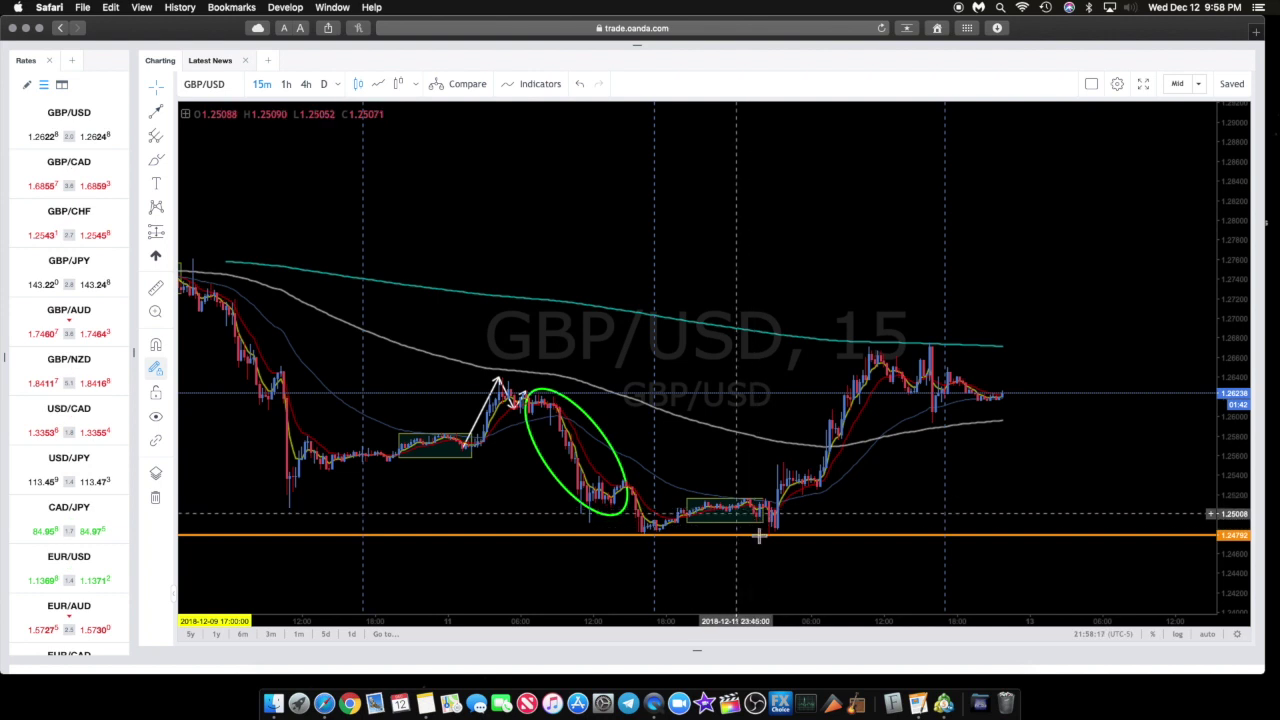
click(690, 504)
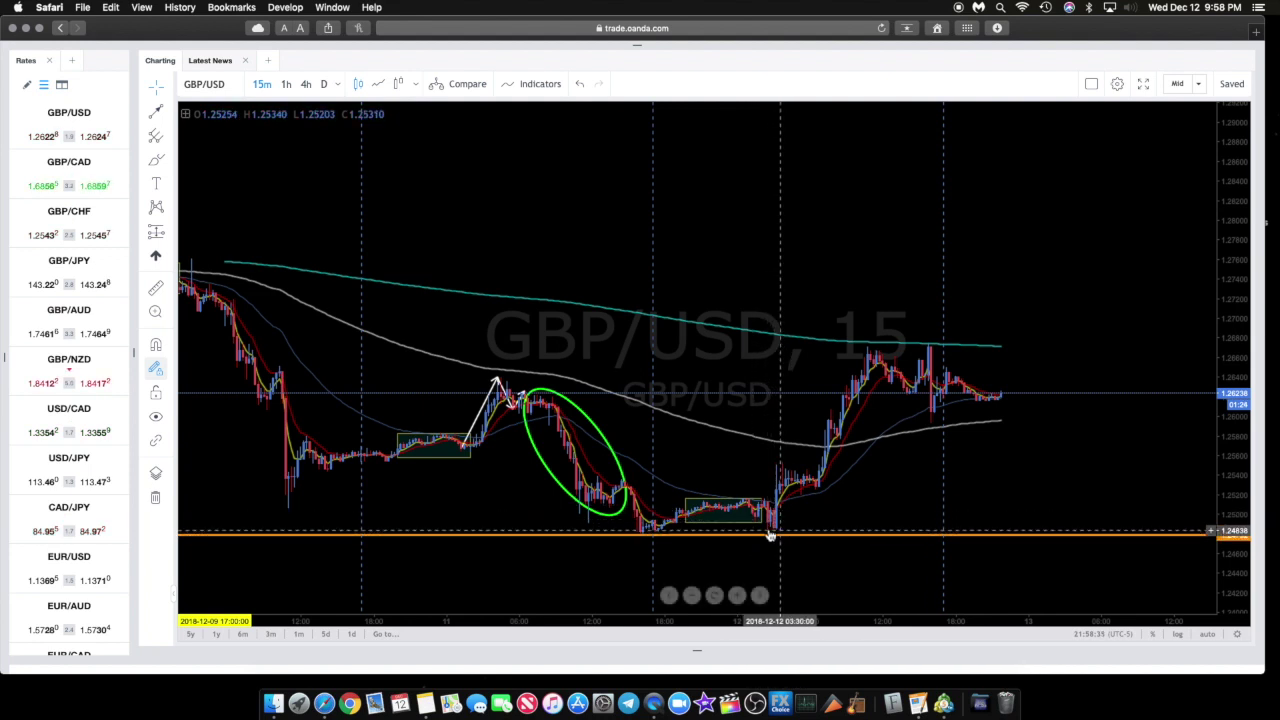
scroll(821, 547, right, 5)
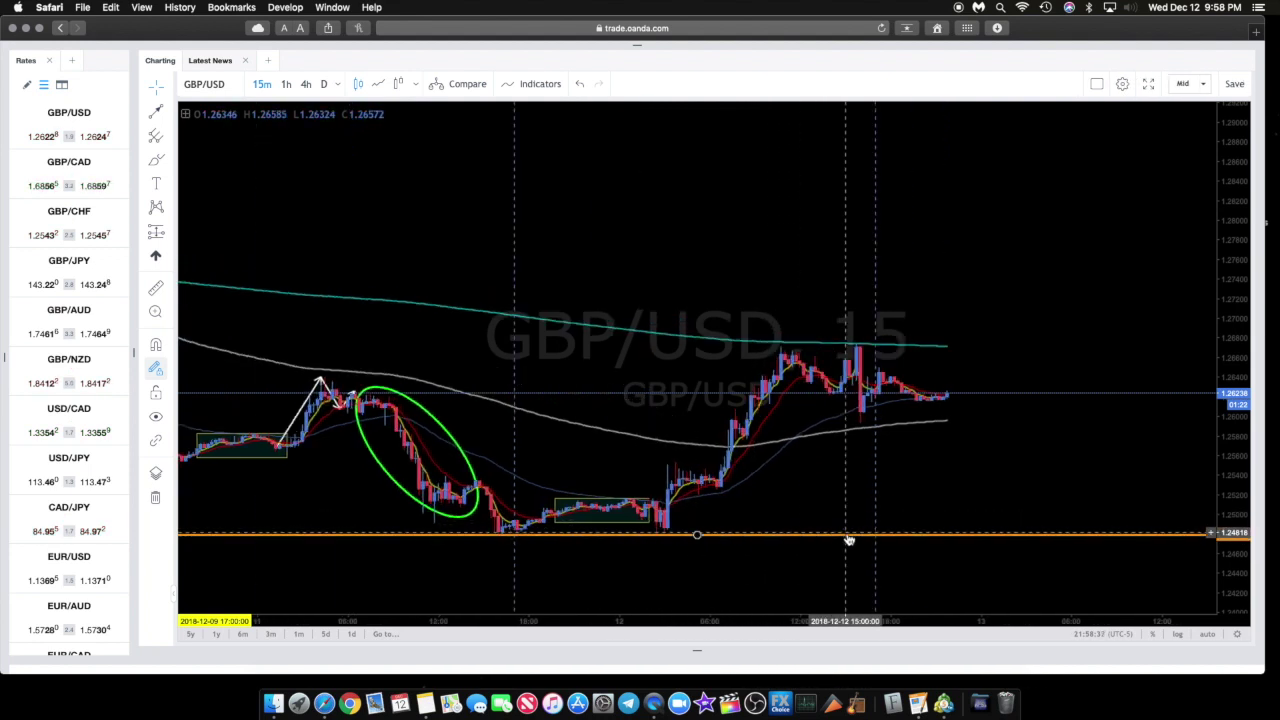
scroll(605, 527, left, 1)
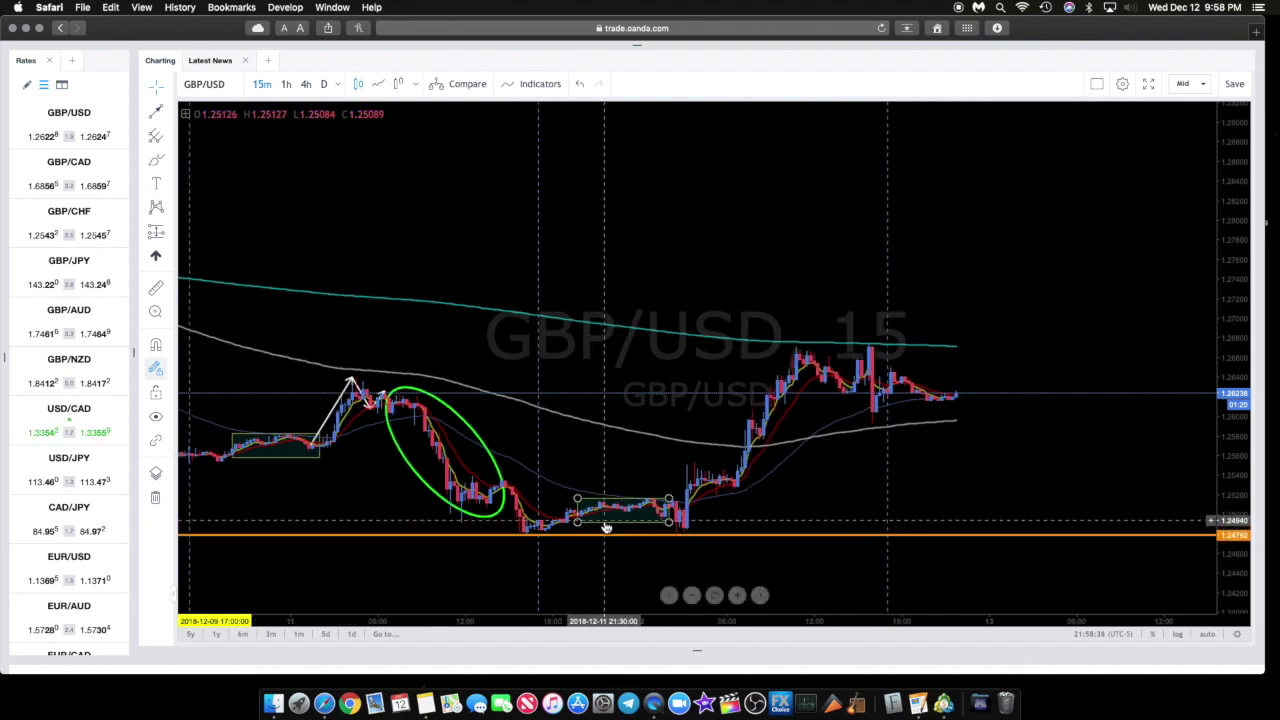
scroll(435, 447, left, 6)
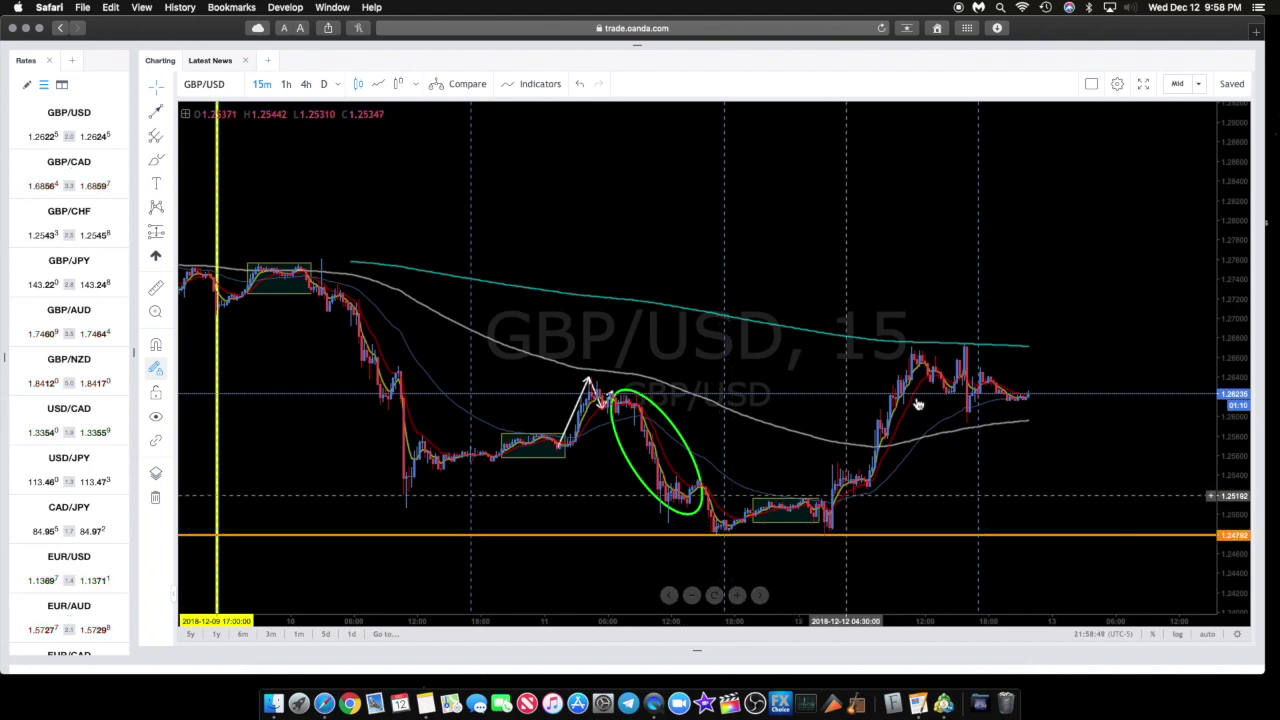
Step: Open the GBP/CAD chart and mark its low with a horizontal line at about 1.6712
click(116, 176)
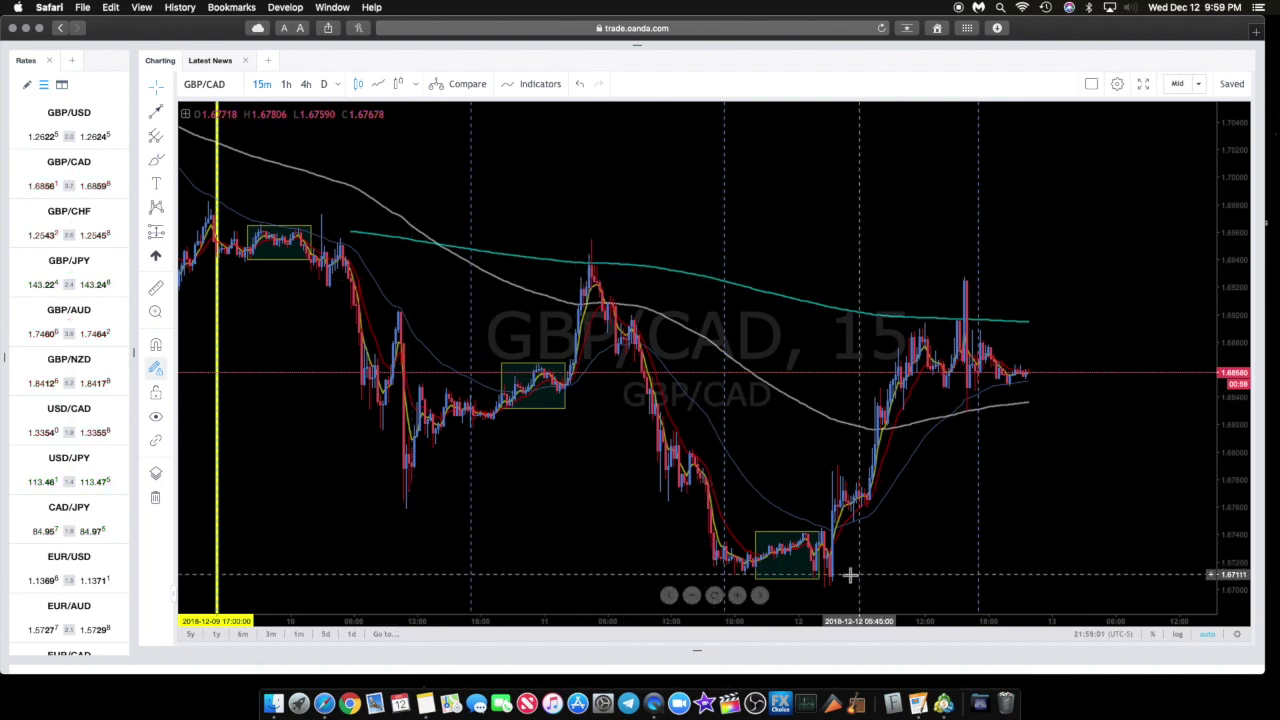
click(170, 114)
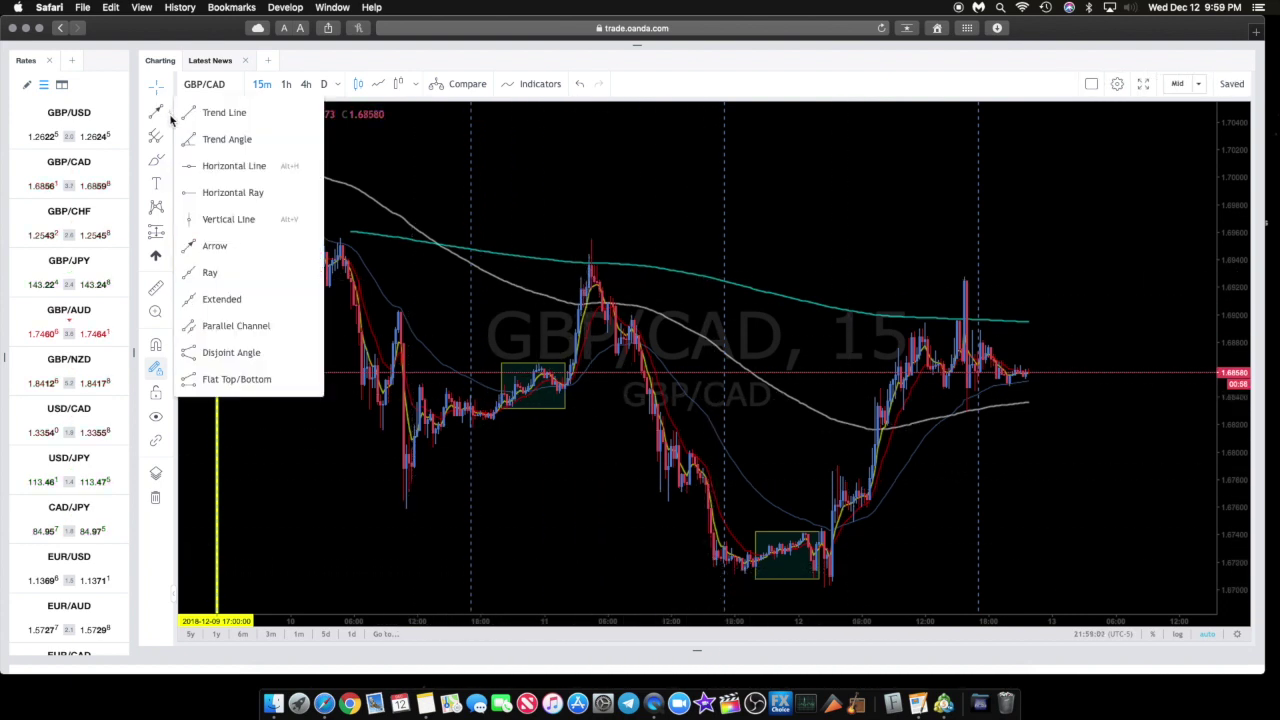
click(195, 168)
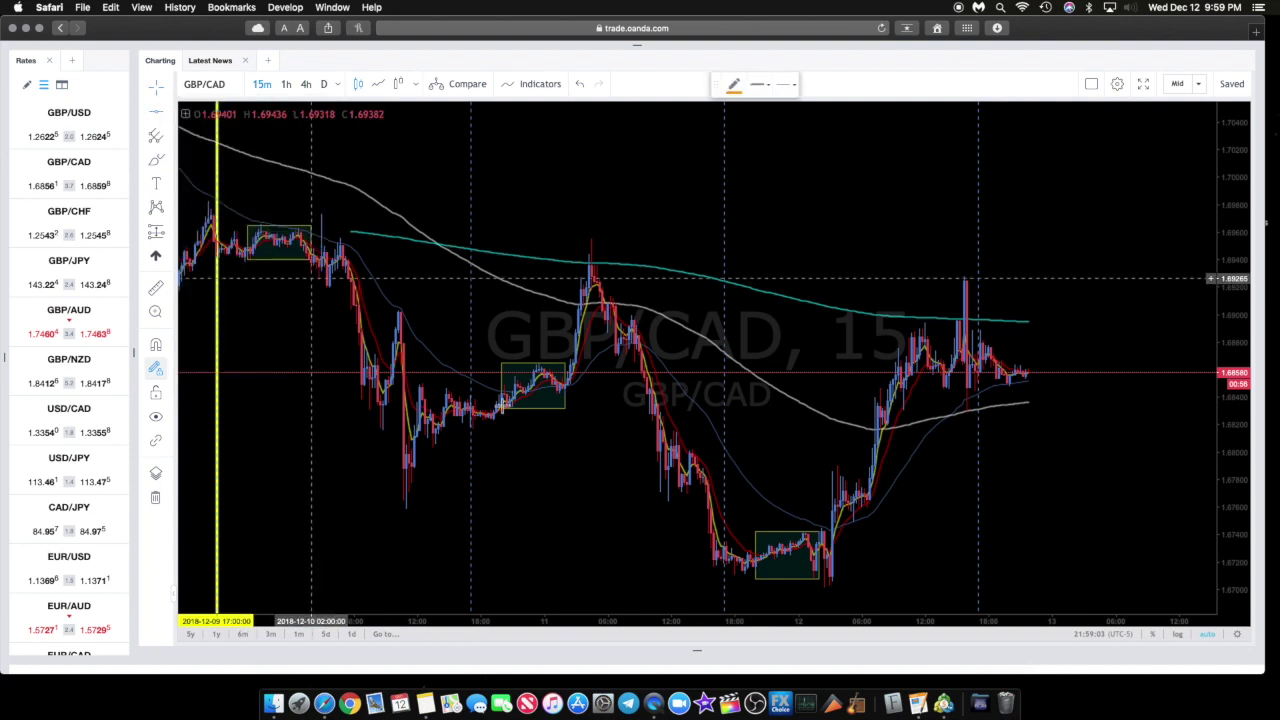
click(688, 573)
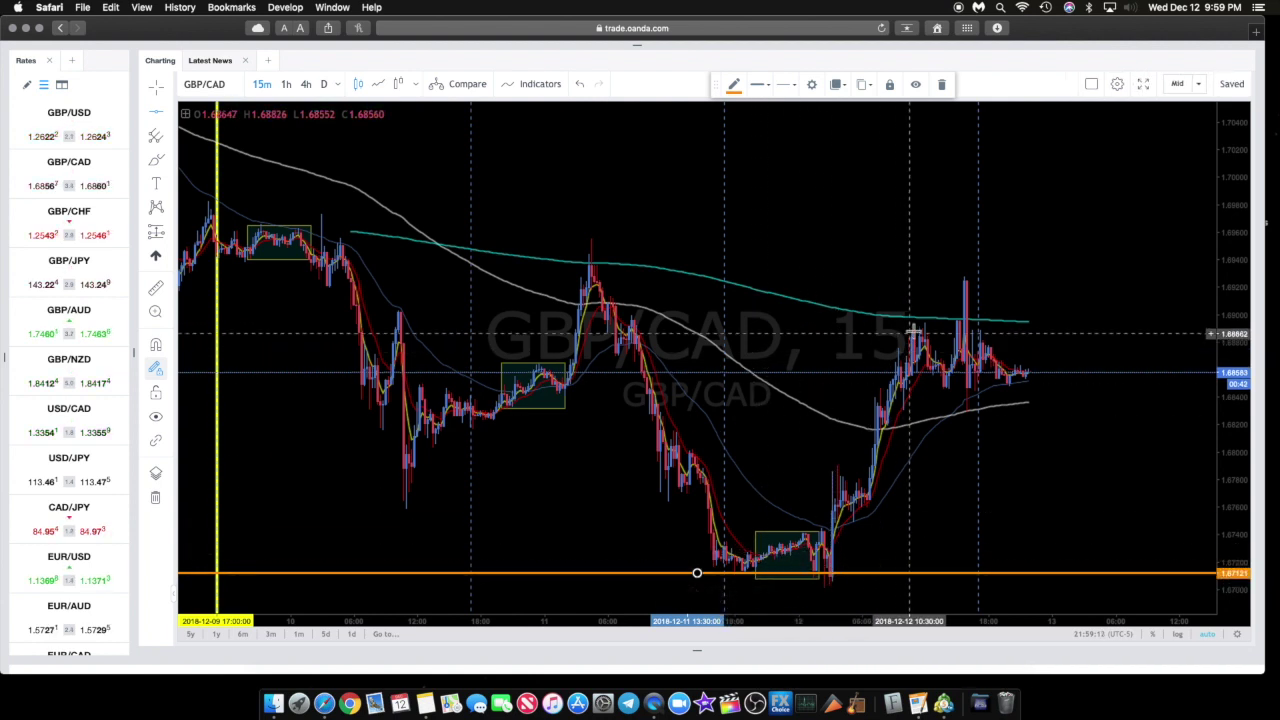
Step: Measure the 12 December rally from near its low to its first high on GBP/CAD and on GBP/USD
click(155, 287)
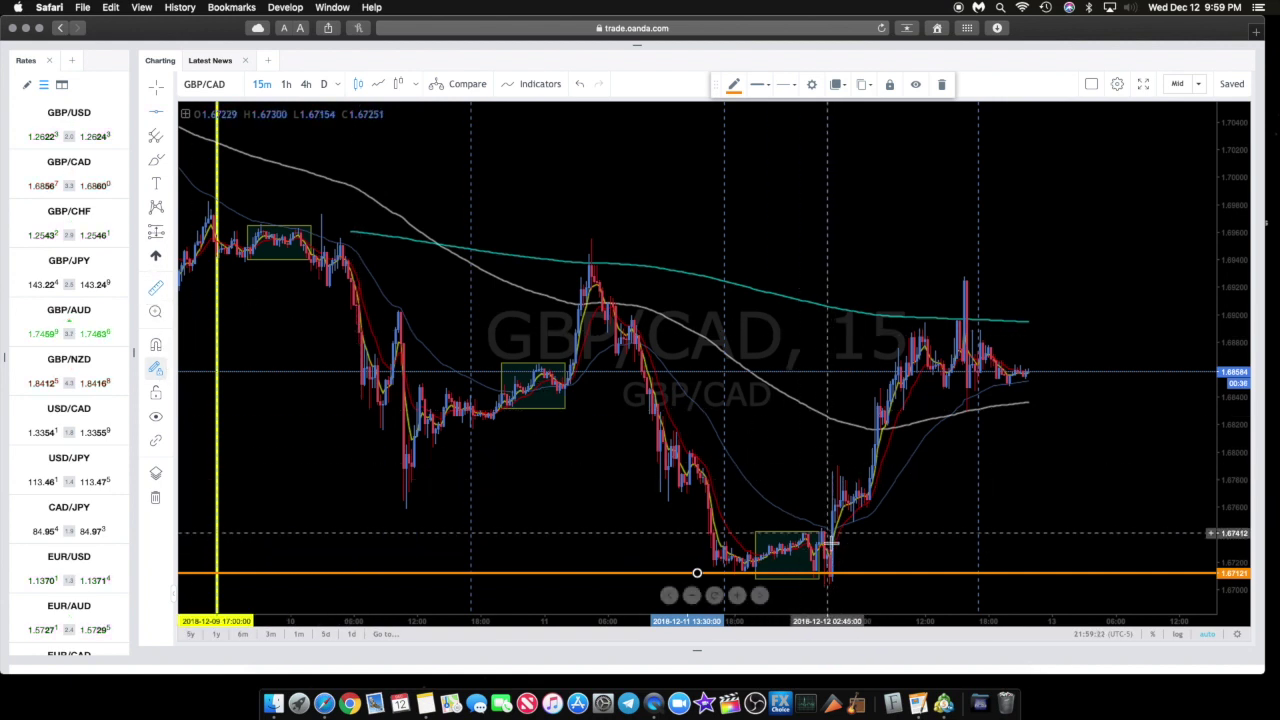
click(829, 567)
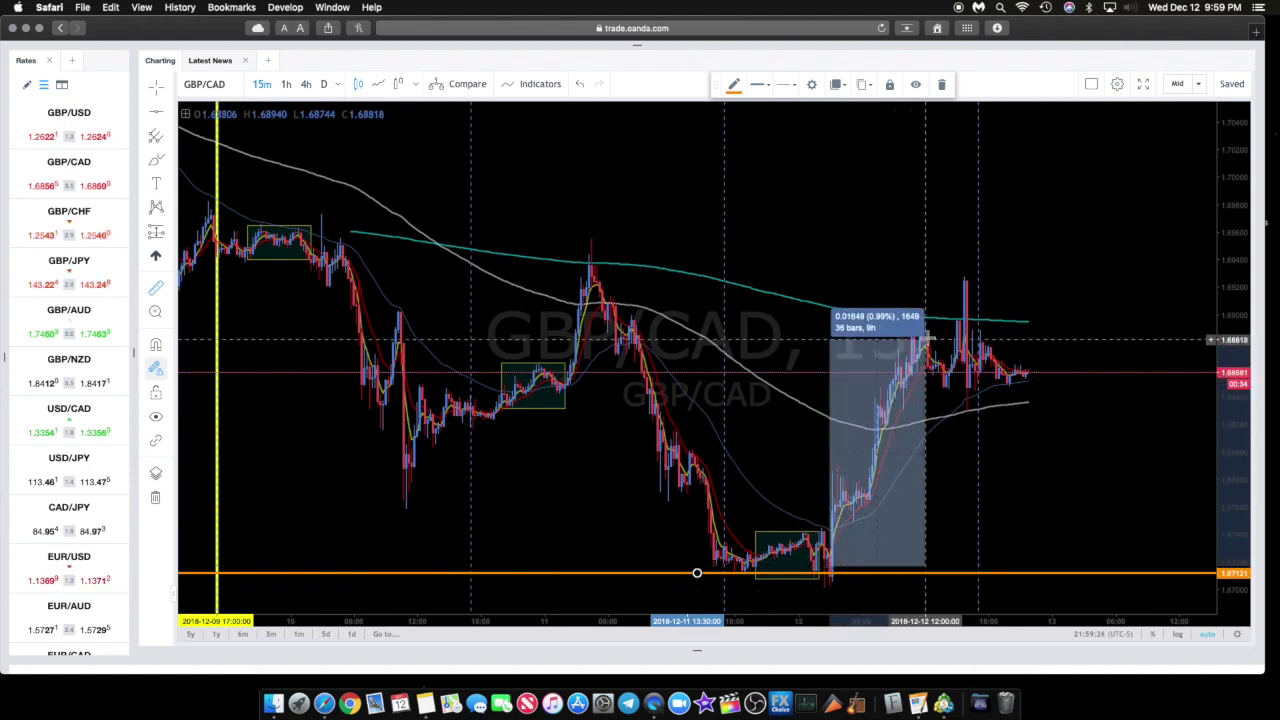
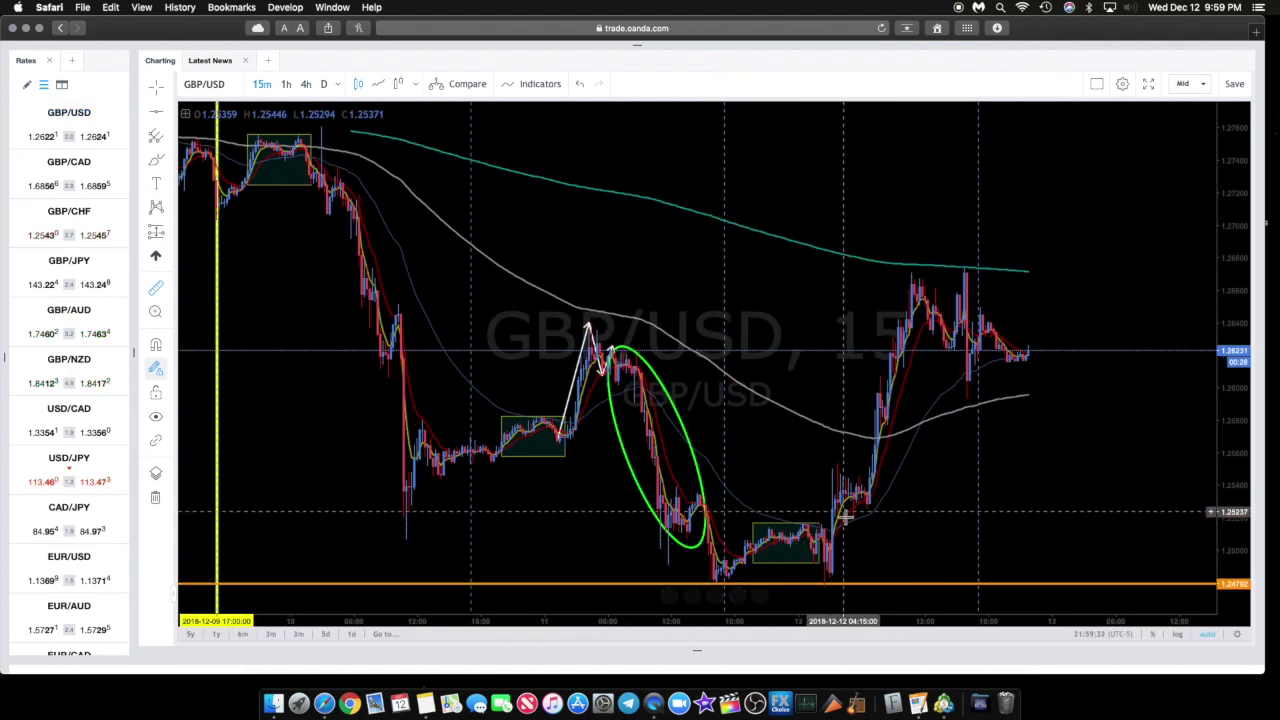
shift+click(830, 543)
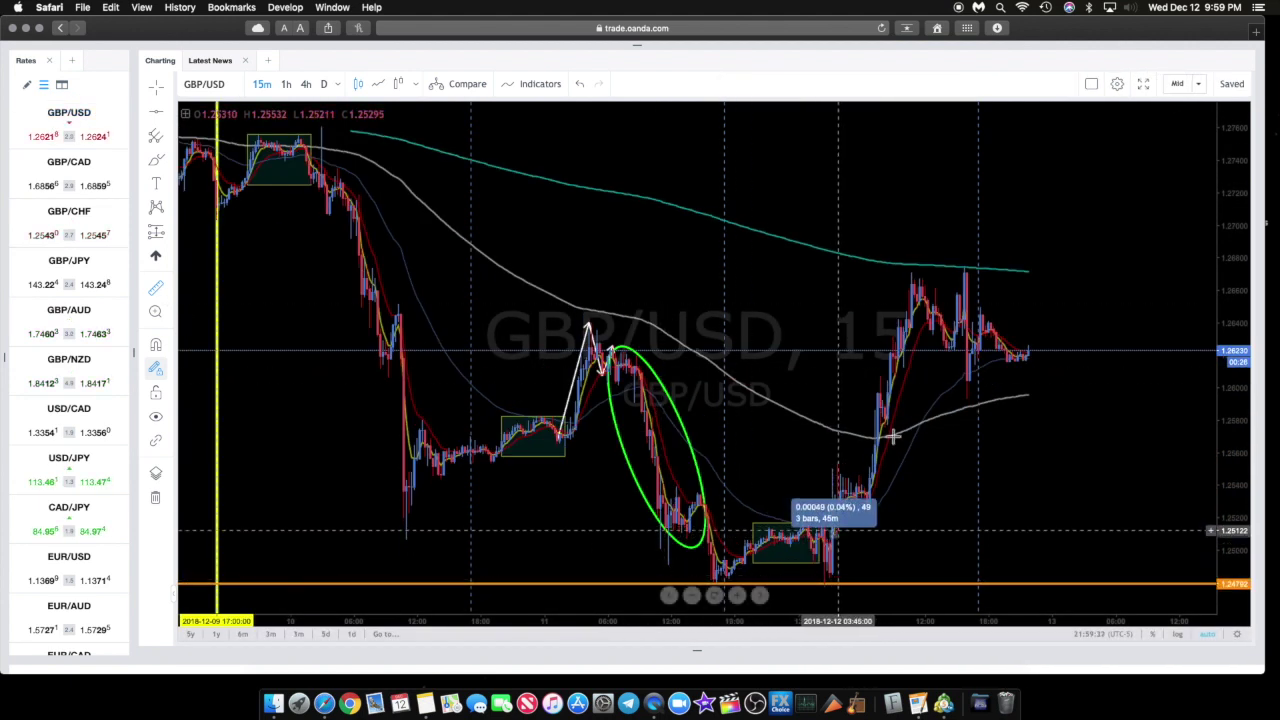
click(933, 283)
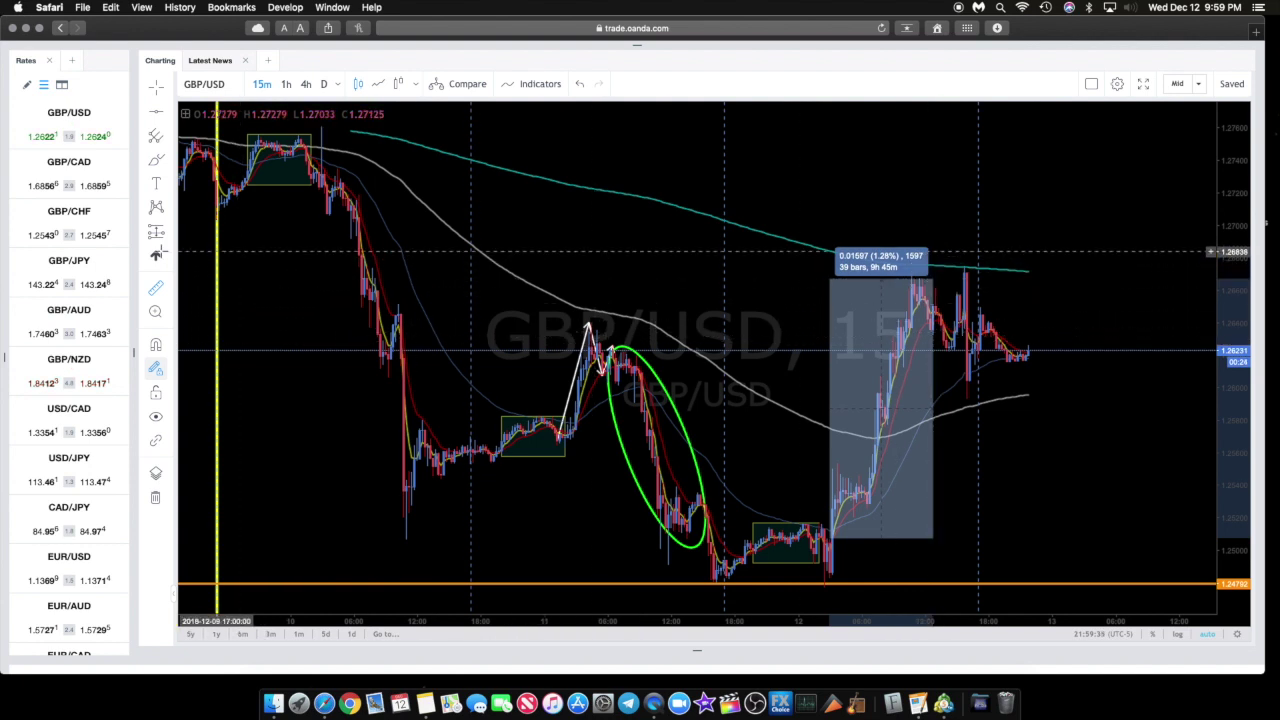
Step: Measure the 12 December rally from near its start to its first high on GBP/CHF and on GBP/JPY
click(112, 218)
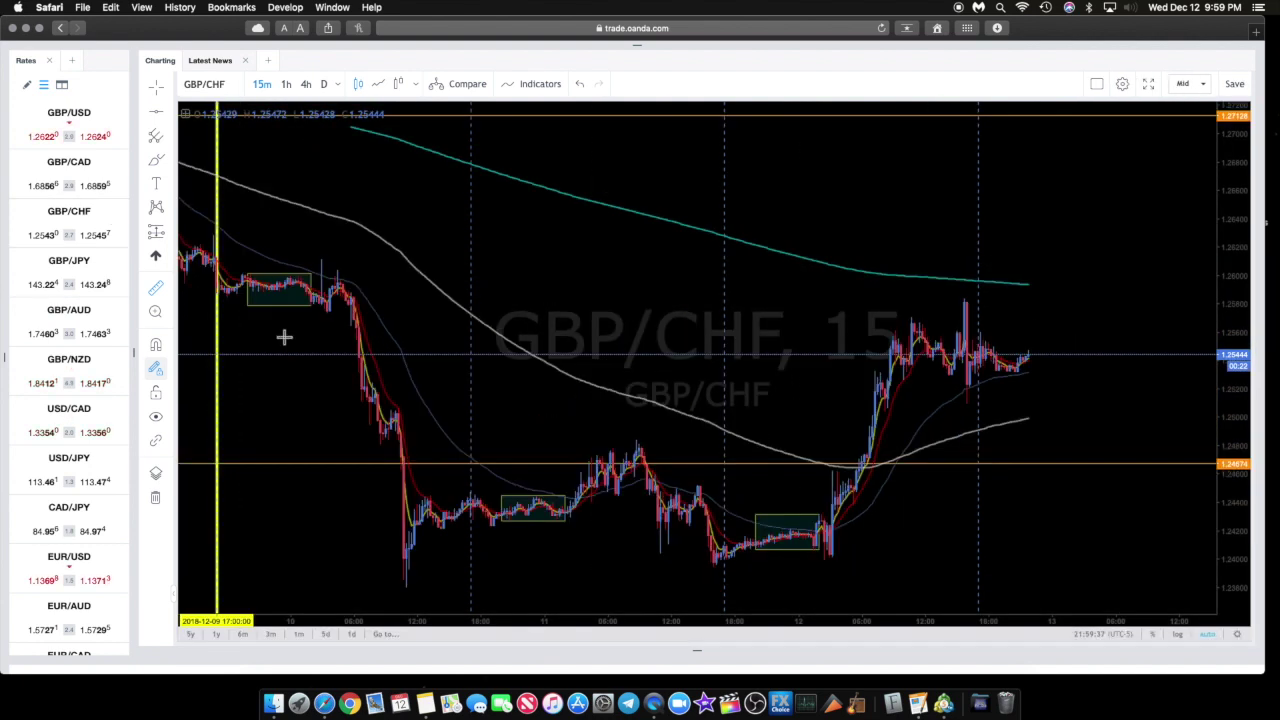
click(829, 523)
click(922, 327)
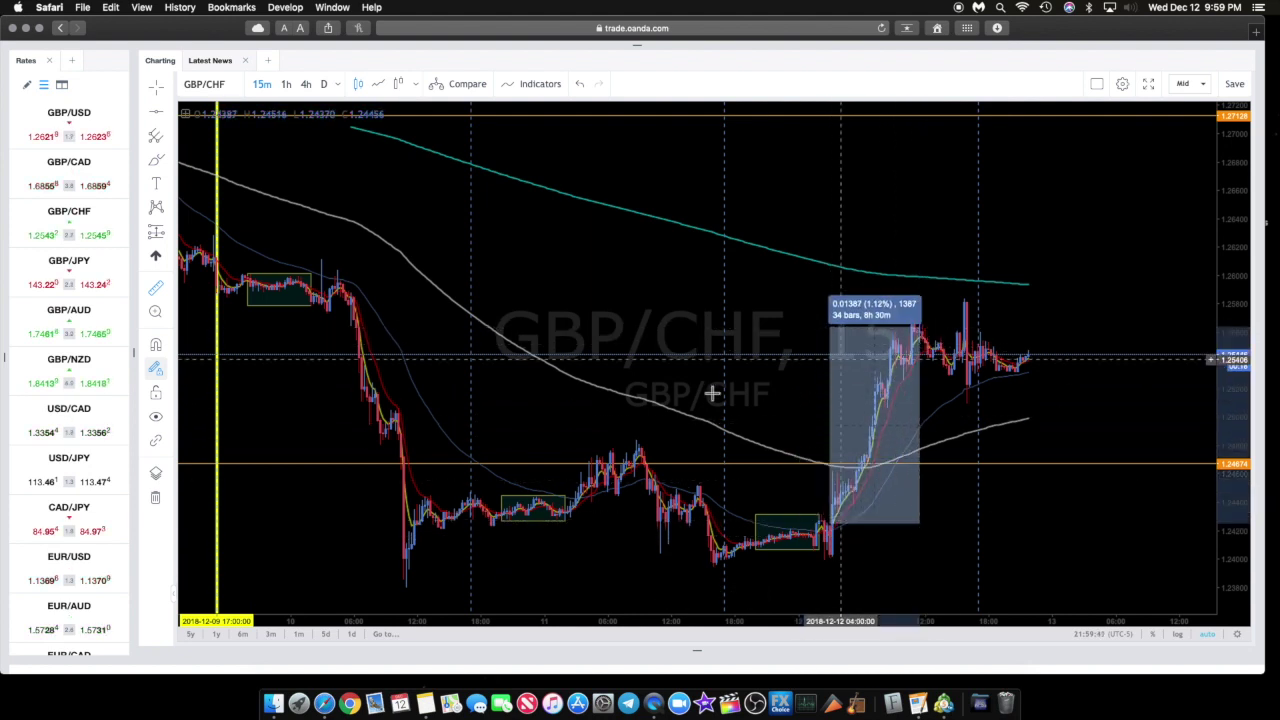
click(116, 274)
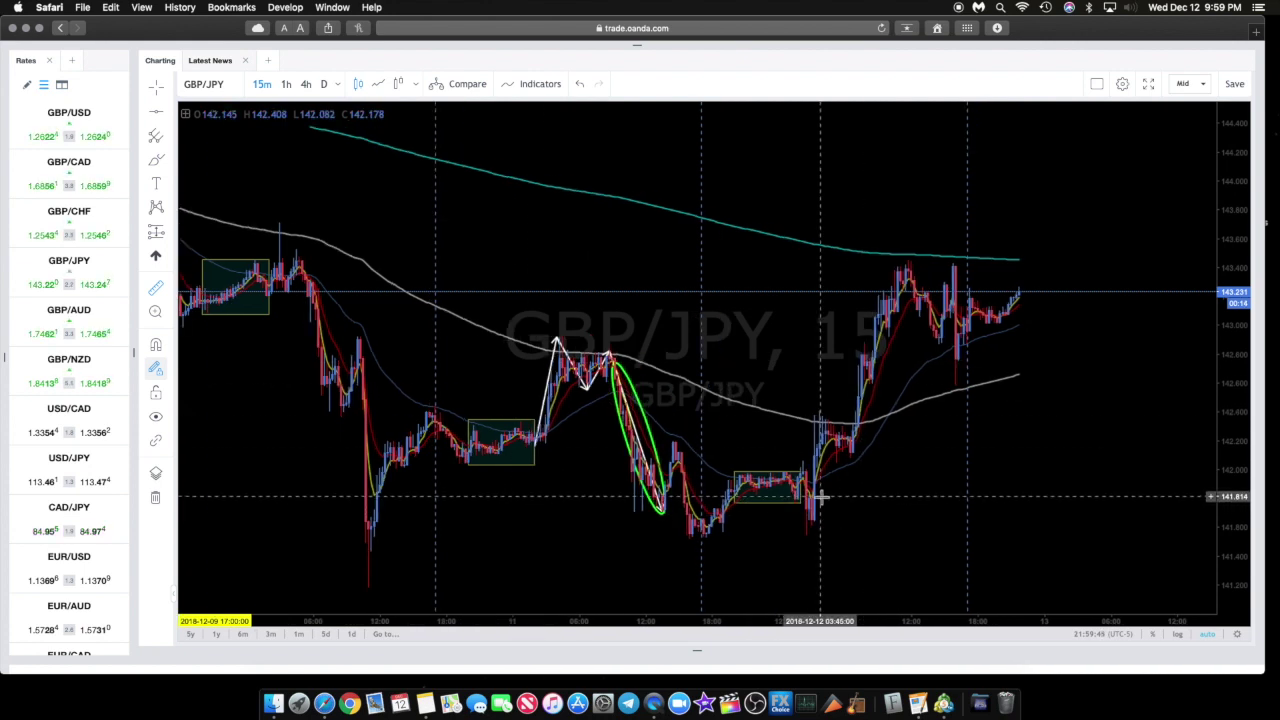
shift+click(812, 480)
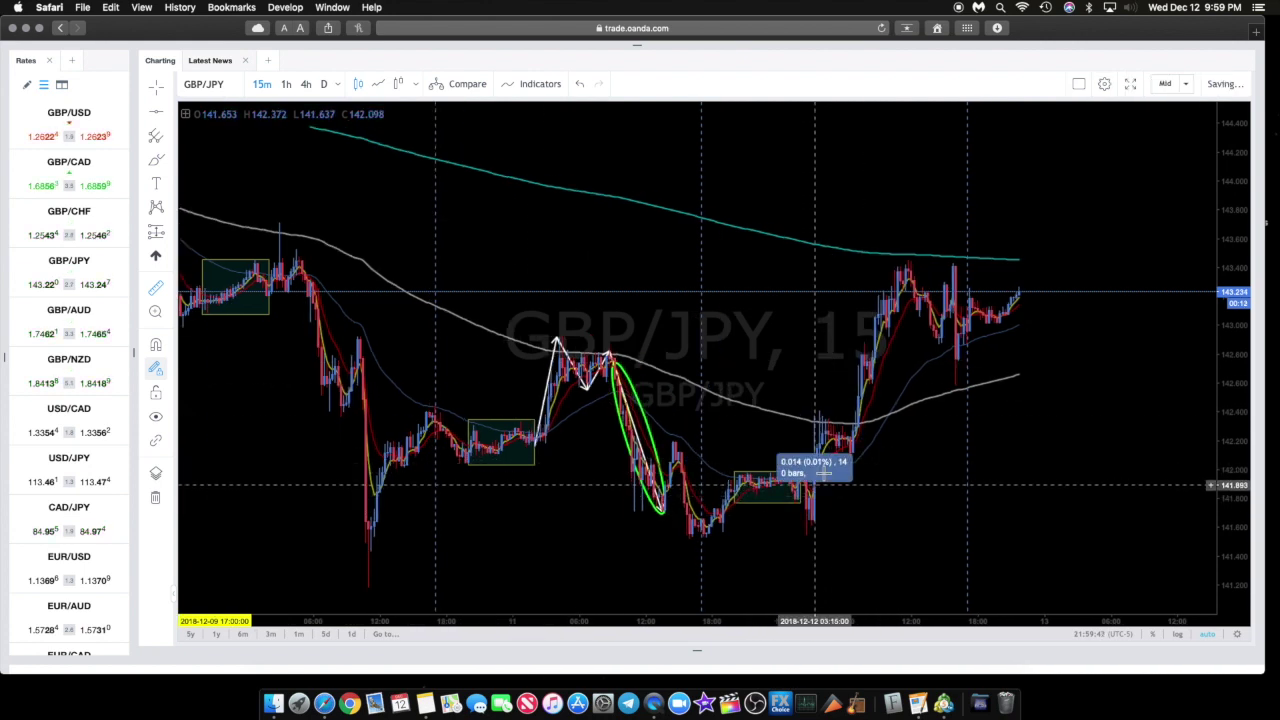
click(914, 270)
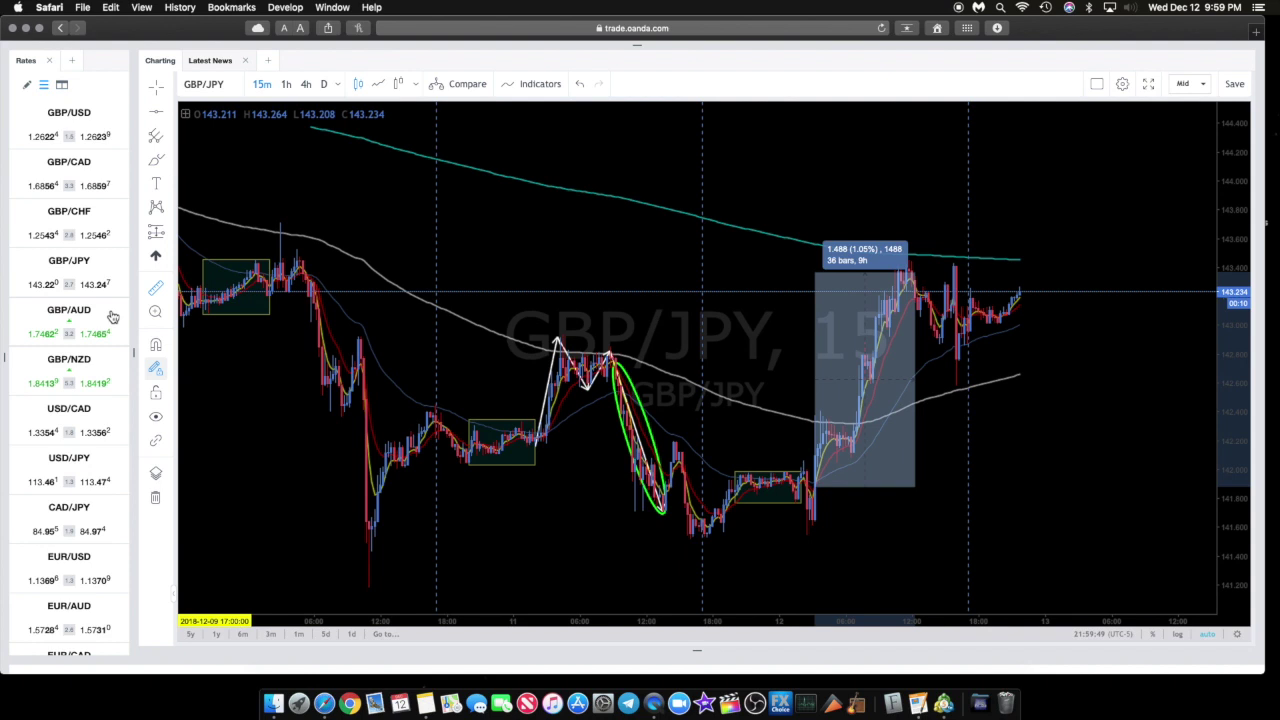
Step: Examine the GBP/AUD swings since 2018-12-09 on the 15-minute chart and on the 1-hour chart
key(Down)
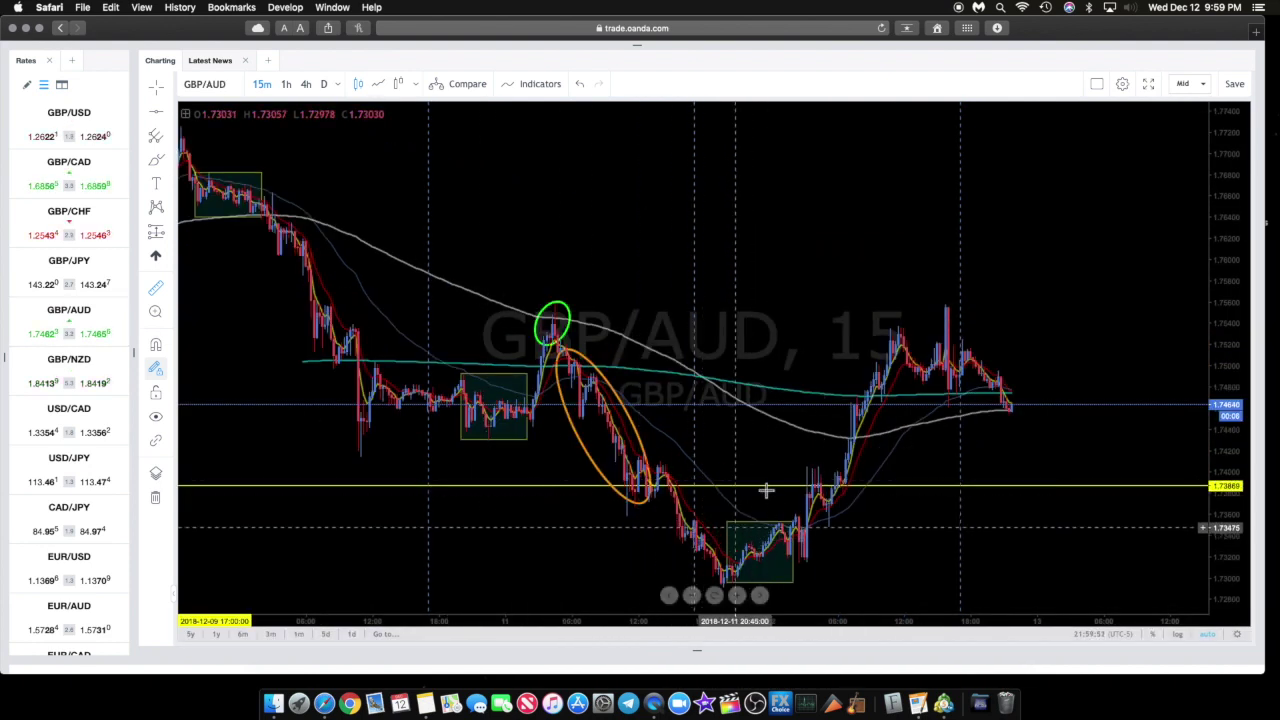
scroll(643, 420, left, 5)
scroll(540, 450, left, 3)
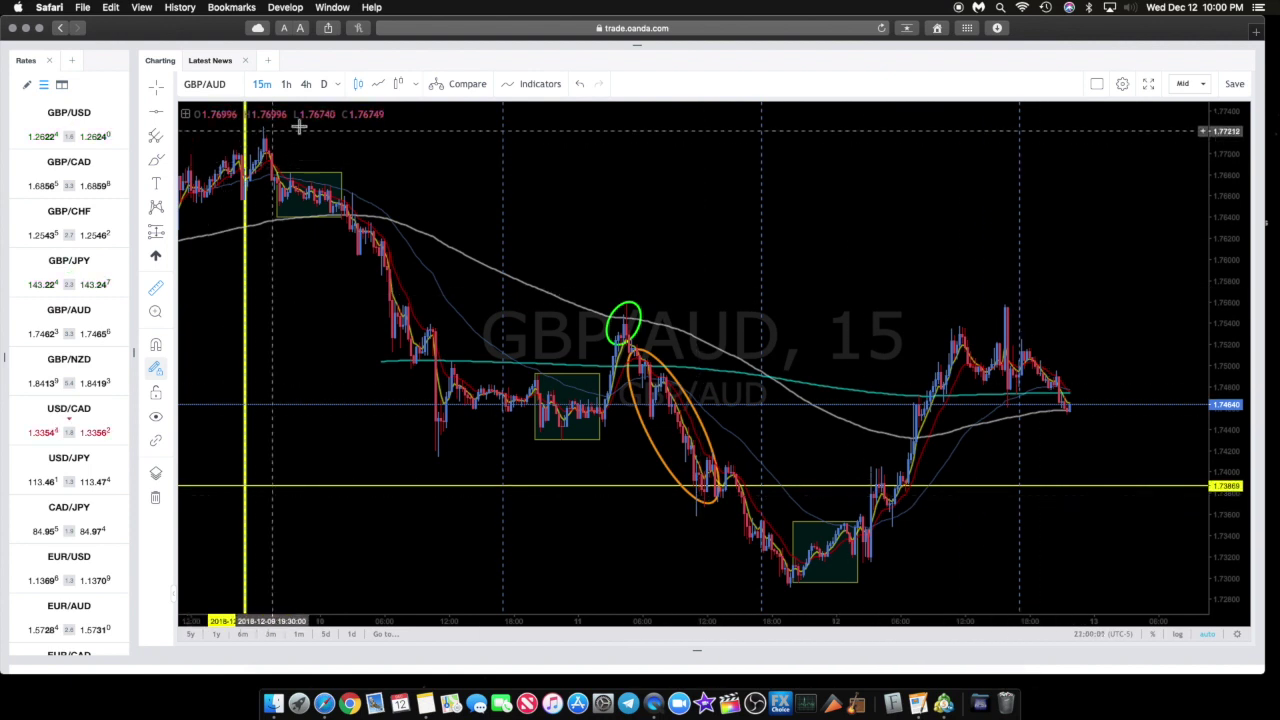
click(286, 84)
scroll(372, 339, up, 2)
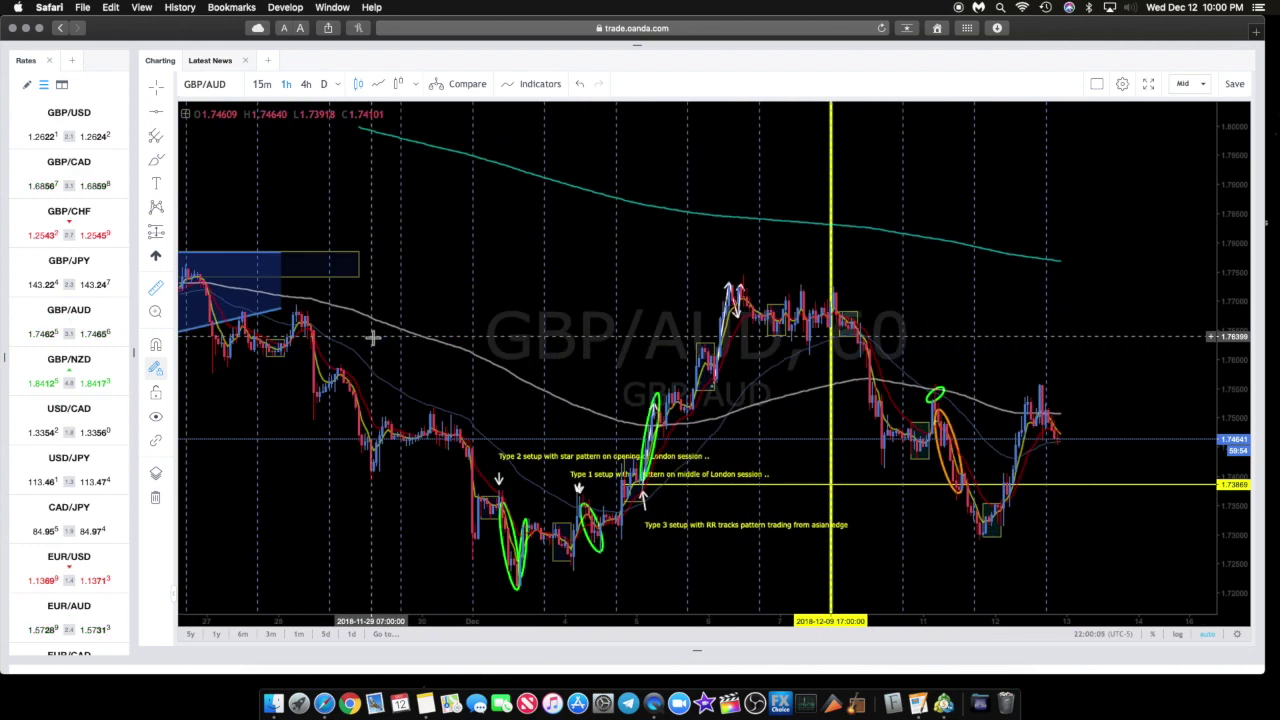
scroll(372, 339, up, 3)
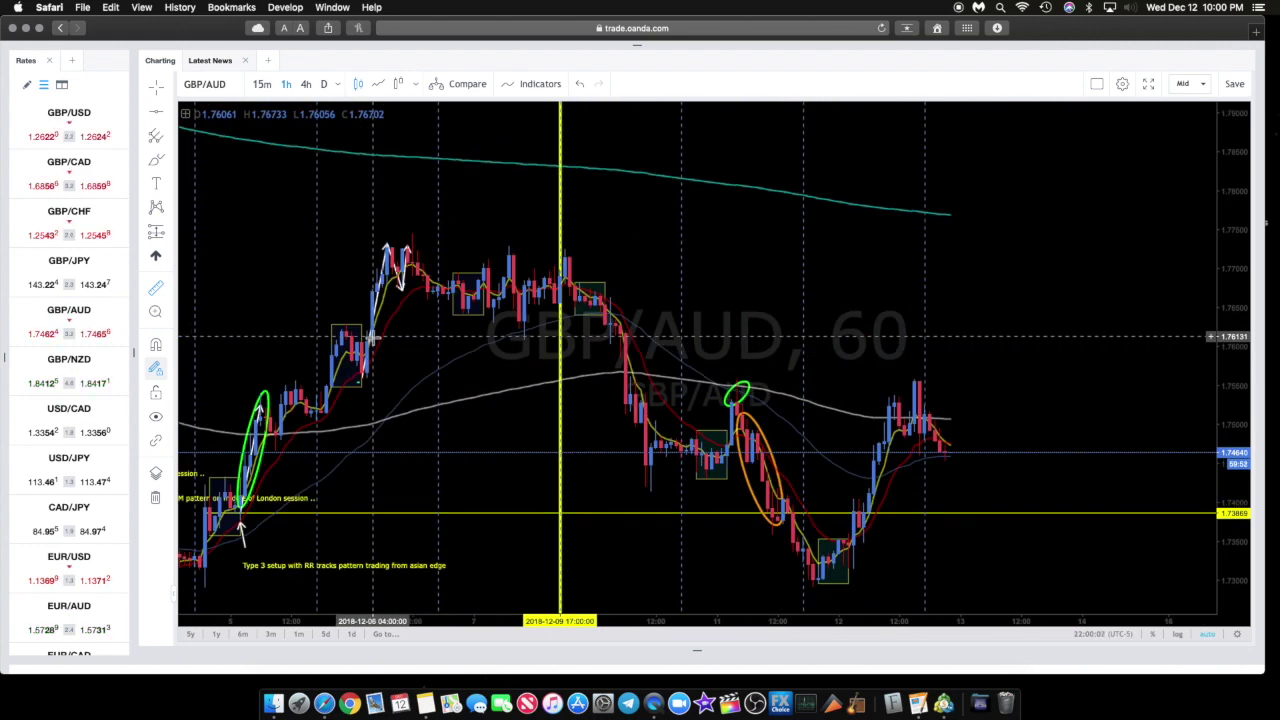
scroll(372, 339, right, 3)
scroll(372, 339, up, 2)
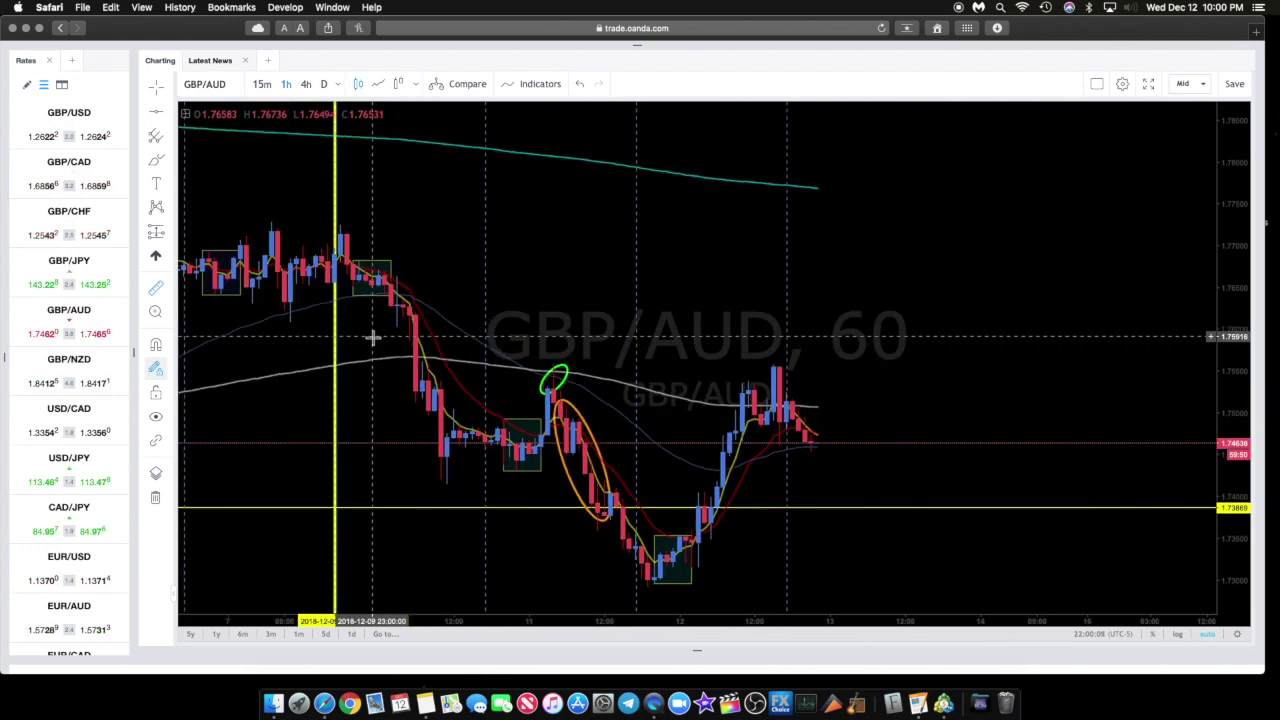
scroll(372, 339, down, 3)
scroll(372, 339, up, 3)
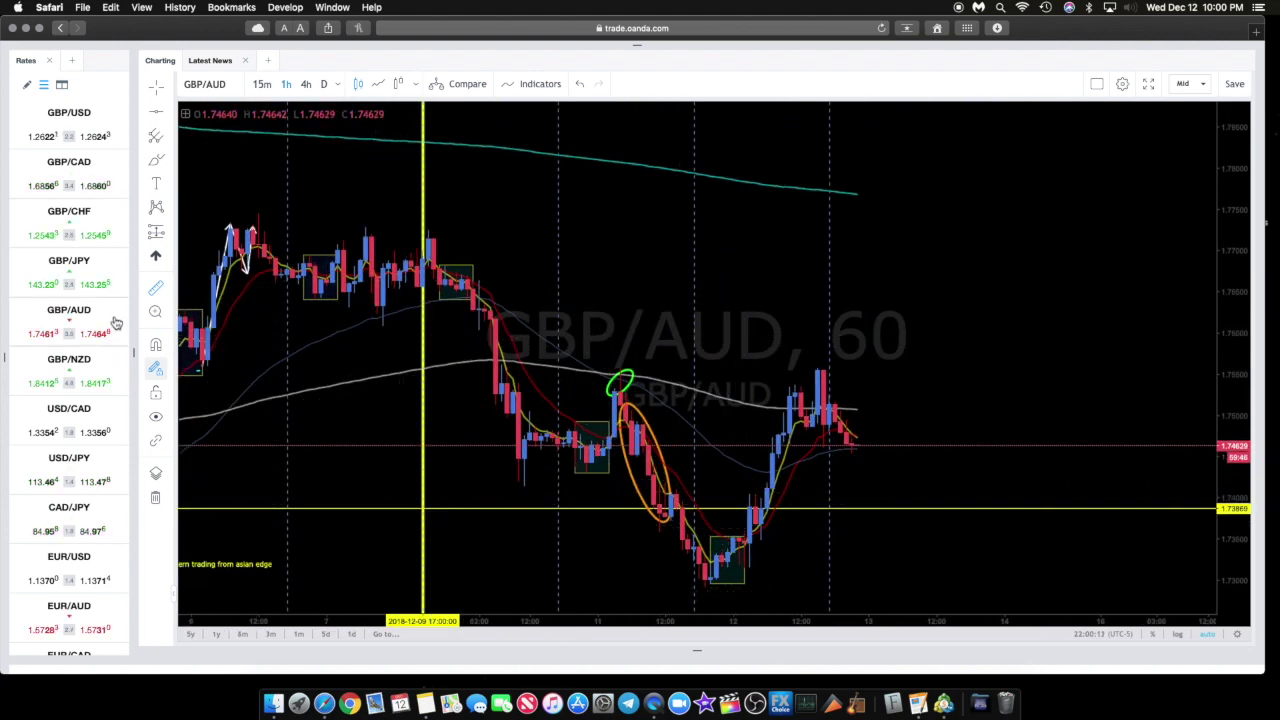
Step: Try arrows along the GBP/JPY swings after 2018-12-09 on the 1-hour chart, from the first sell-off to the 12 December high
click(116, 285)
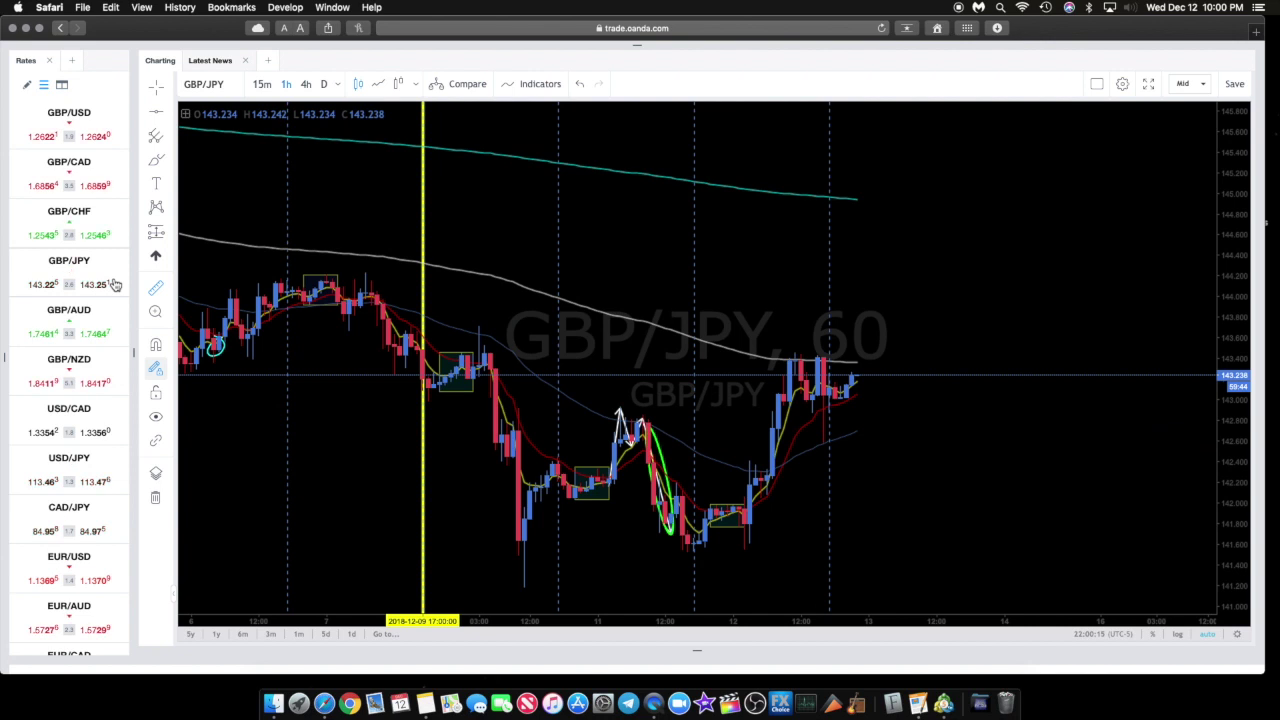
click(170, 115)
click(200, 248)
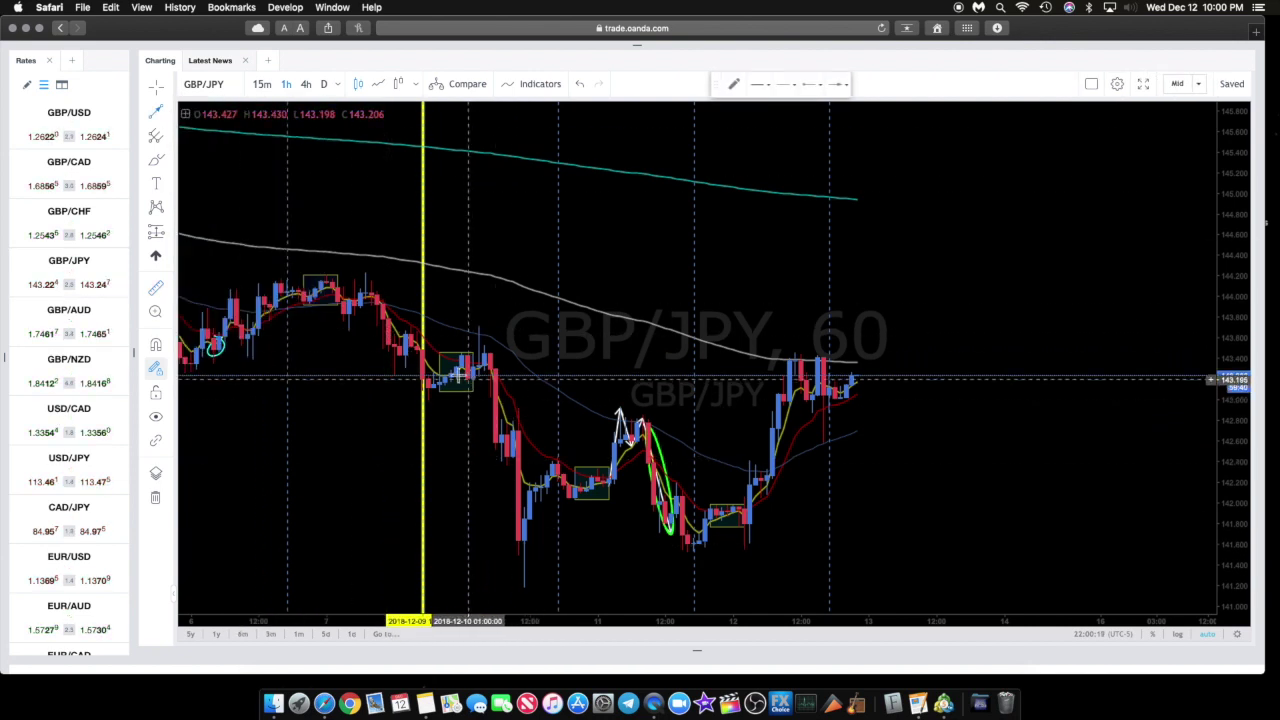
drag(383, 310, 535, 572)
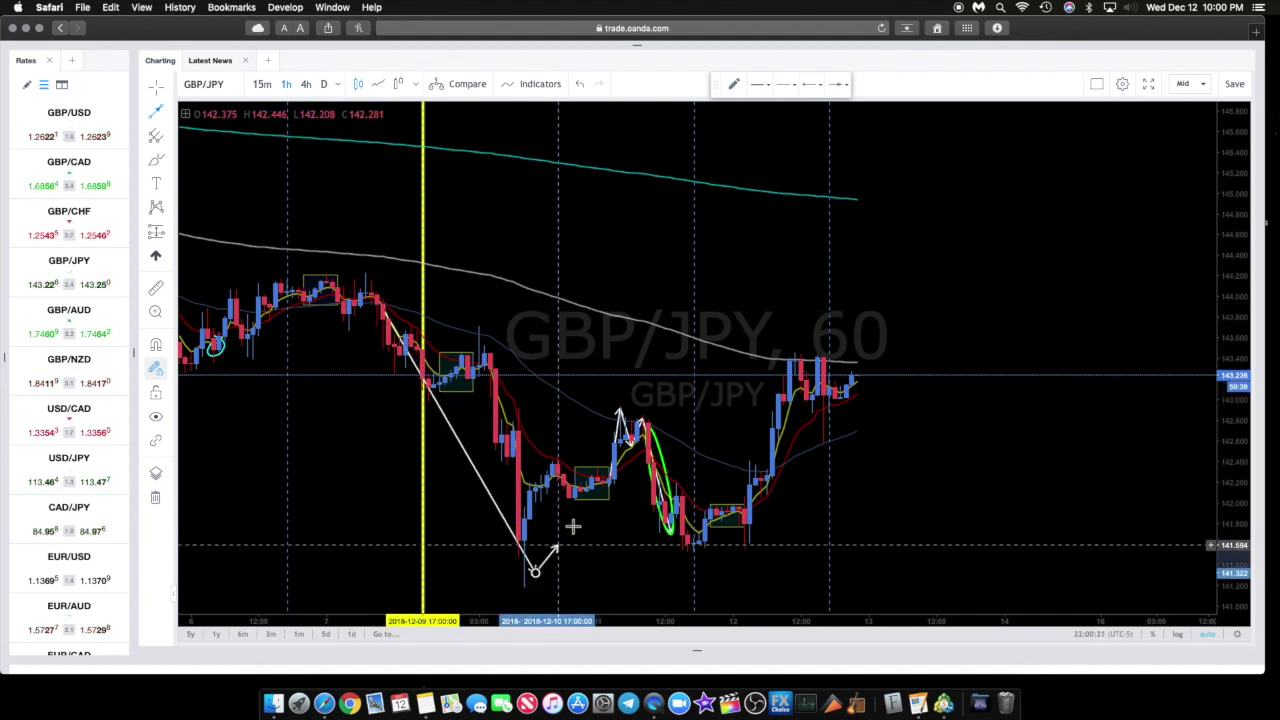
click(620, 412)
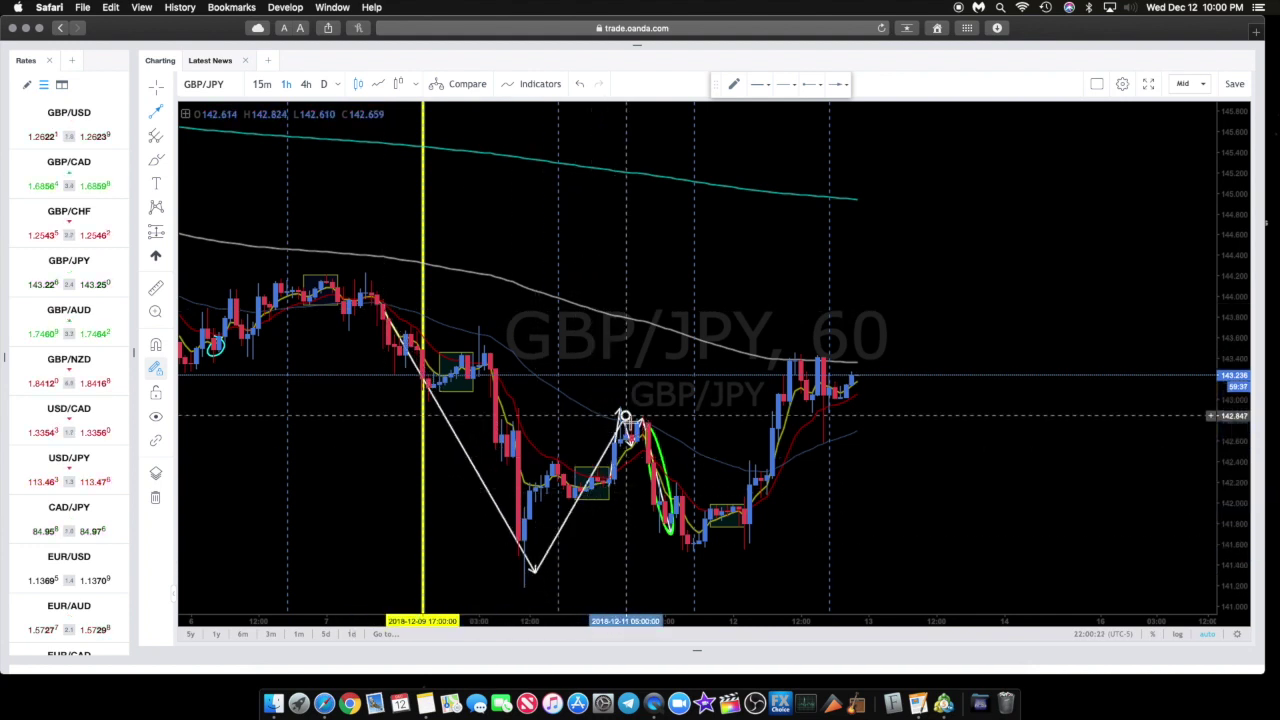
click(694, 561)
click(822, 372)
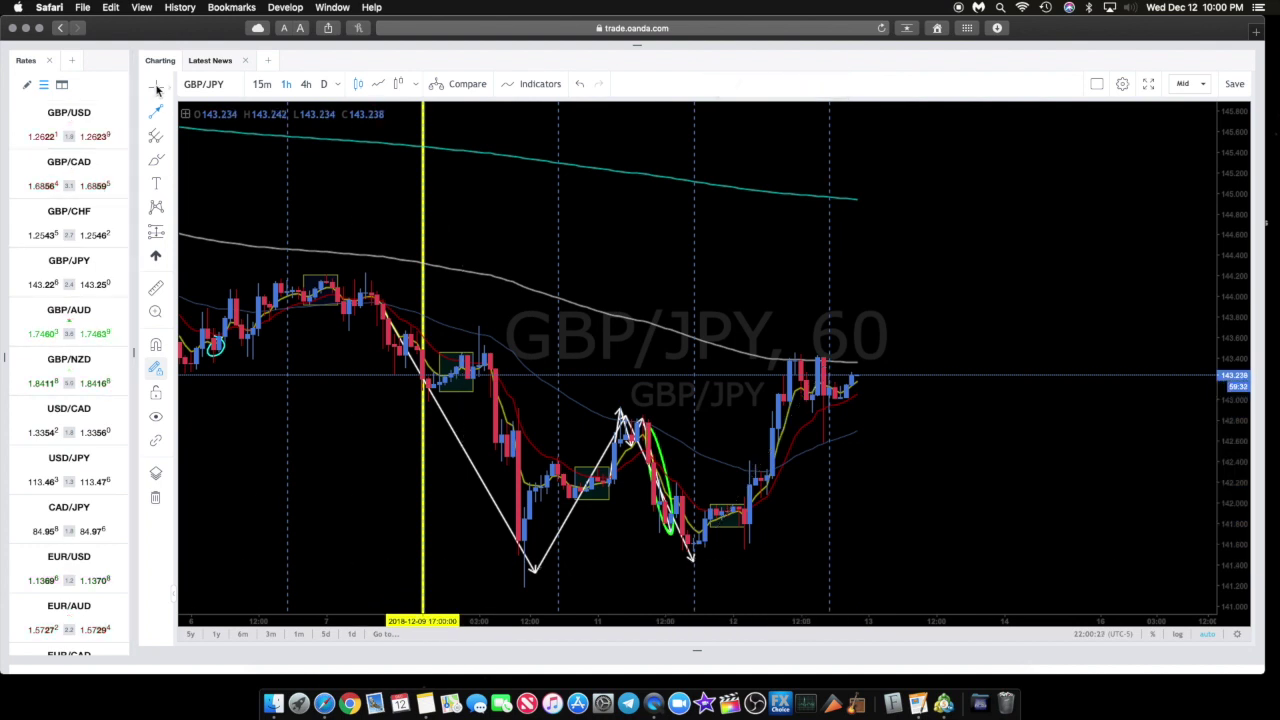
drag(422, 382, 694, 563)
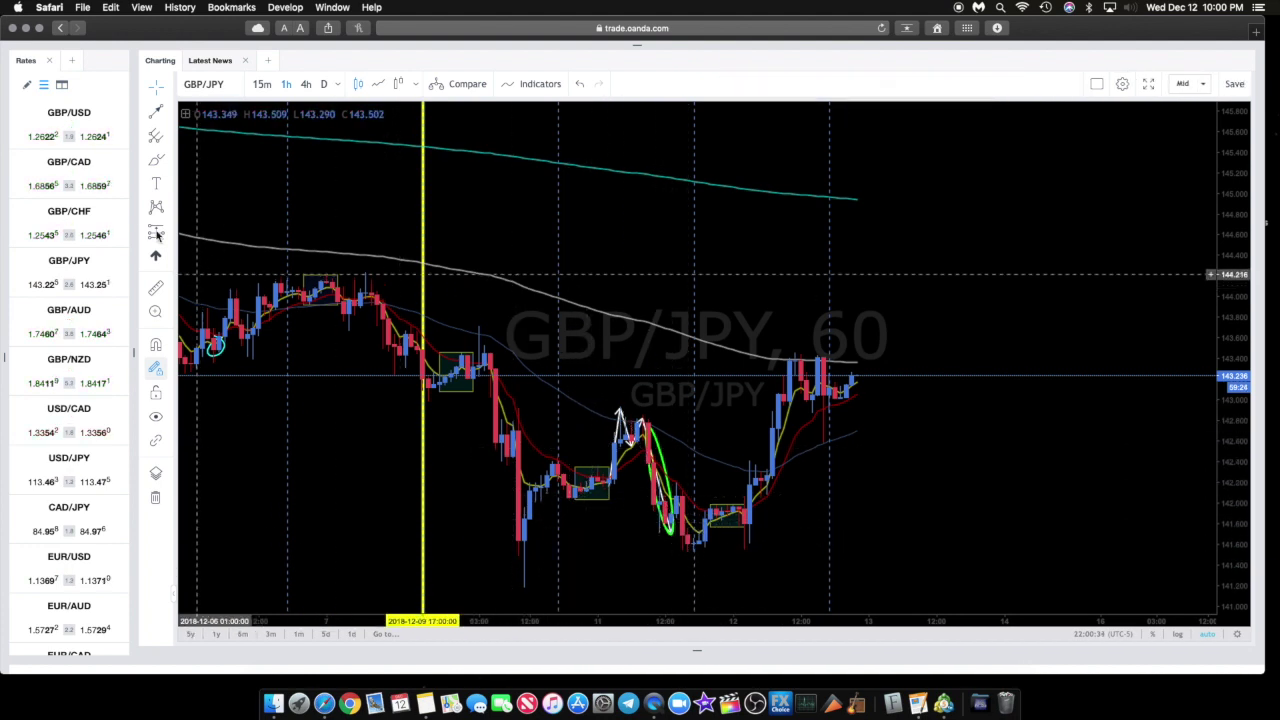
Step: Review GBP/CAD on the 1-hour and 15-minute charts, and compare GBP/CHF, GBP/JPY and GBP/AUD on 15 minutes
click(116, 120)
click(121, 167)
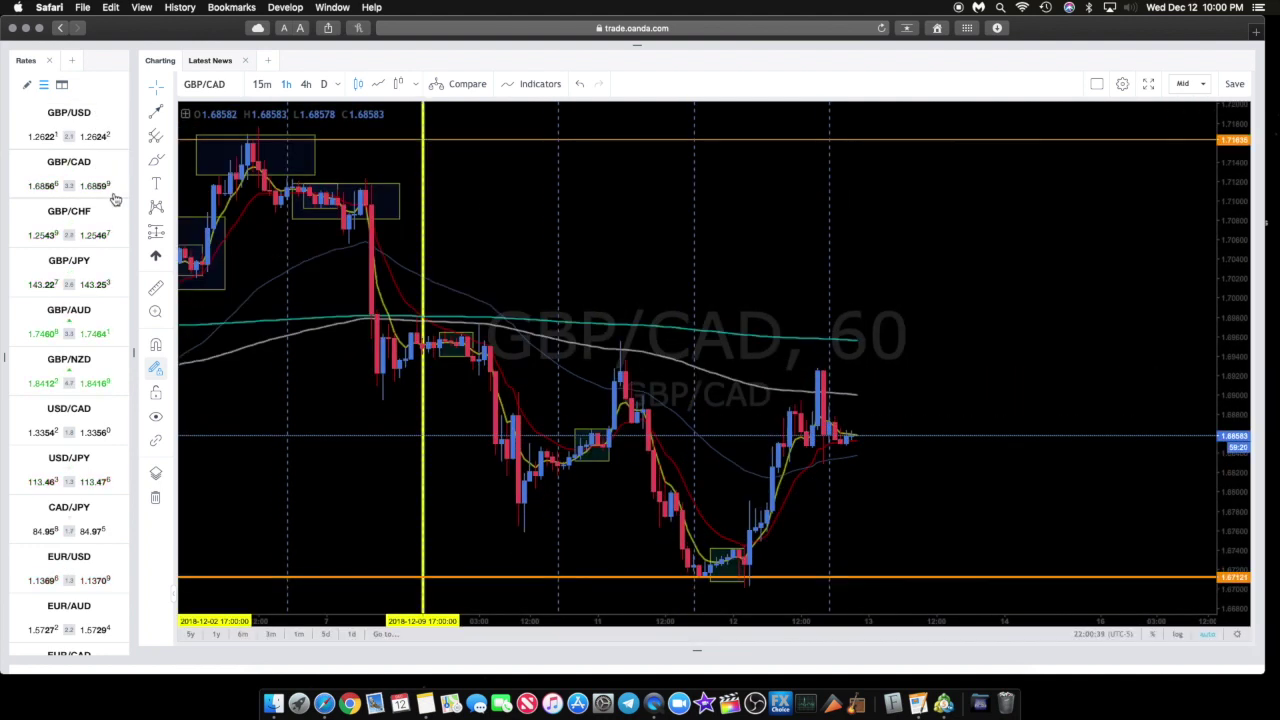
click(258, 86)
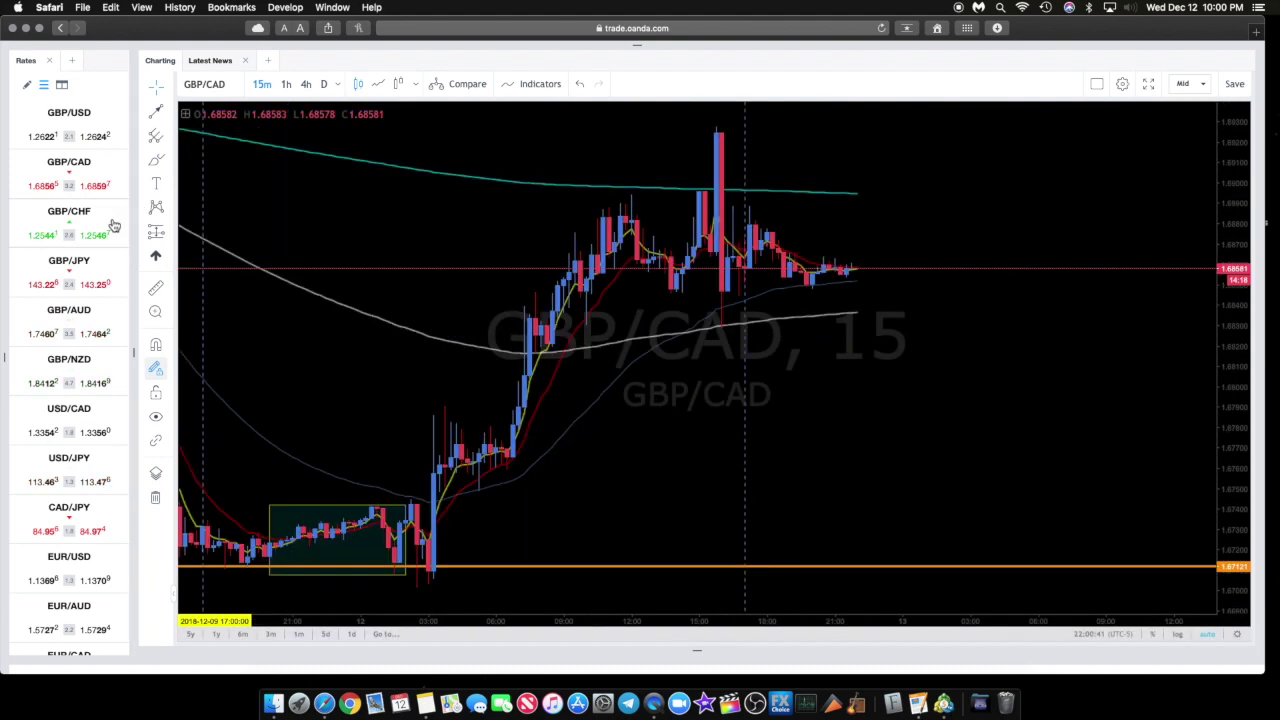
scroll(370, 268, down, 3)
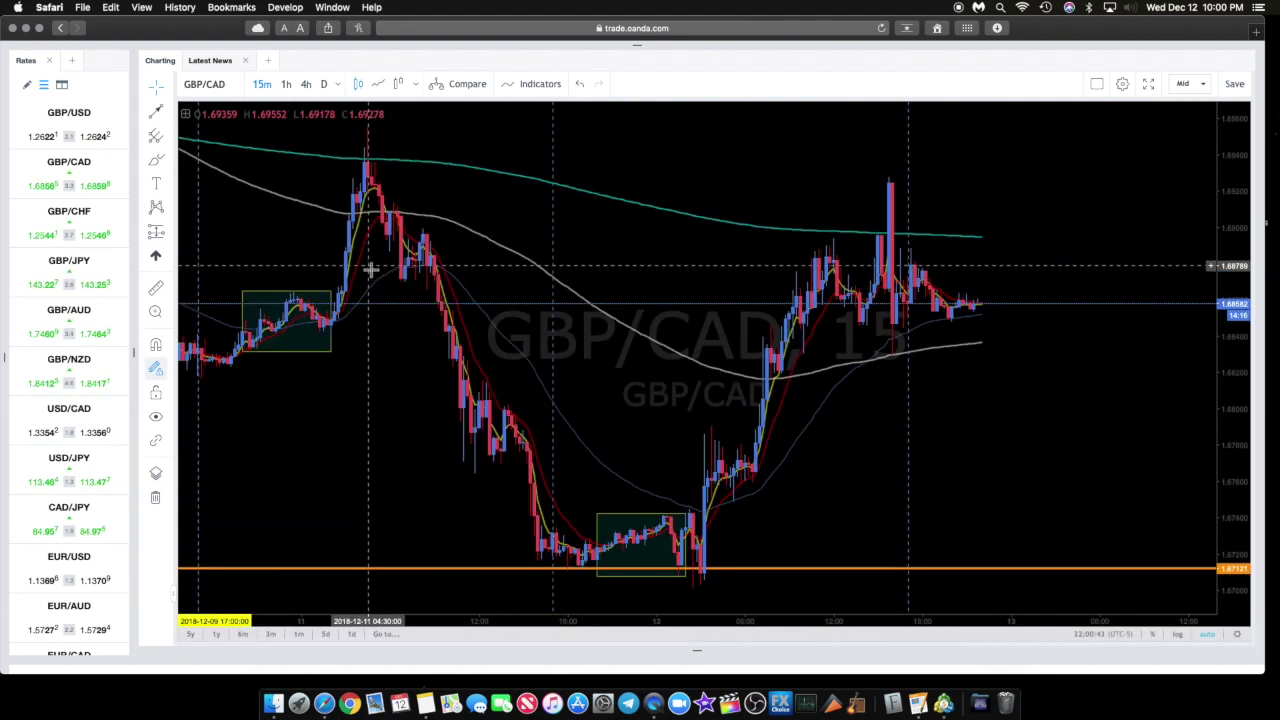
click(115, 224)
click(121, 282)
click(120, 332)
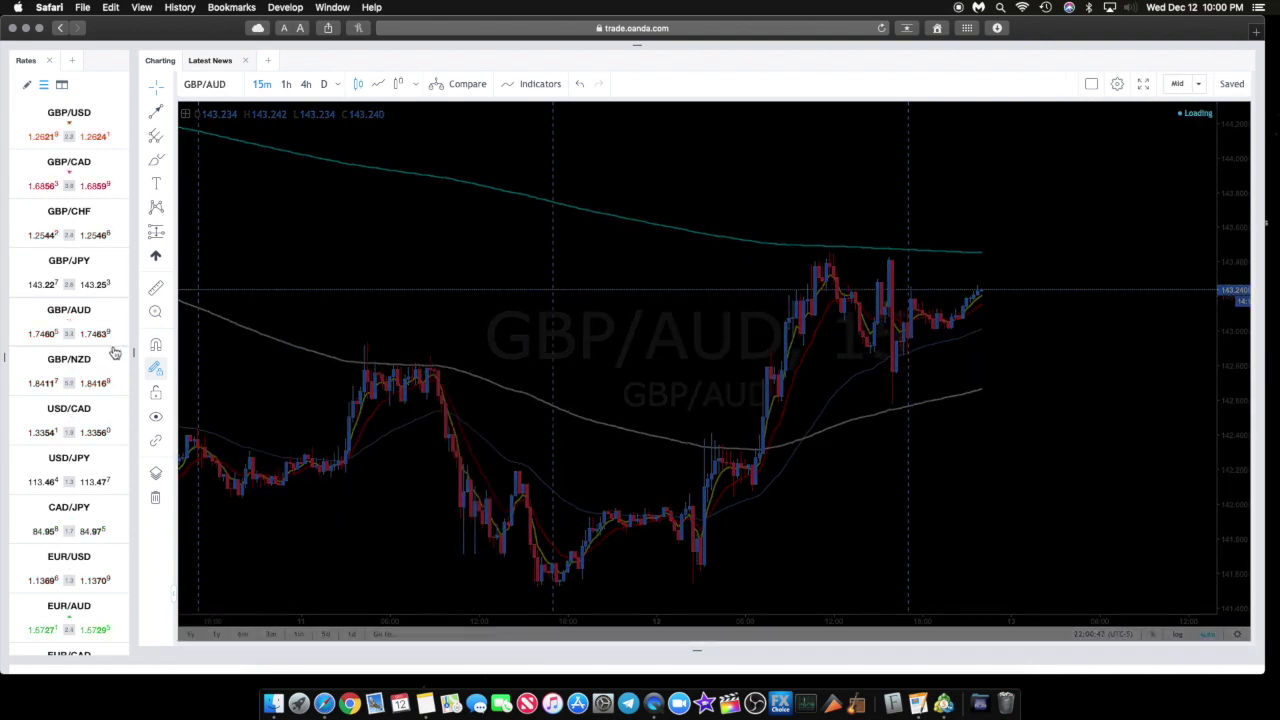
Step: Examine the GBP/NZD swings since 2018-12-09 on the 15-minute chart, including the 12 December rally out of the session box
click(118, 372)
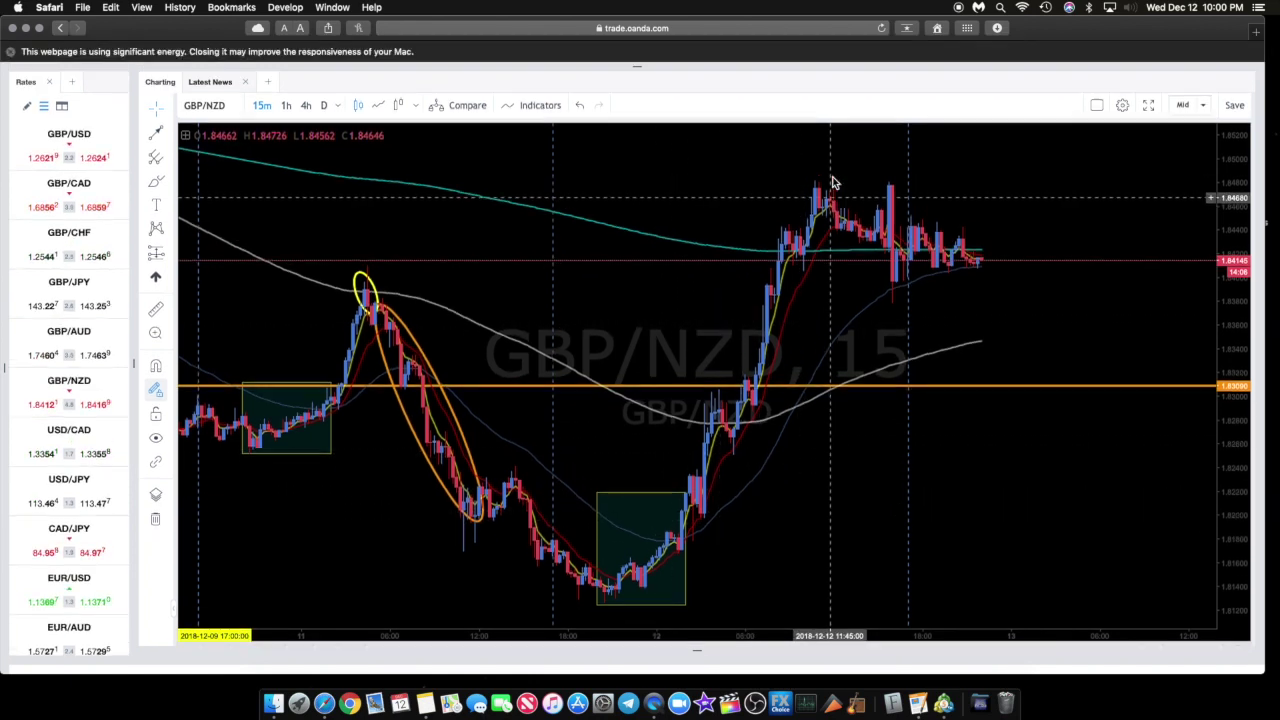
click(10, 51)
scroll(717, 360, down, 3)
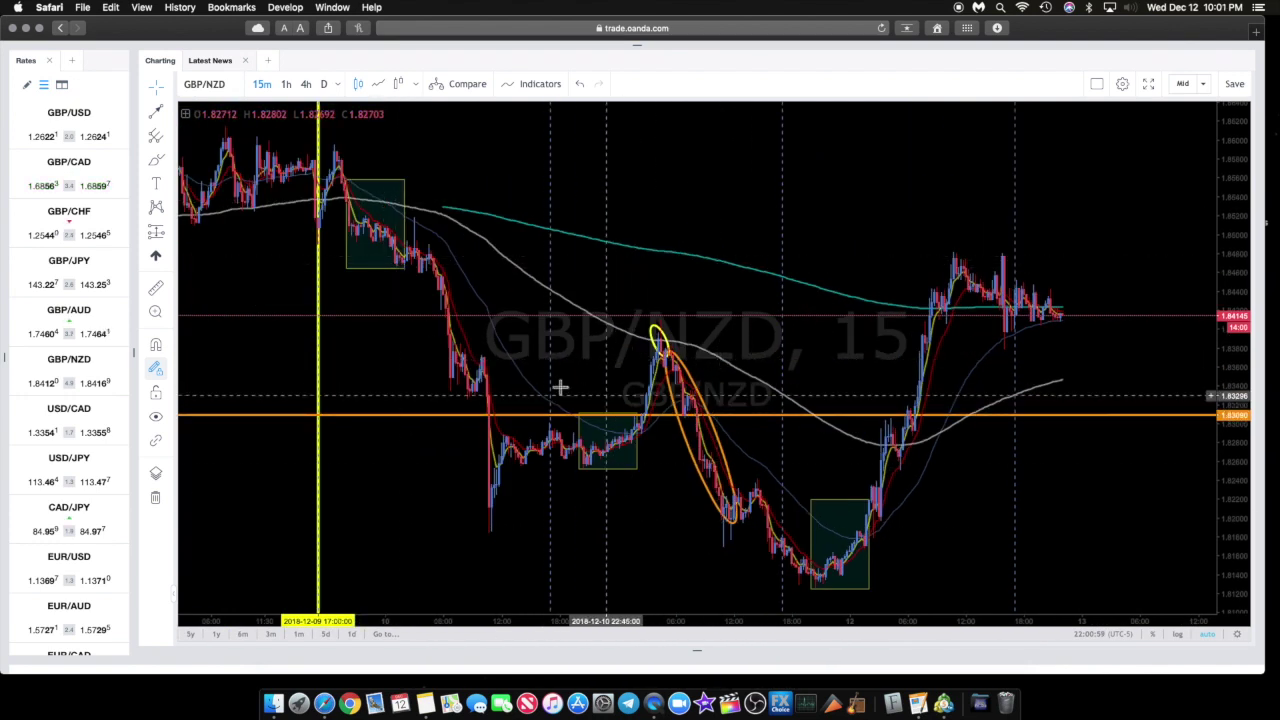
scroll(1050, 390, up, 1)
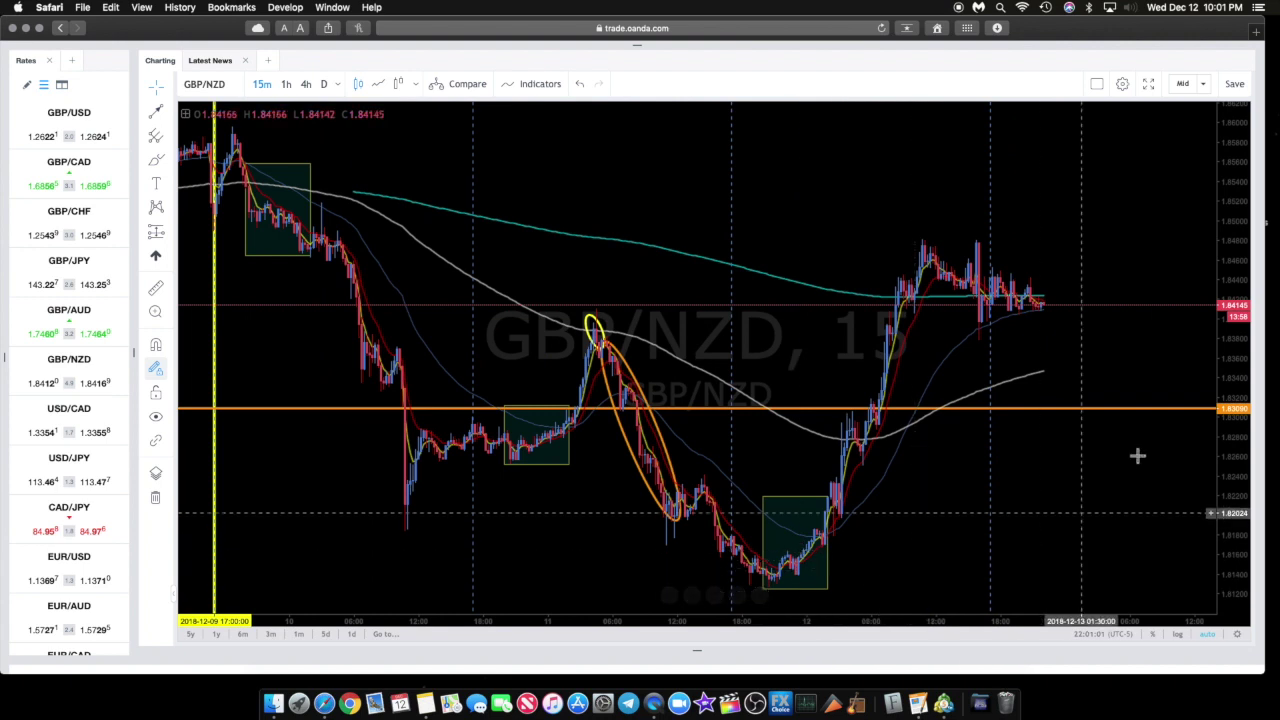
scroll(1034, 571, right, 3)
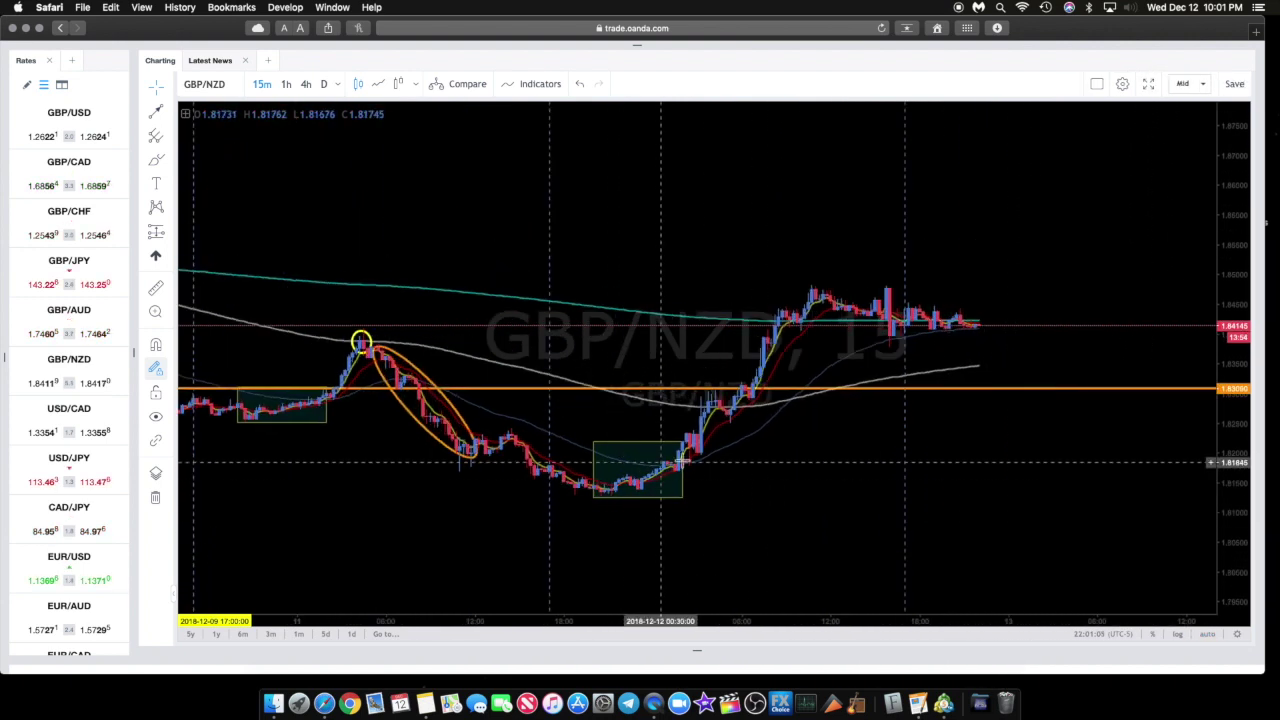
scroll(341, 335, down, 1)
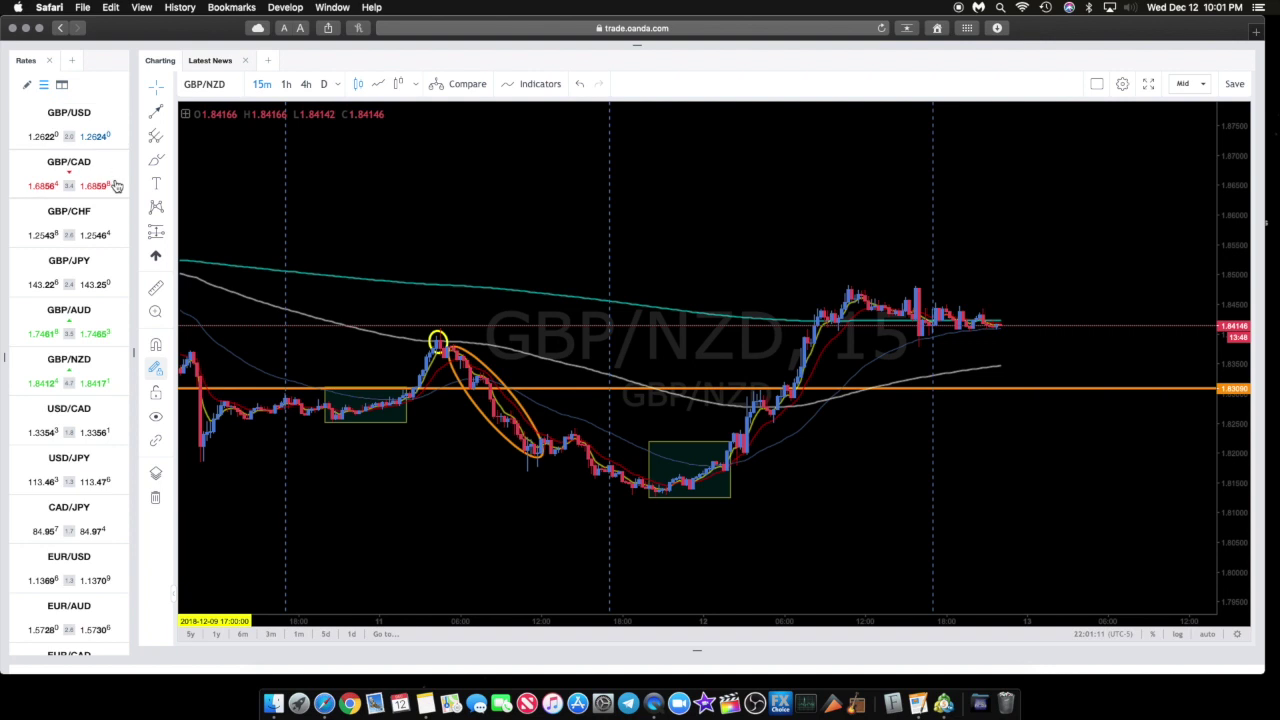
Step: Compare the 11 and 12 December swings on the 15-minute charts of GBP/AUD, GBP/JPY, GBP/CHF, GBP/CAD and GBP/USD
click(124, 320)
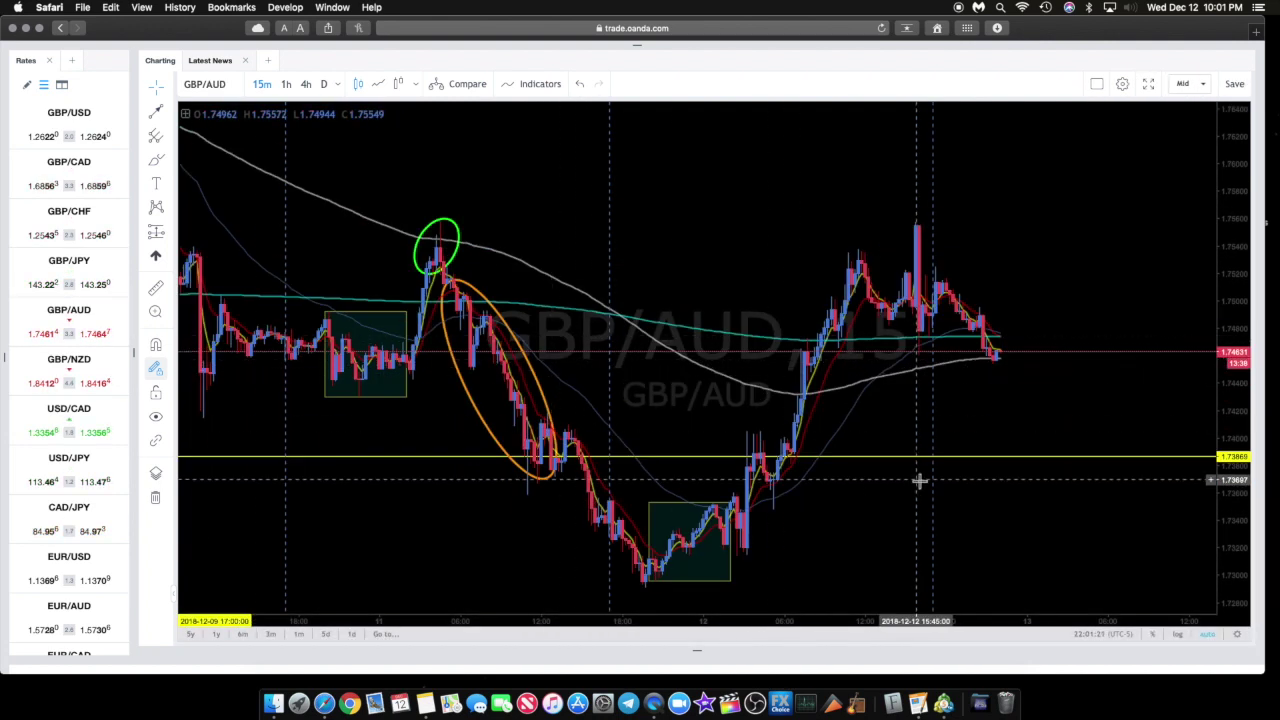
scroll(943, 485, right, 5)
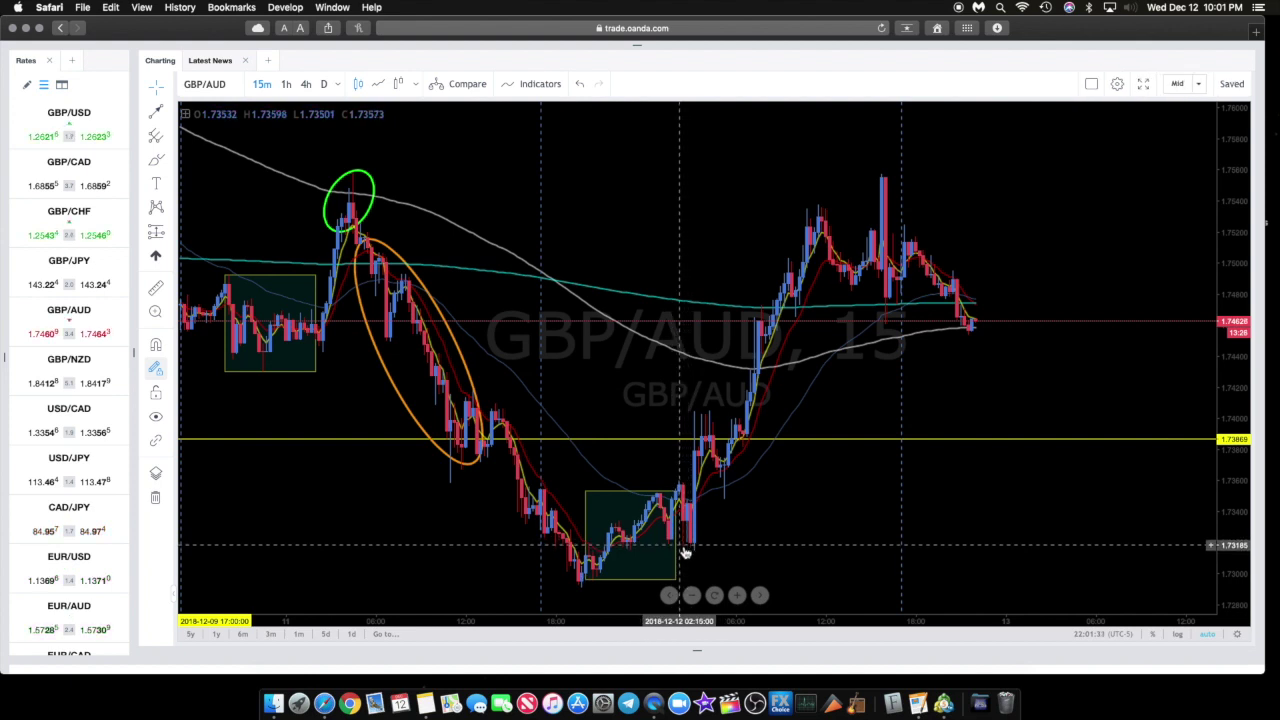
click(112, 271)
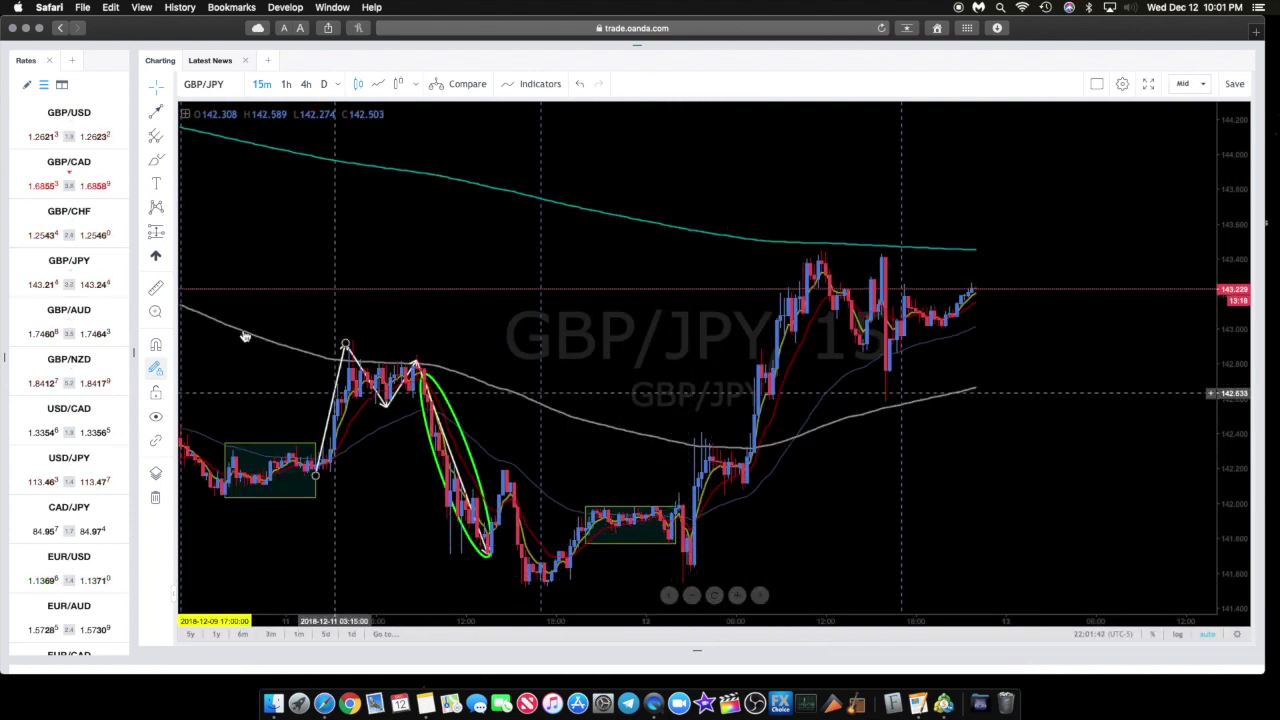
click(106, 211)
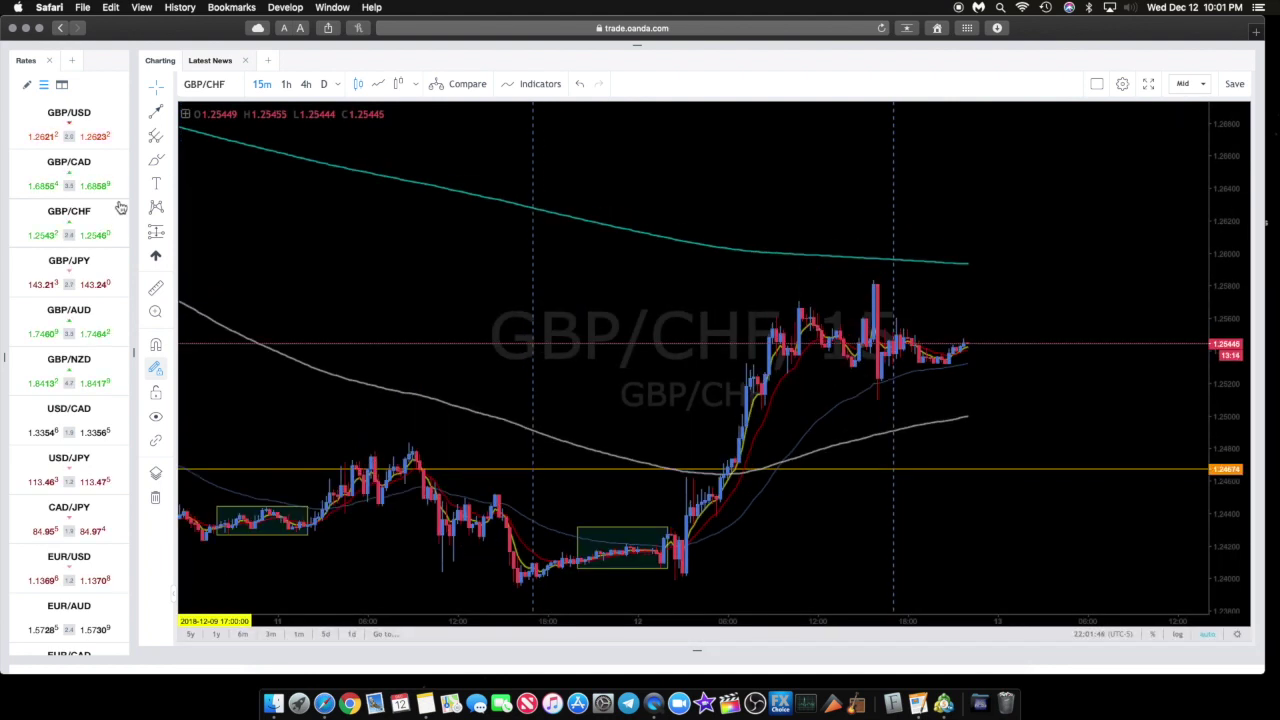
click(116, 171)
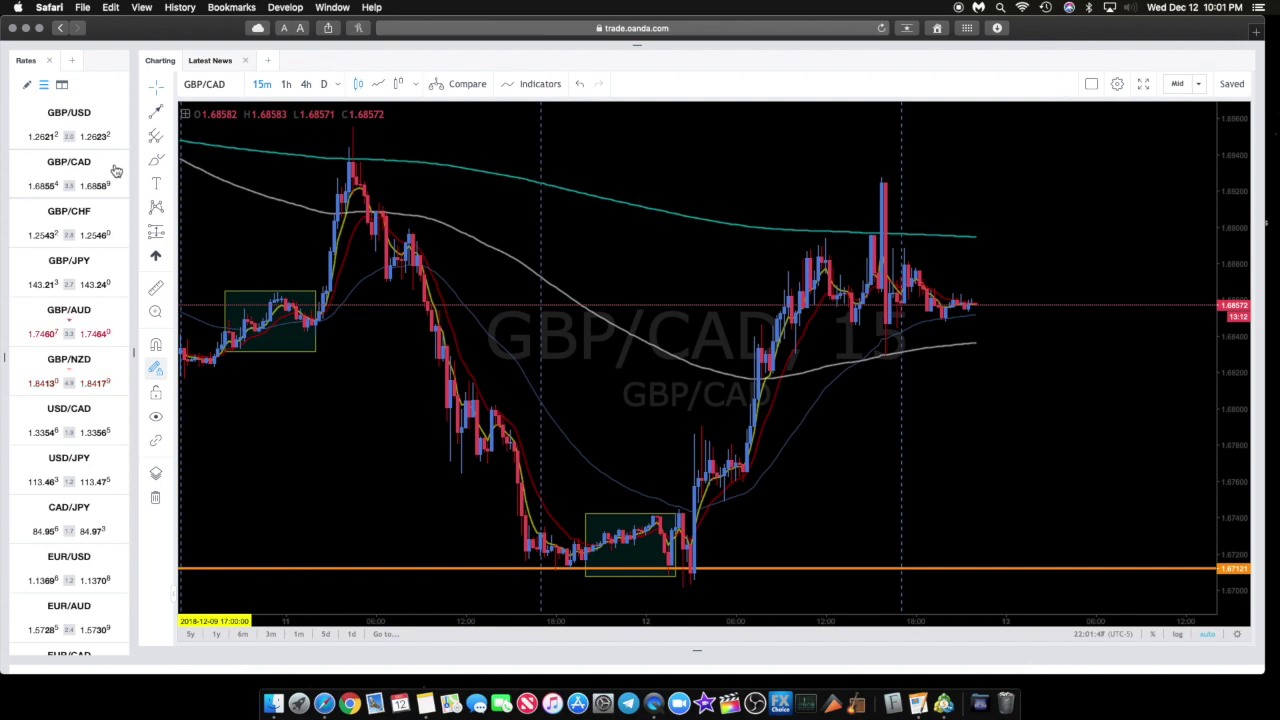
click(115, 114)
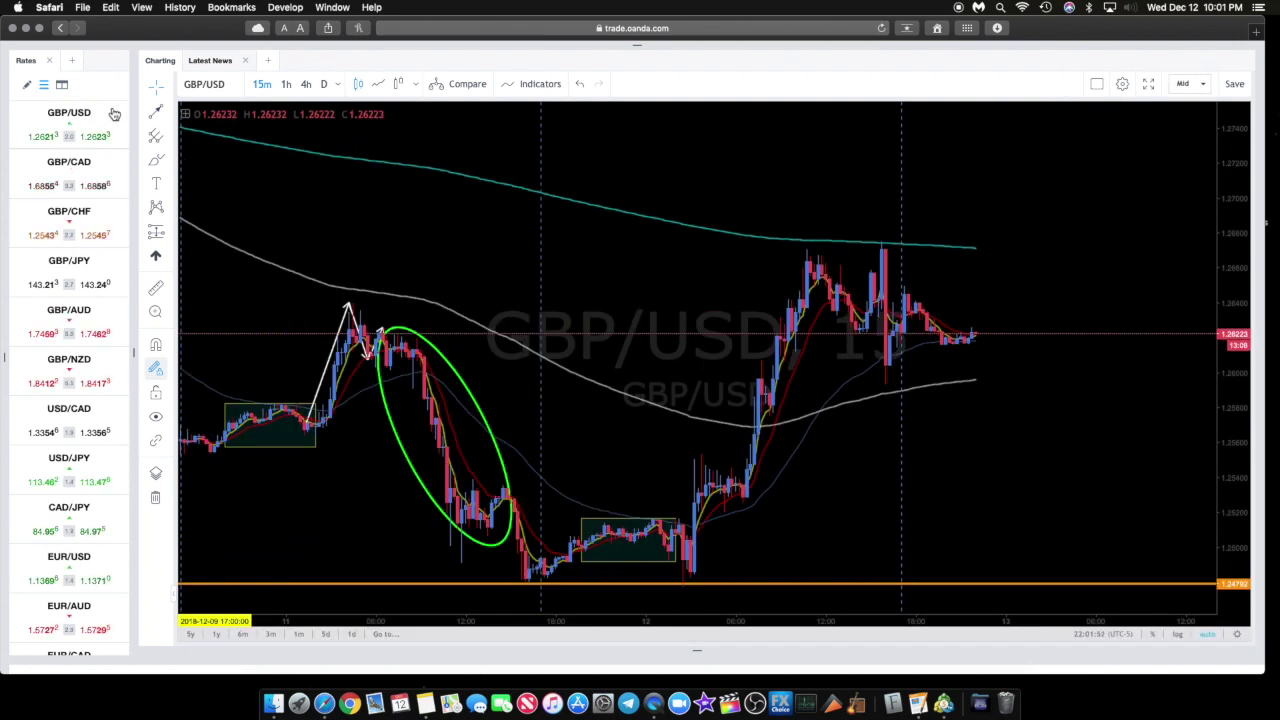
drag(257, 297, 400, 317)
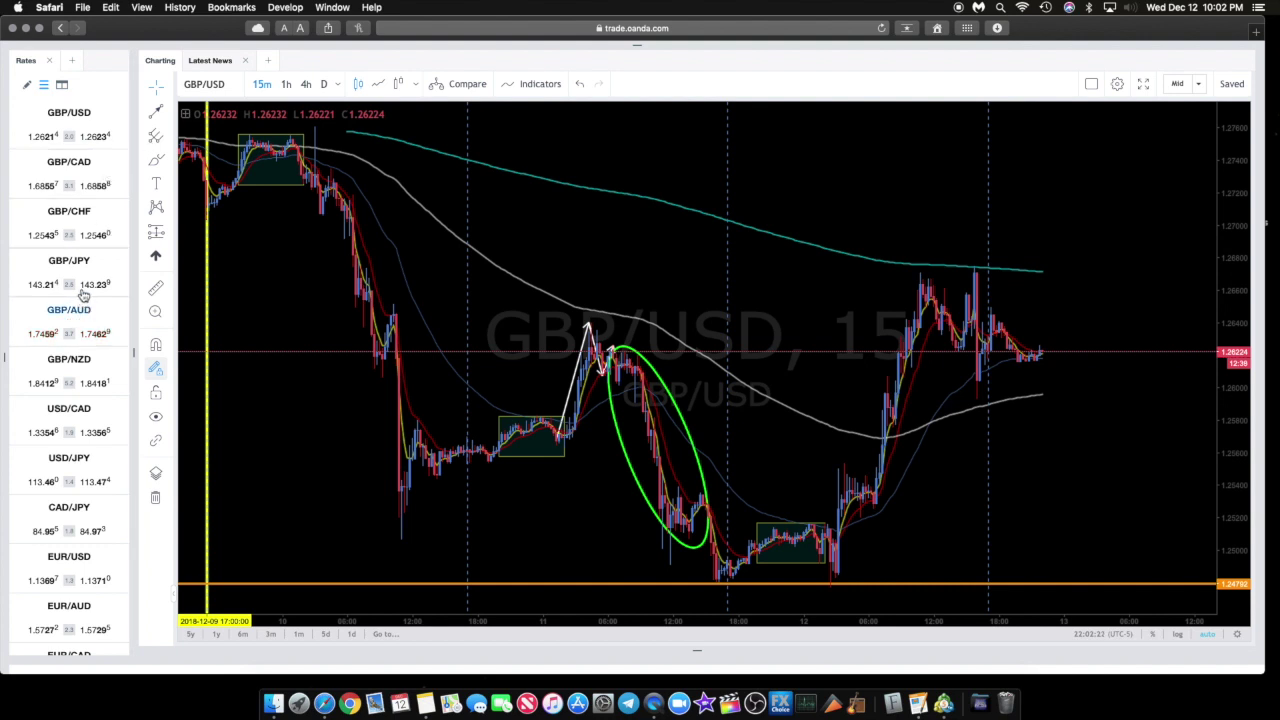
Step: Inspect GBP/NZD up close and back to 7 December, and check the same period on GBP/AUD, GBP/JPY, GBP/CHF and GBP/CAD
click(100, 370)
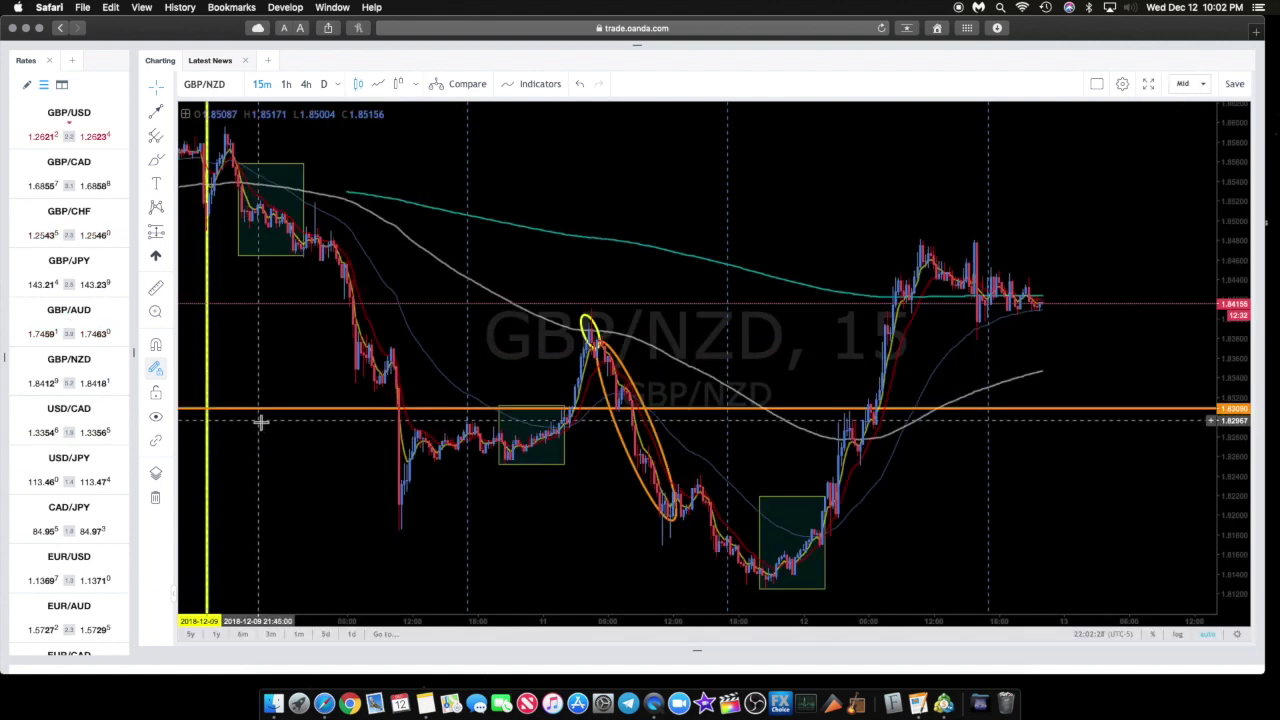
scroll(894, 517, right, 3)
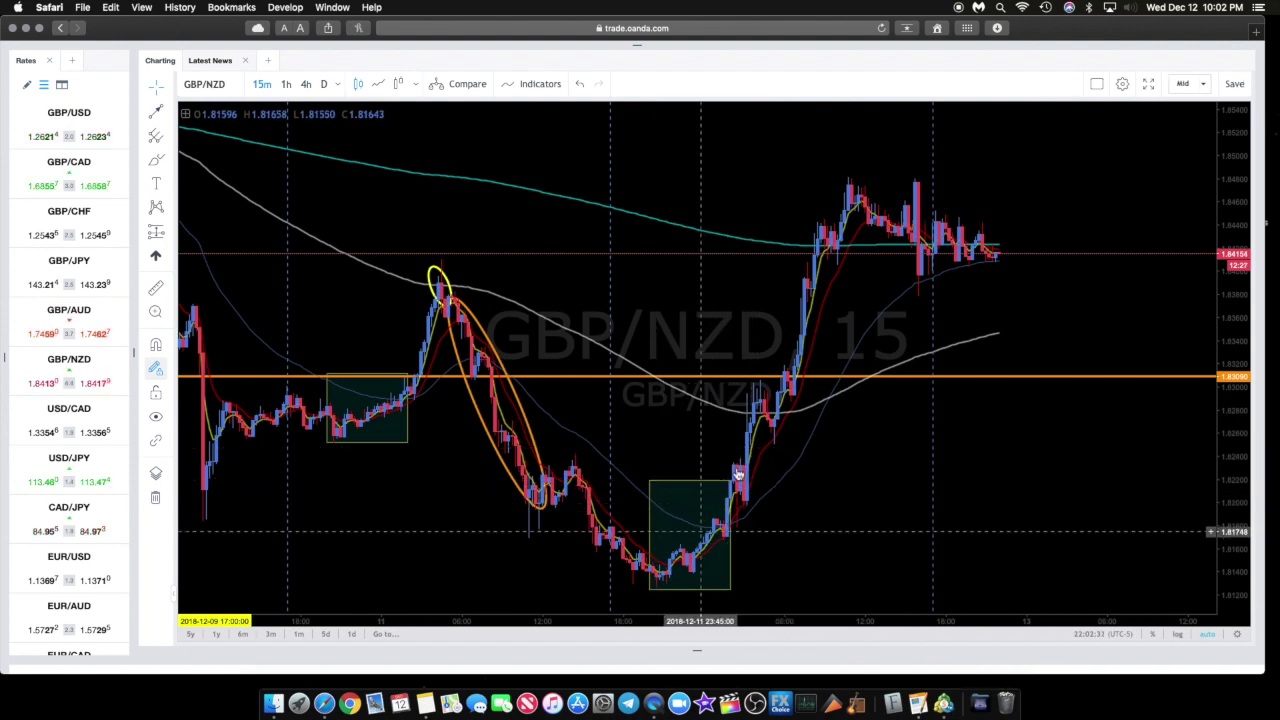
scroll(1205, 505, down, 5)
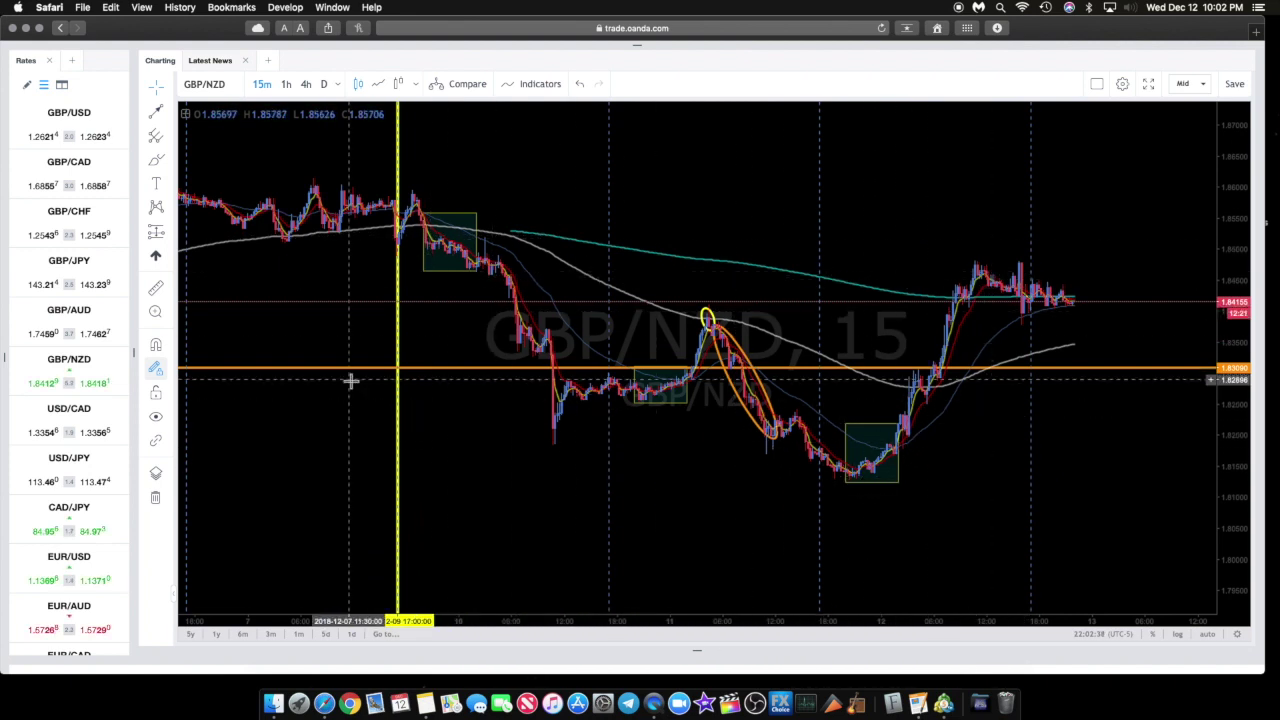
click(116, 317)
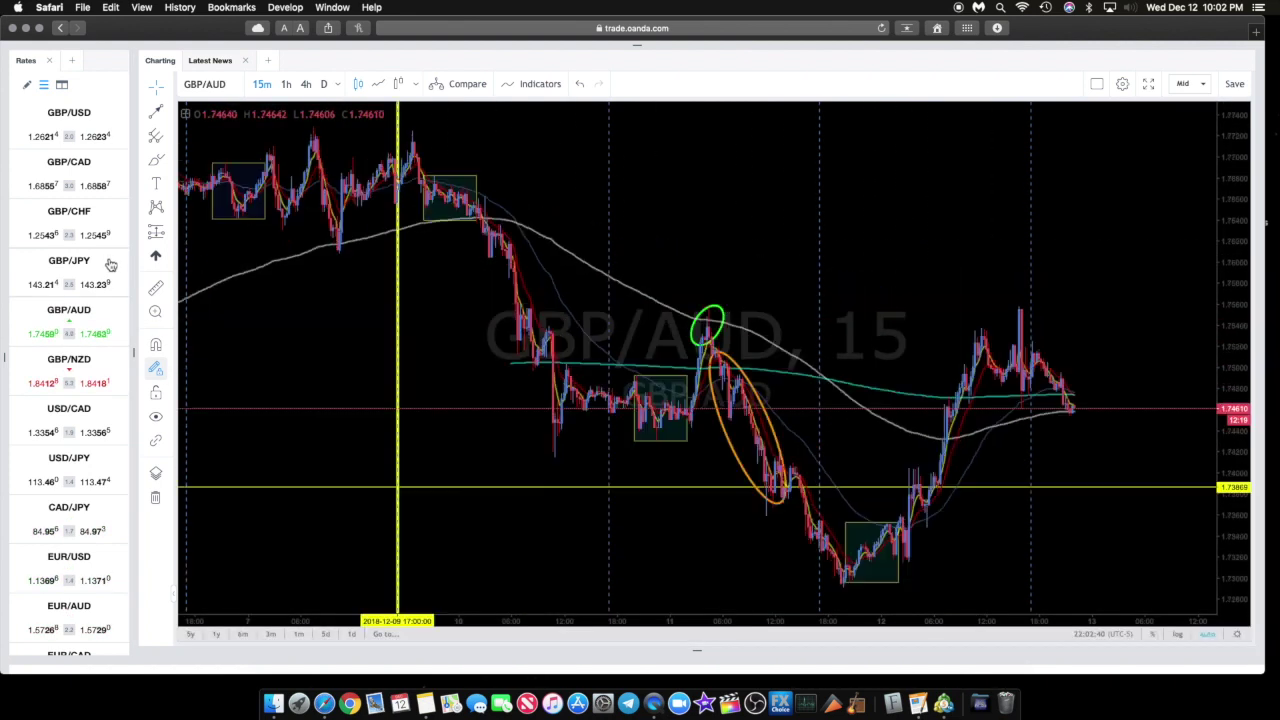
click(111, 263)
click(112, 214)
click(114, 172)
Step: Draw zigzag arrows on GBP/USD from the 11 December high through the lows at about 1.2483 and 1.2482 to about 1.2669
click(114, 122)
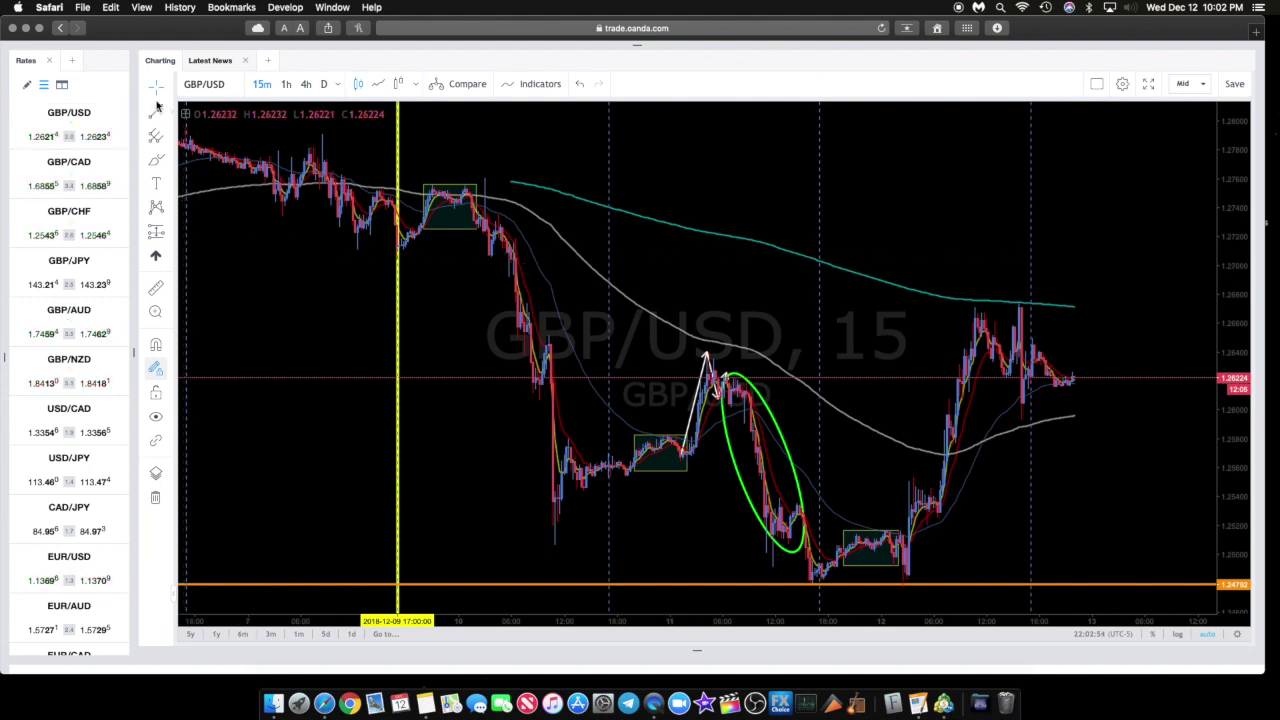
click(703, 357)
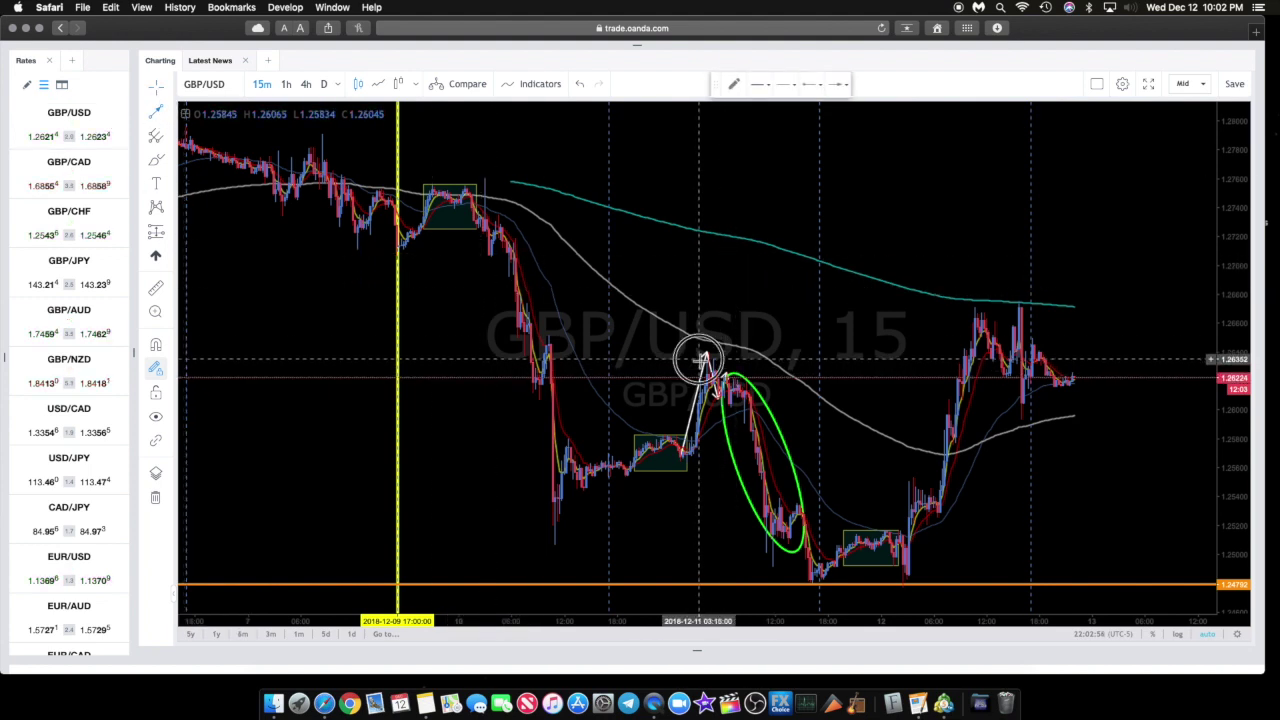
click(817, 575)
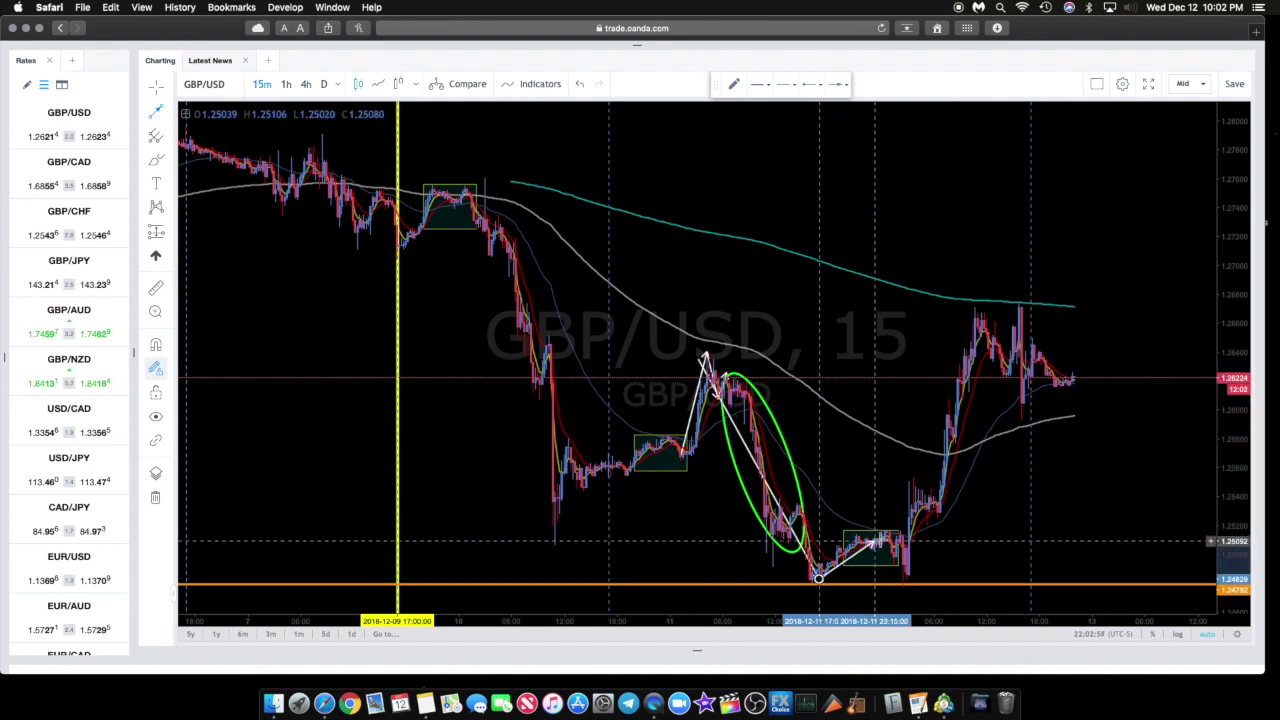
click(880, 537)
click(907, 581)
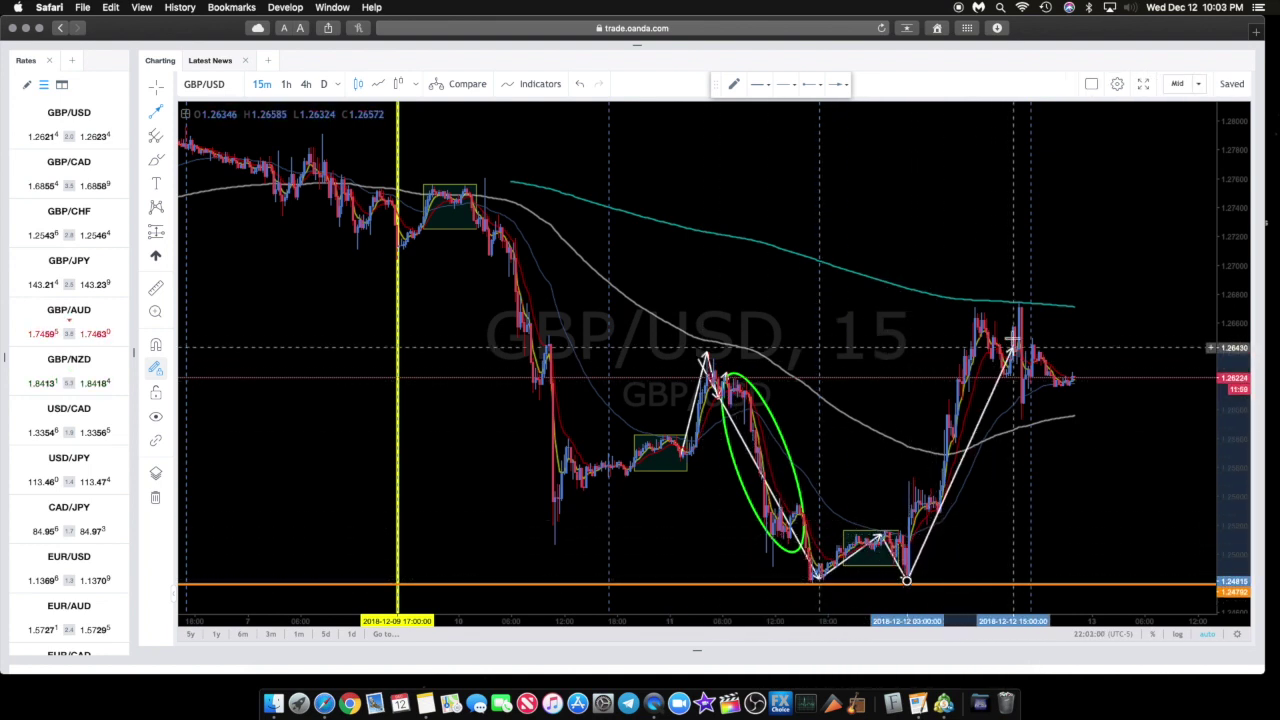
double_click(978, 312)
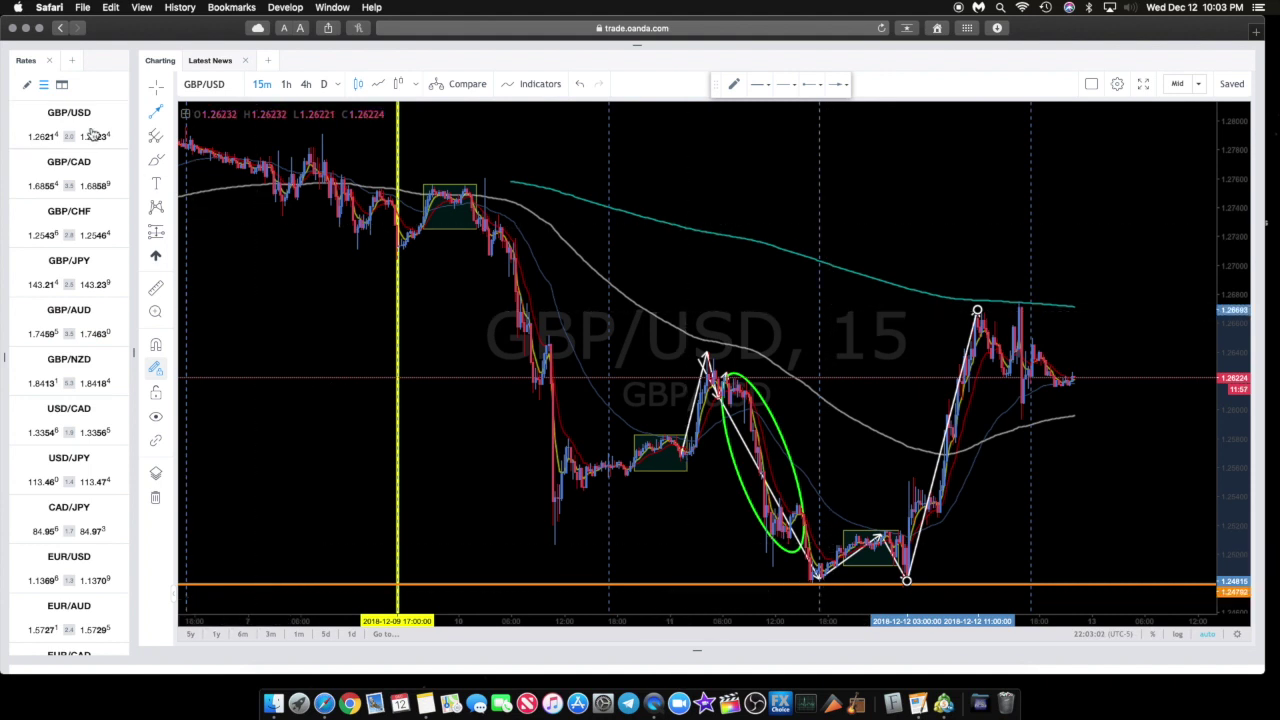
Step: Draw swing arrows on the 15-minute GBP/CAD chart from the 11 December high through the 12 December low to the rally high
click(108, 174)
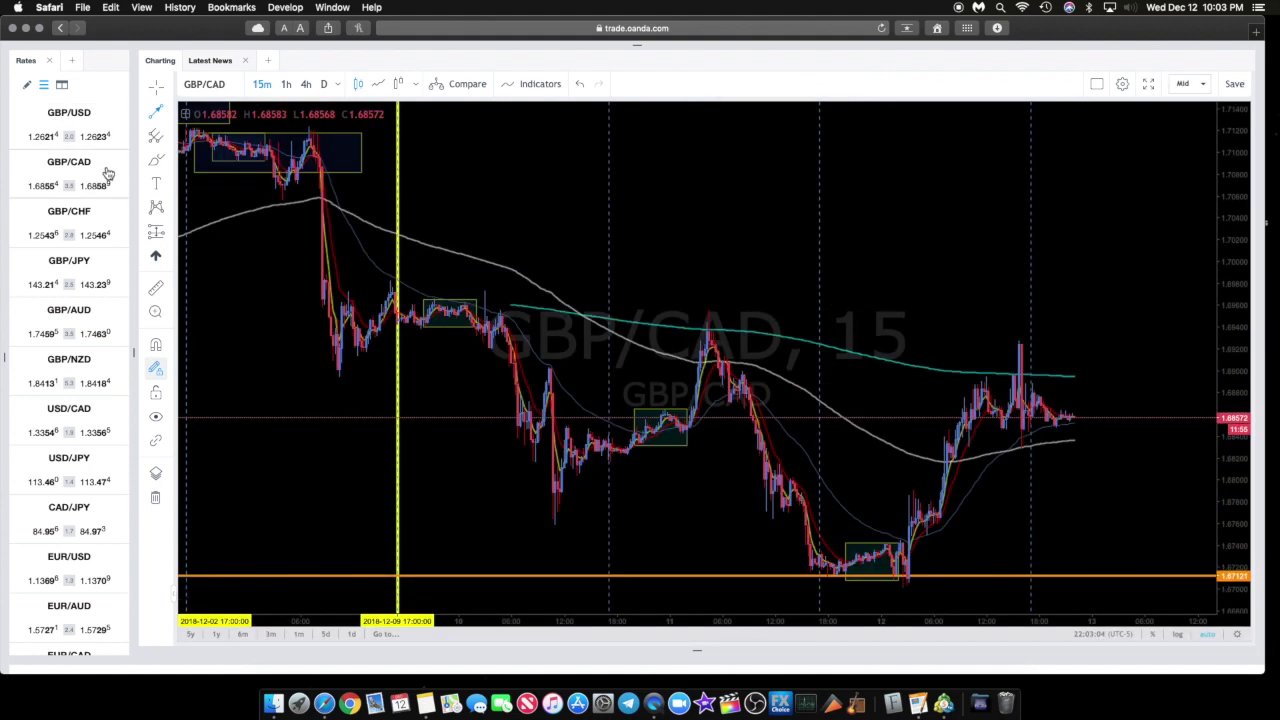
mouse_move(702, 329)
mouse_down()
mouse_move(820, 577)
mouse_move(877, 541)
mouse_move(885, 549)
mouse_up()
click(906, 585)
double_click(1014, 365)
Step: Draw zigzag arrows on the 15-minute GBP/CHF chart from the 11 December high through lows near 1.2395 and 1.2400 to about 1.2564
click(102, 213)
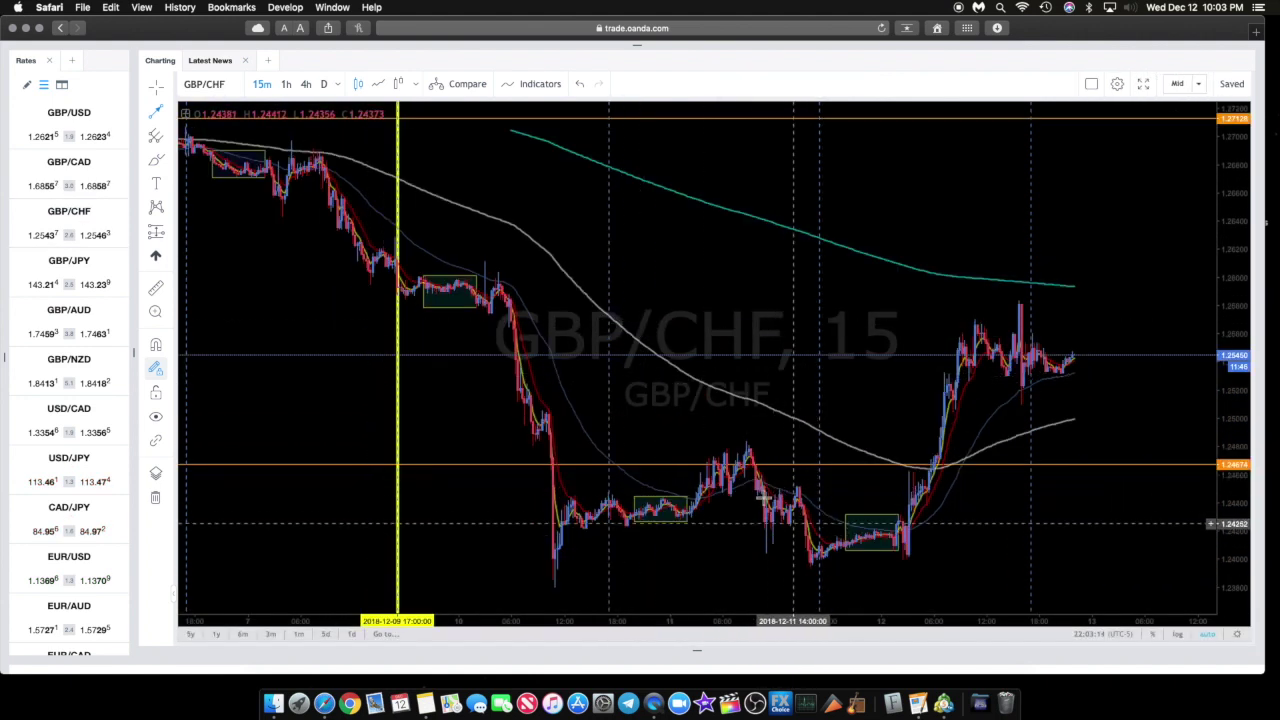
click(737, 458)
click(810, 566)
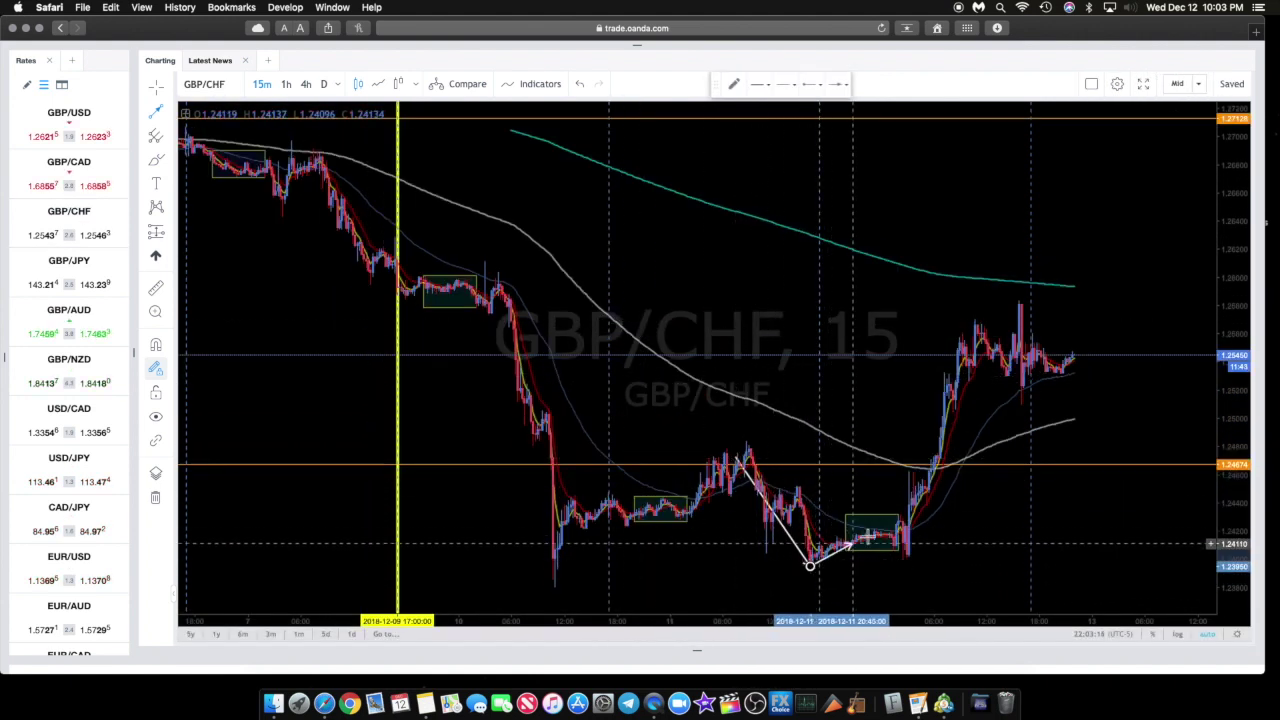
click(908, 559)
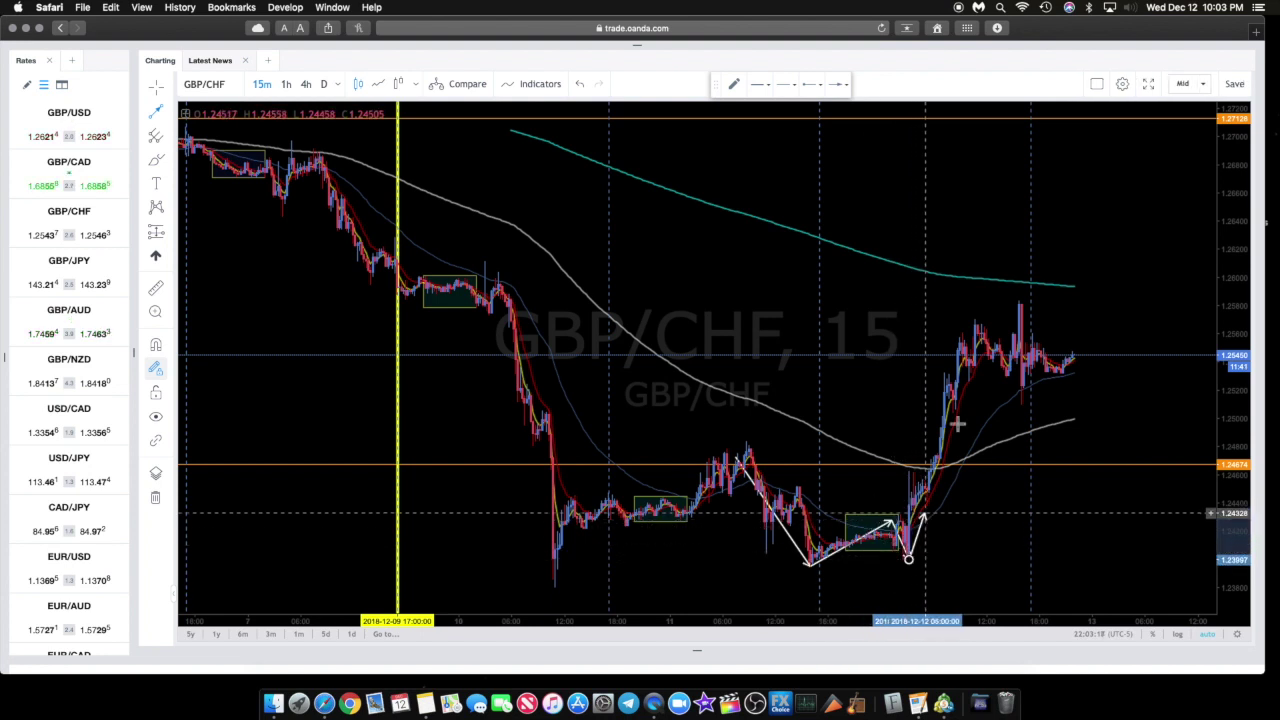
double_click(981, 328)
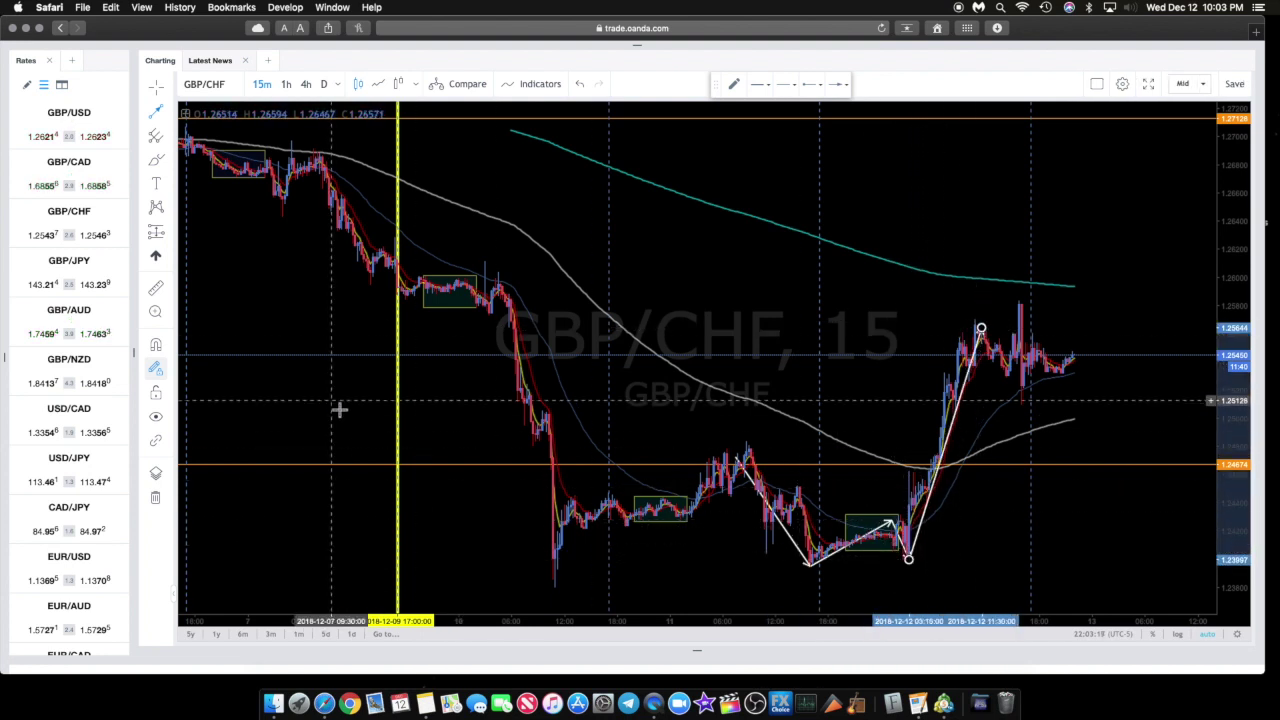
Step: Bring up the 15-minute GBP/JPY chart and examine its 11 and 12 December swings
click(106, 272)
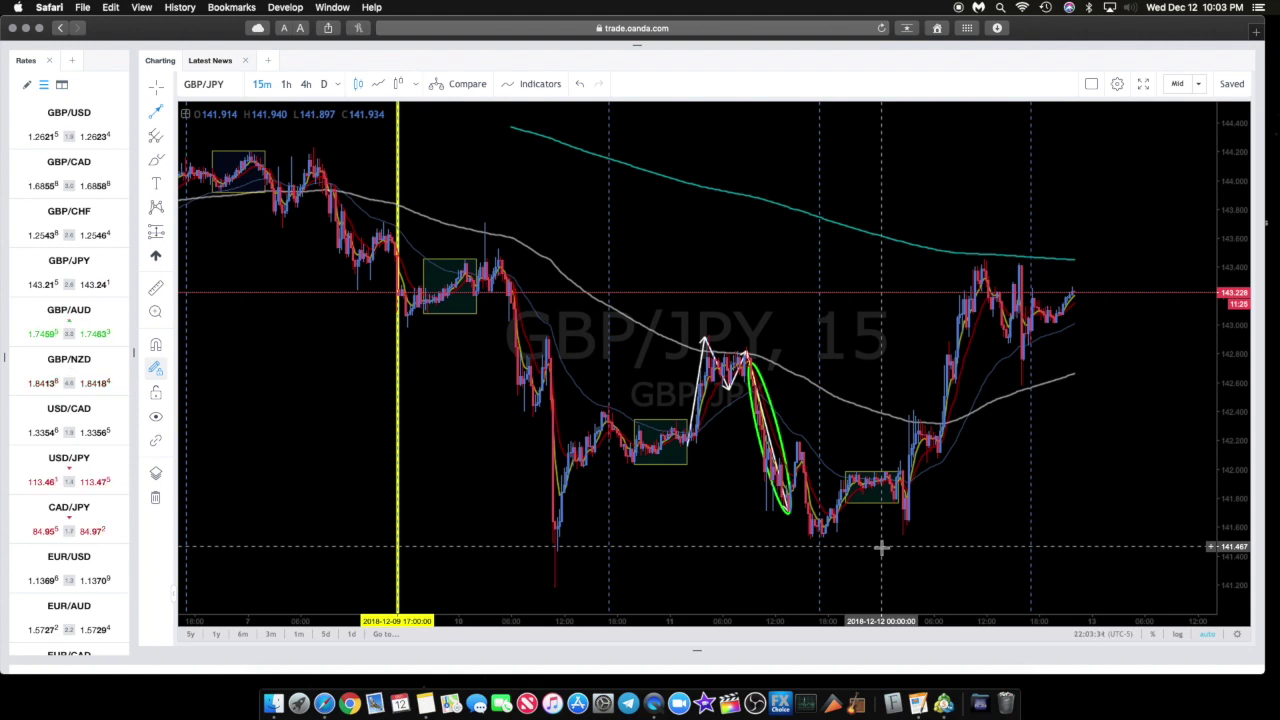
double_click(1065, 38)
double_click(1067, 36)
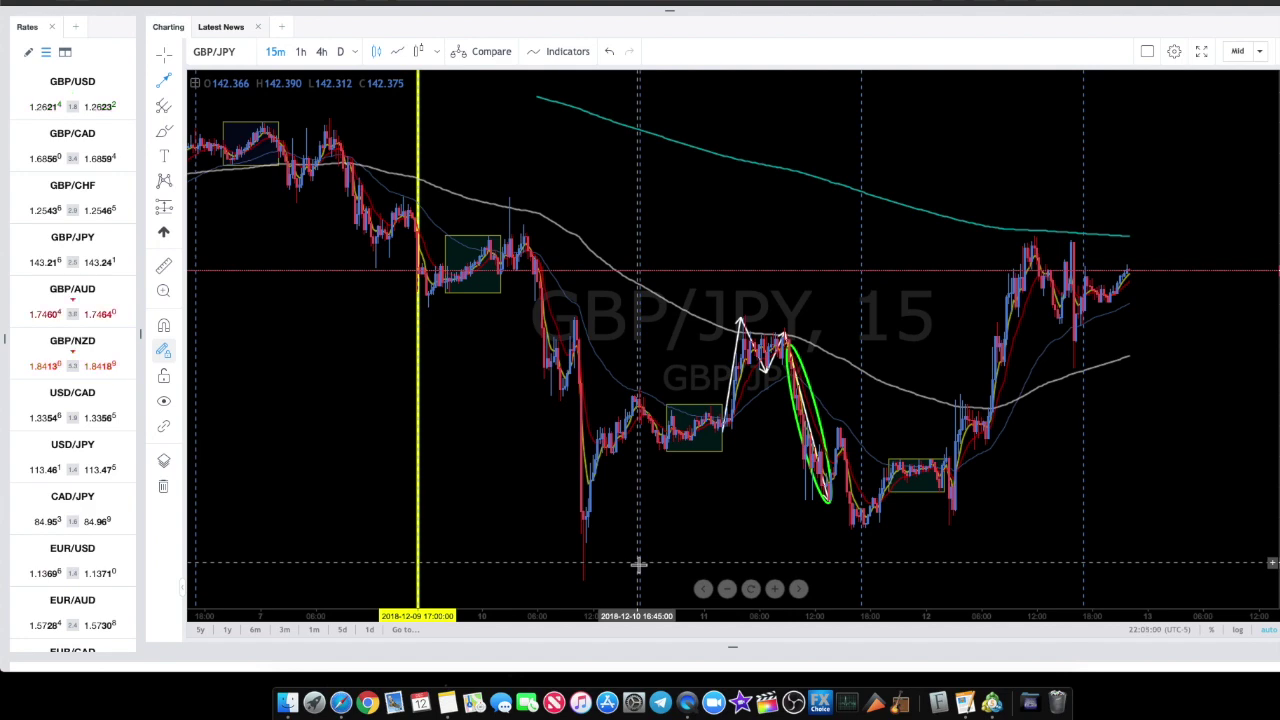
Step: Switch to the FXChoice MT5 platform and review the Moving Average trend indicator's parameters without applying it to the EURUSD chart
key(ctrl+Right)
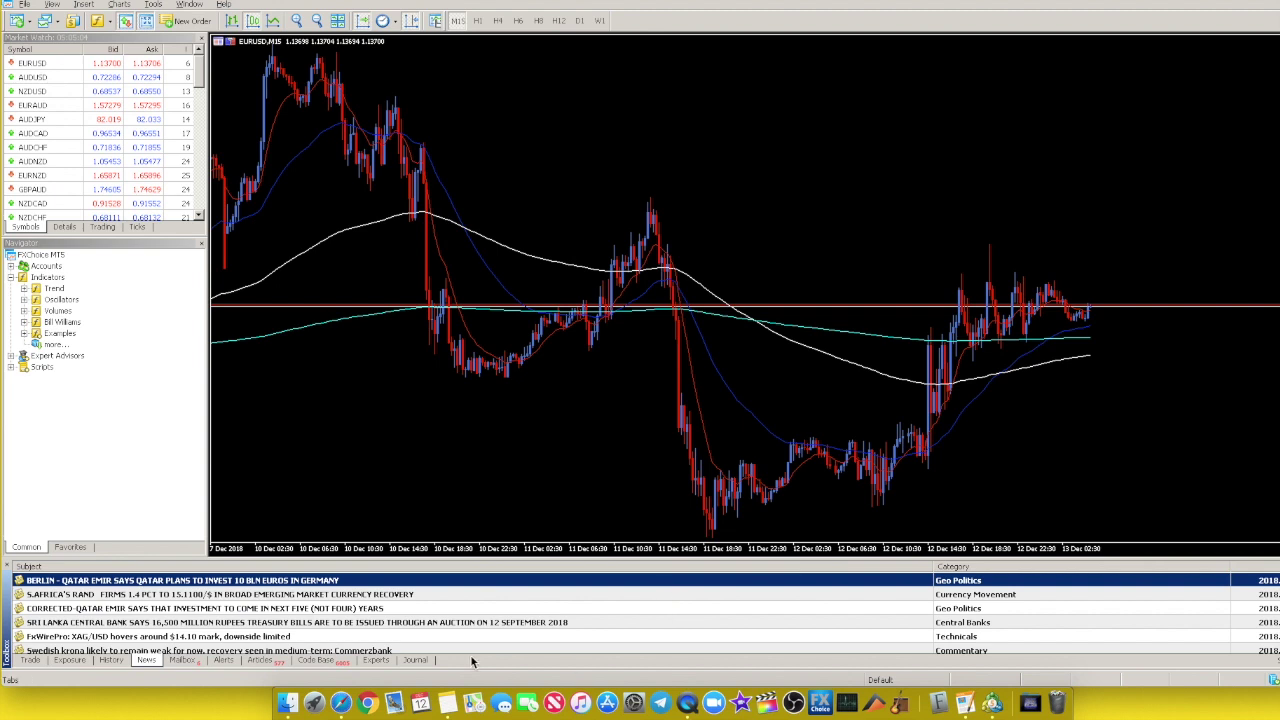
click(26, 289)
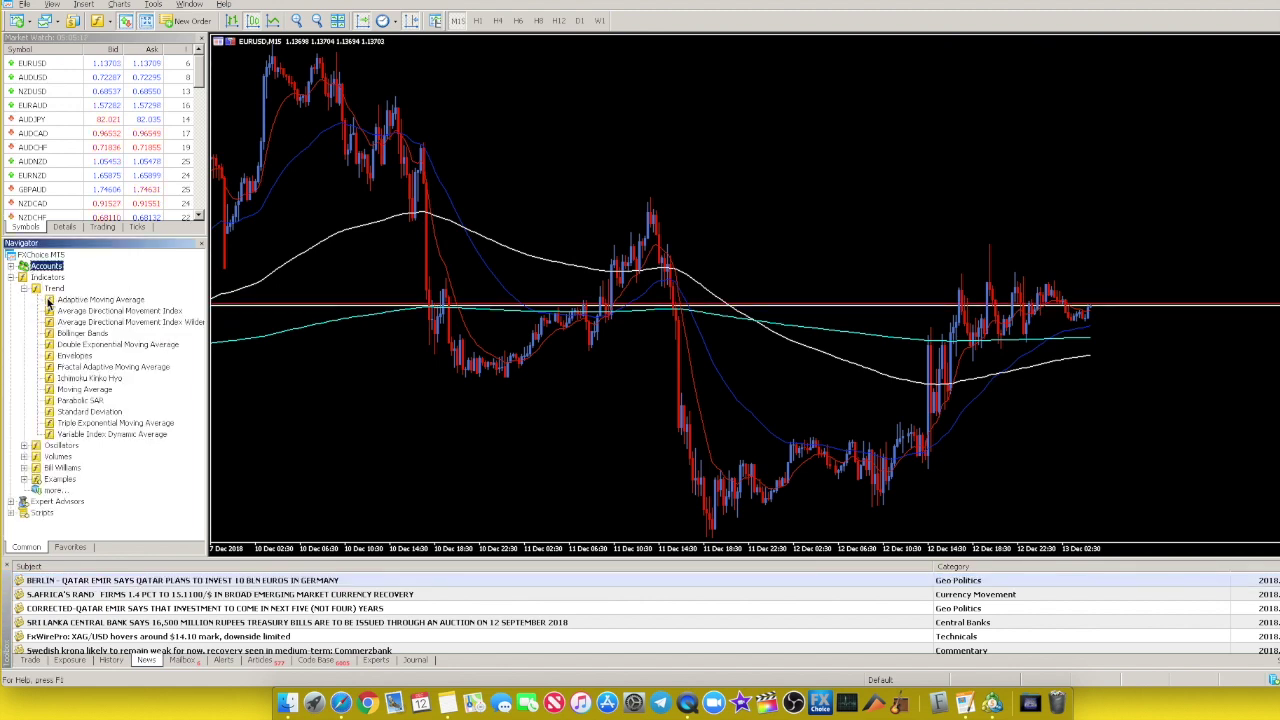
double_click(97, 391)
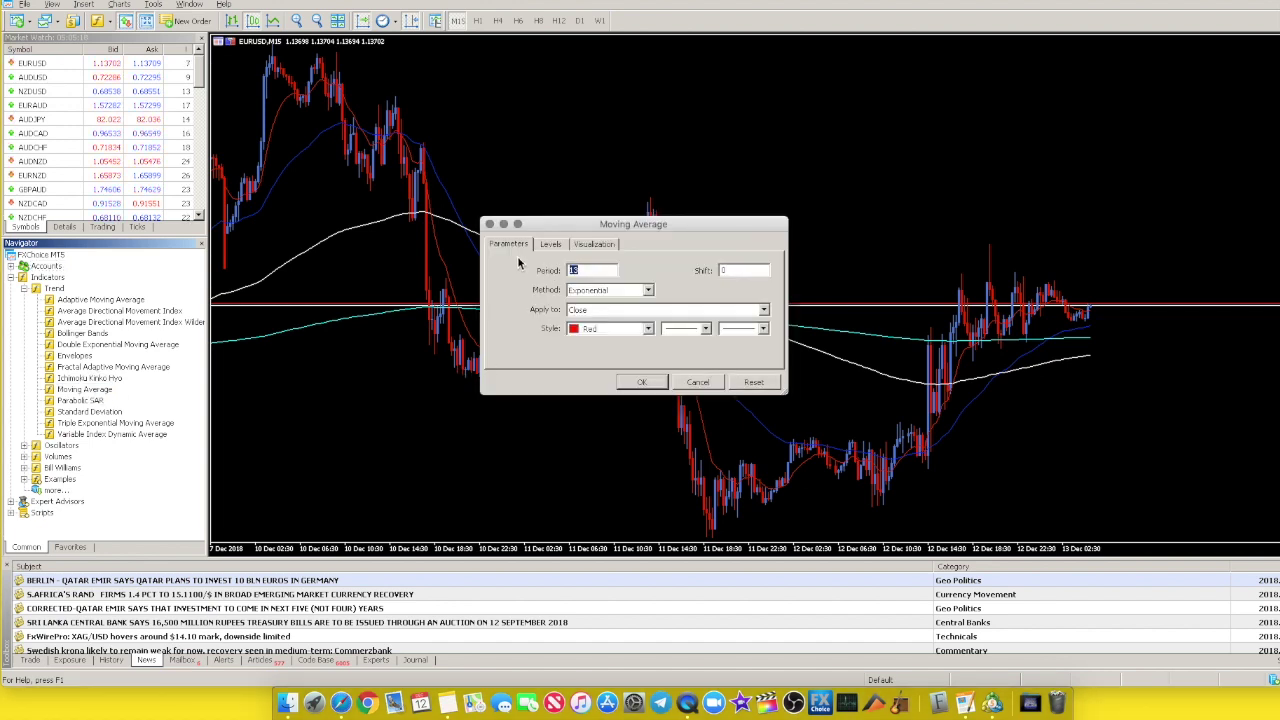
drag(562, 233, 503, 190)
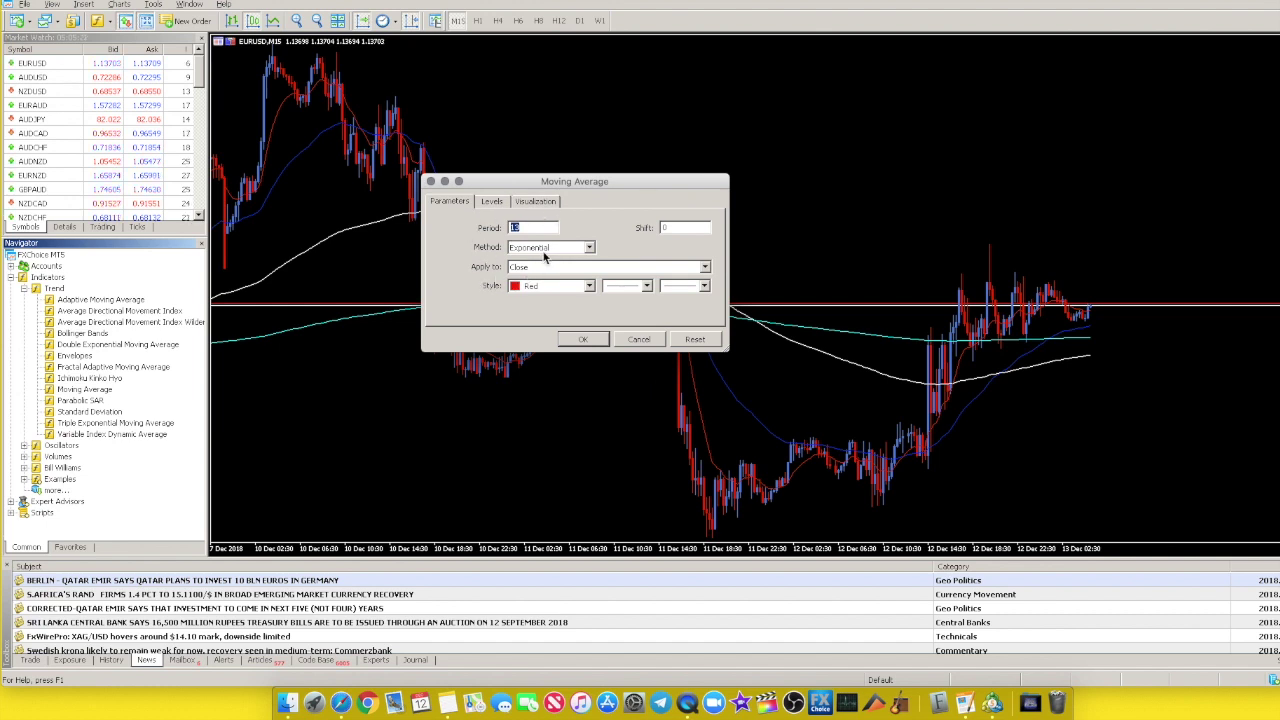
click(639, 339)
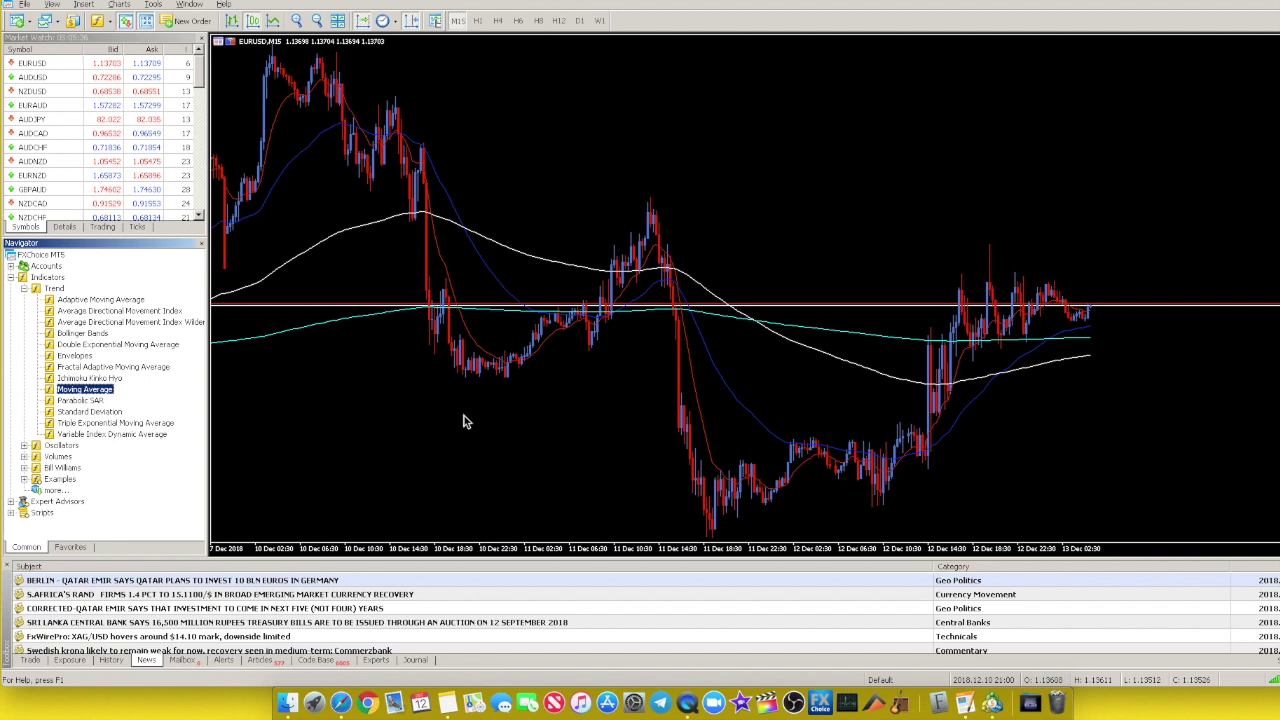
Step: Switch back to the OANDA platform and take a closer look at the recent swings on the GBP/JPY chart
key(alt+Tab)
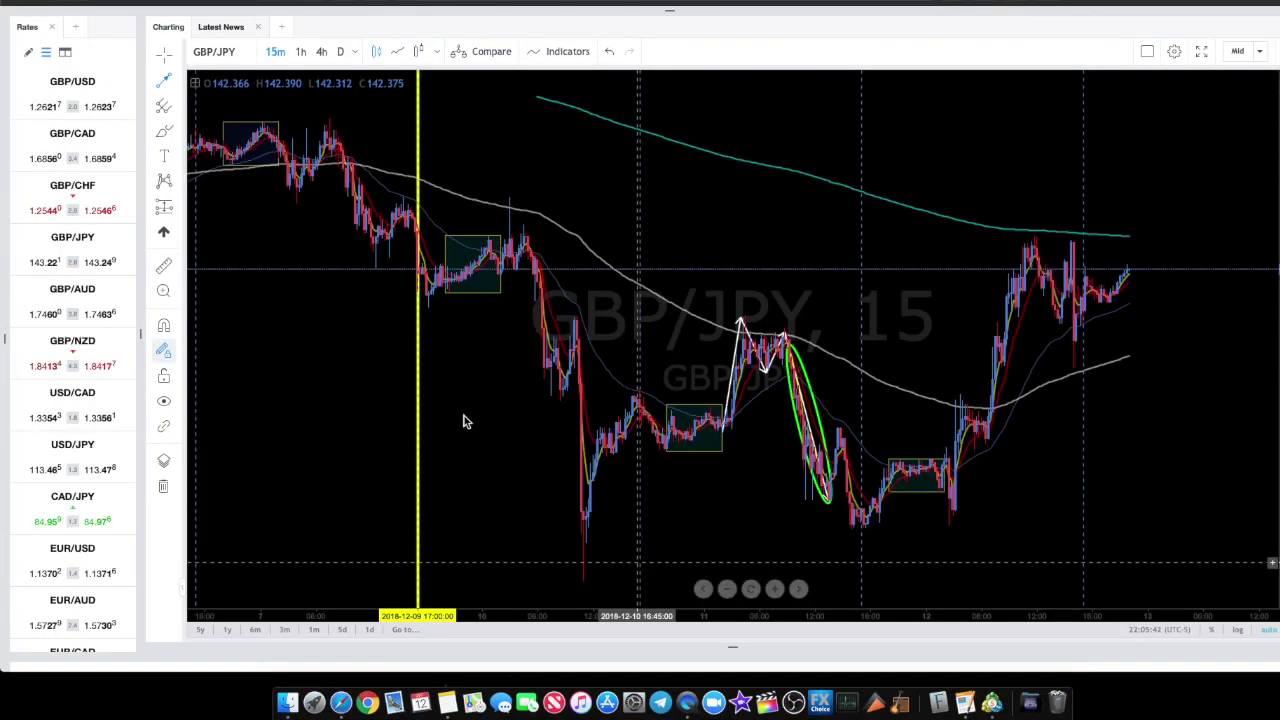
scroll(463, 421, right, 5)
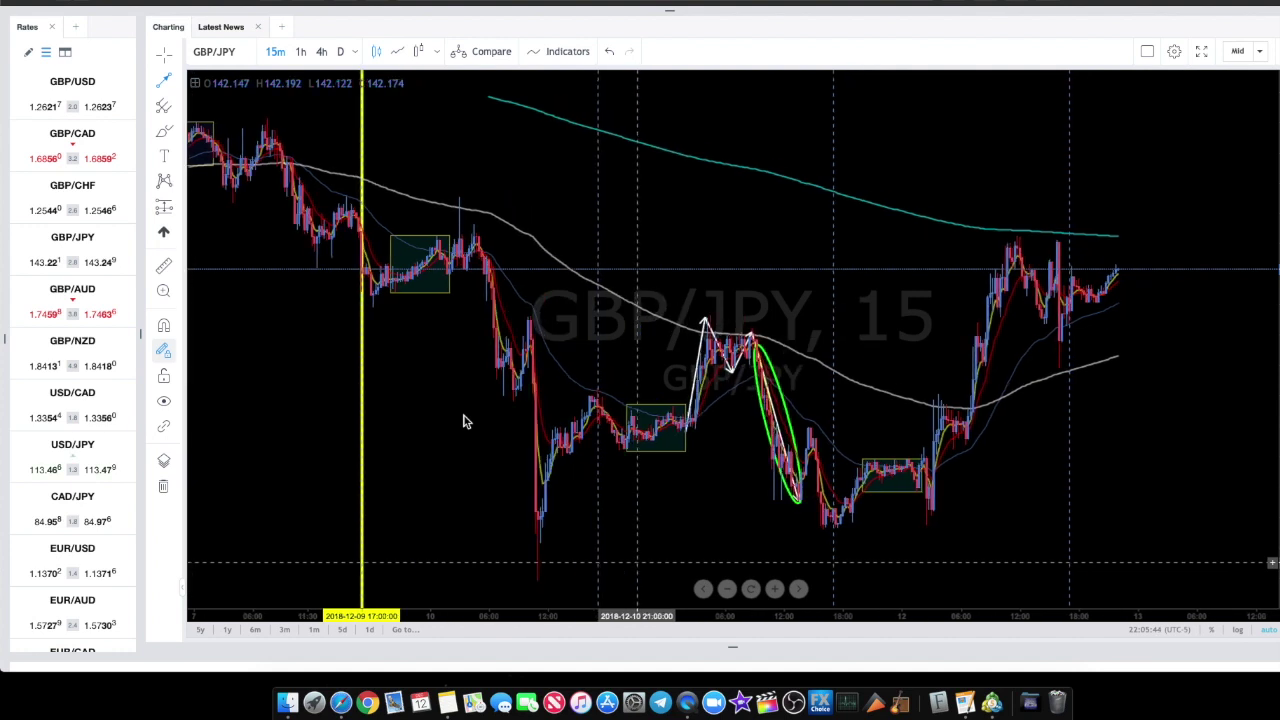